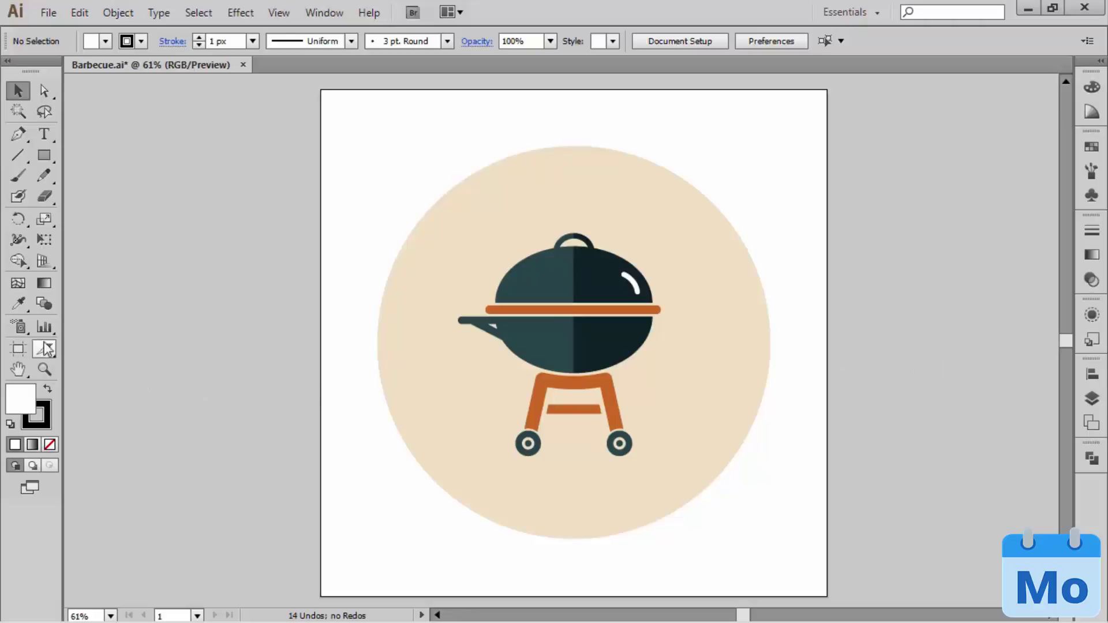
# - Duplicate the barbecue artboard beside the original, level with it at about X 1478 px, leaving a narrow gap
pyautogui.click(18, 349)
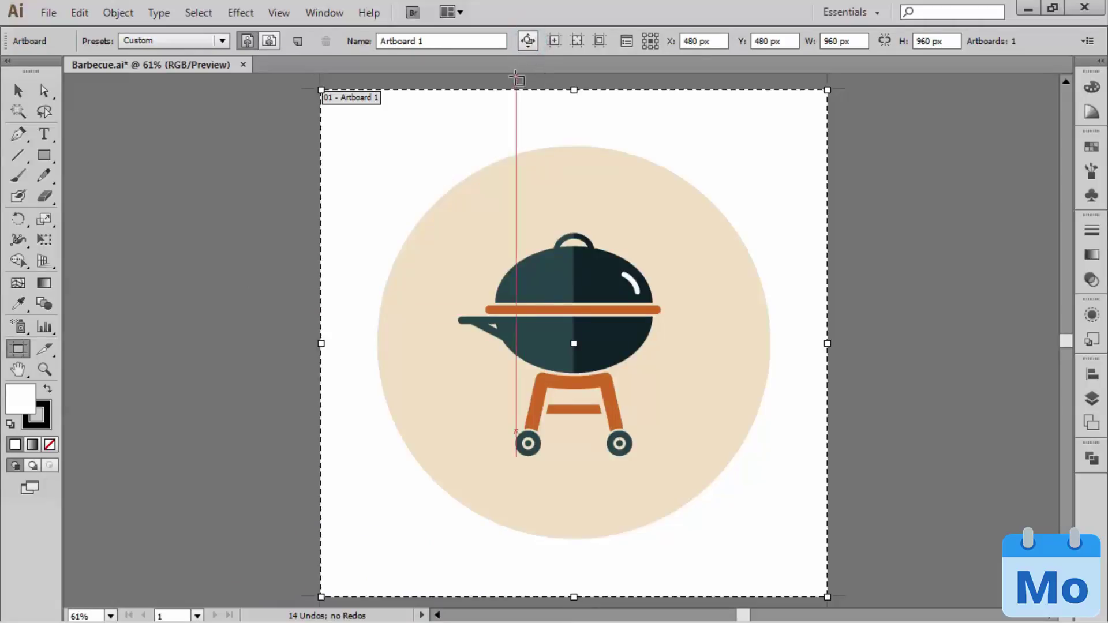
pyautogui.moveTo(497, 114); pyautogui.dragTo(278, 109)
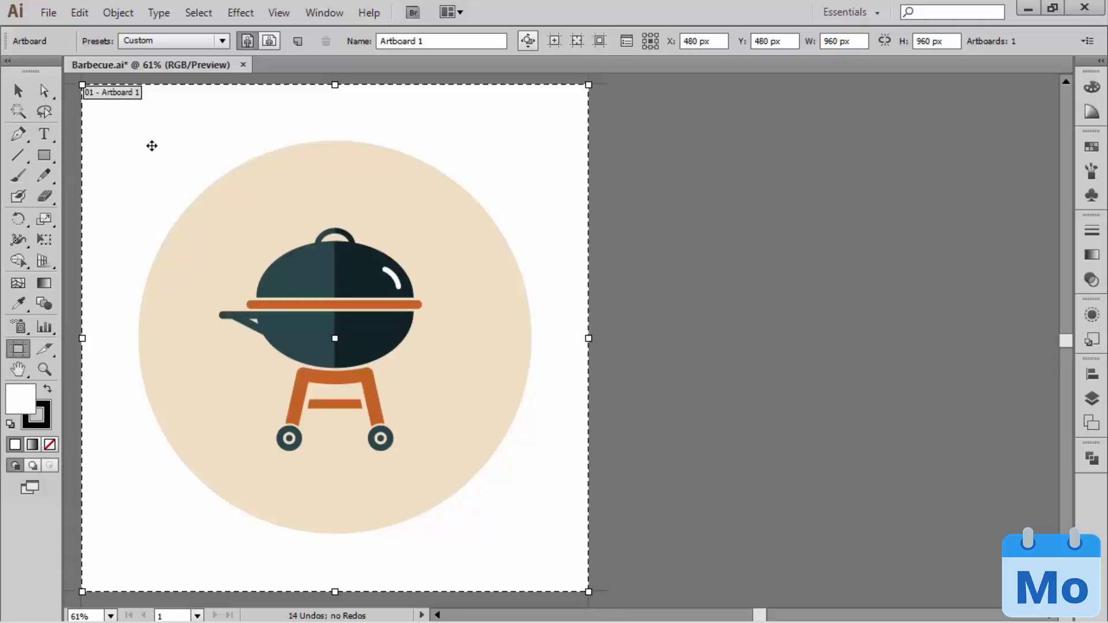
pyautogui.moveTo(151, 145); pyautogui.dragTo(679, 289)
pyautogui.moveTo(774, 322); pyautogui.dragTo(527, 321)
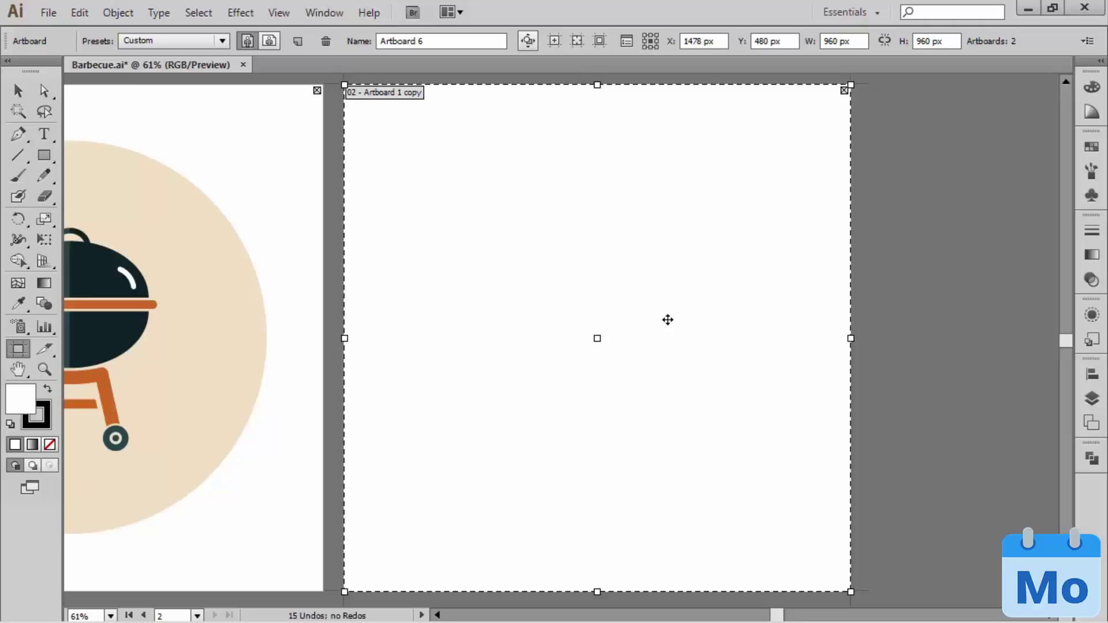
# - Show the rulers and place a vertical guide through the centre of the new artboard
pyautogui.hotkey('ctrl', 'r')
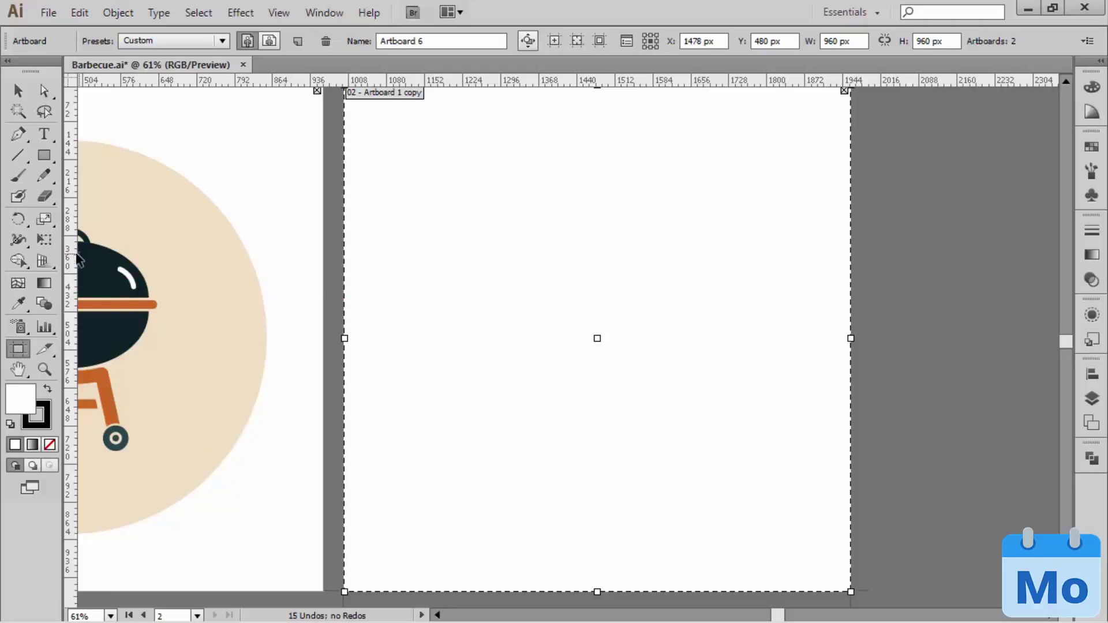
pyautogui.moveTo(72, 259); pyautogui.dragTo(596, 440)
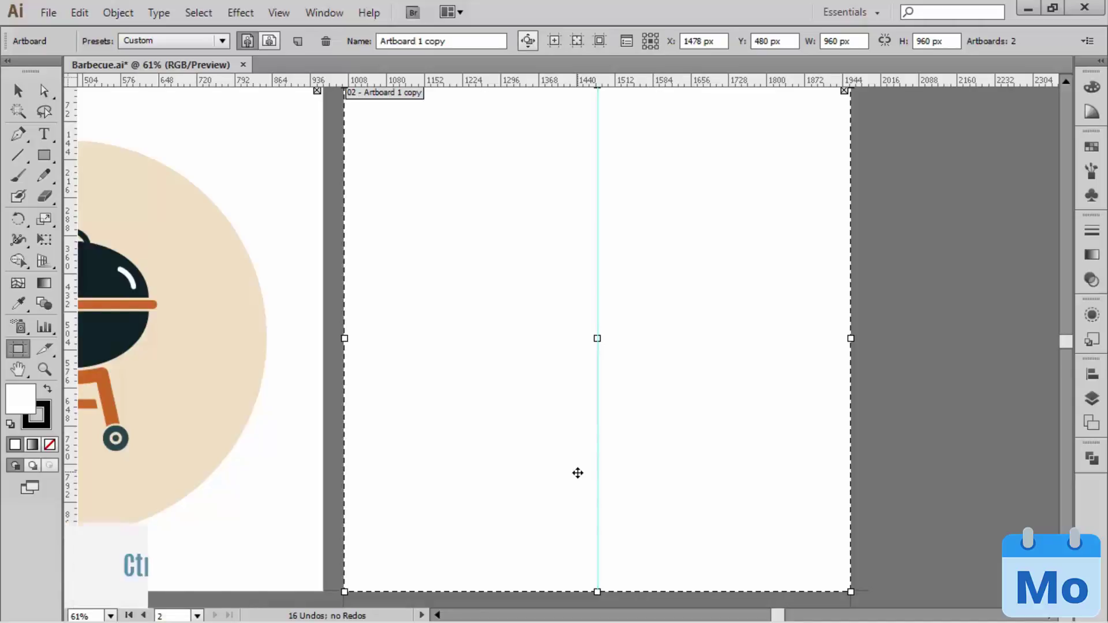
# - Toggle the guides off and back on, and look through the available guide commands
pyautogui.hotkey('ctrl', ';')
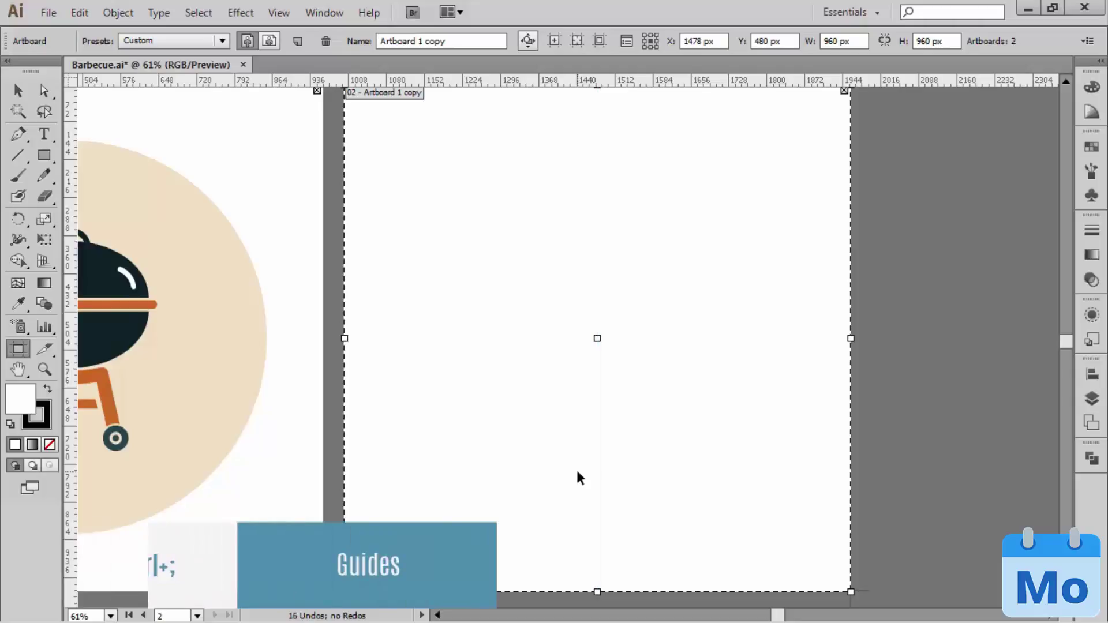
pyautogui.hotkey('ctrl', ';')
pyautogui.hotkey('ctrl', ';')
pyautogui.hotkey('ctrl', ';')
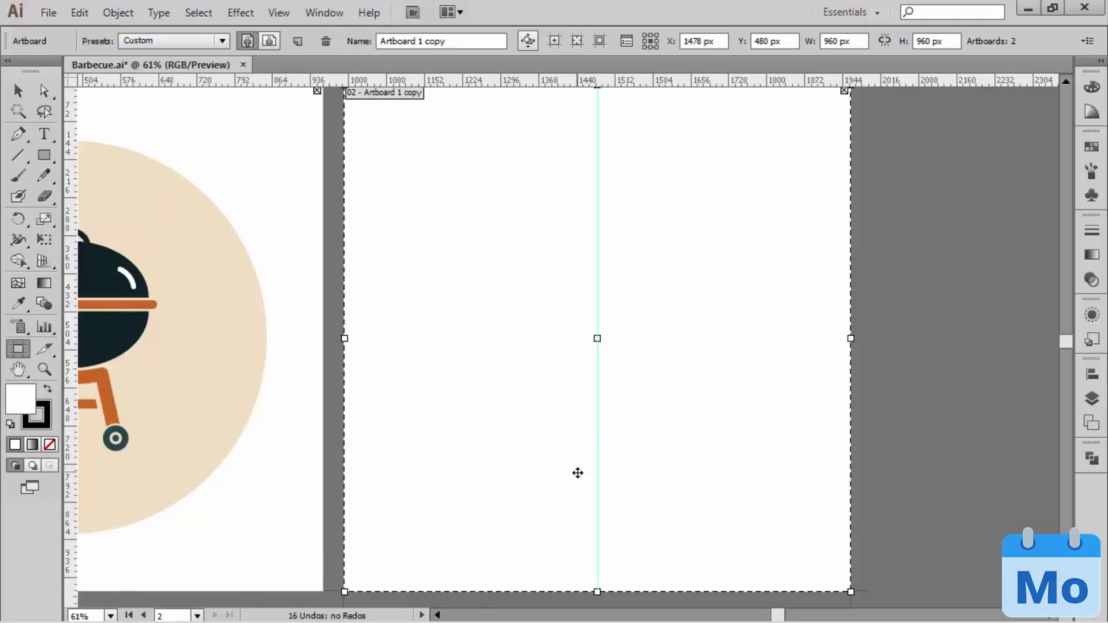
pyautogui.click(288, 15)
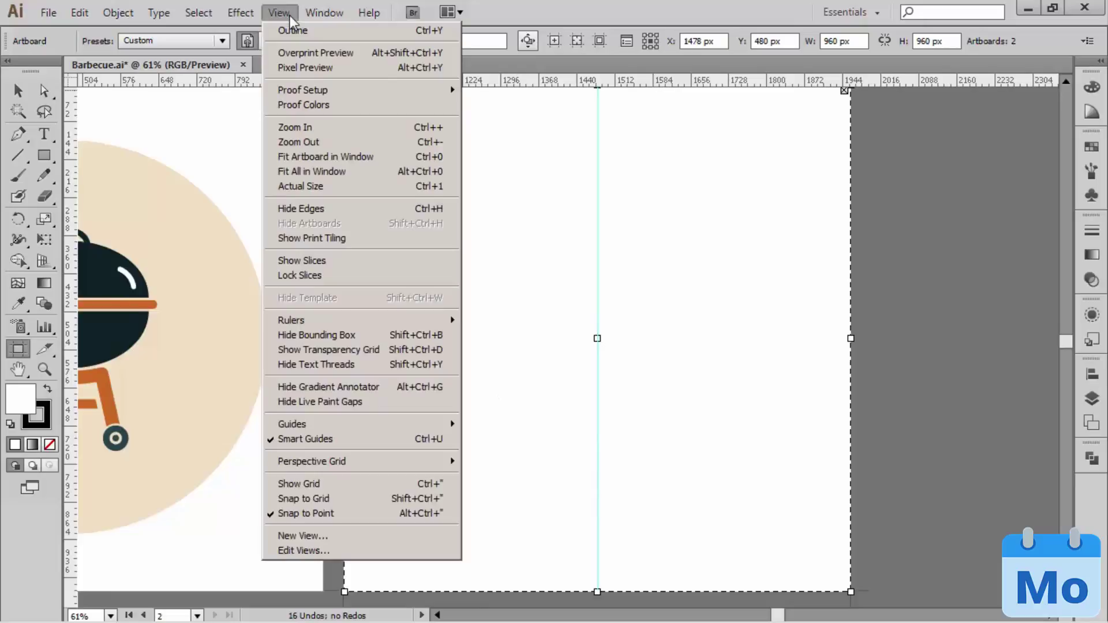
pyautogui.moveTo(404, 424)
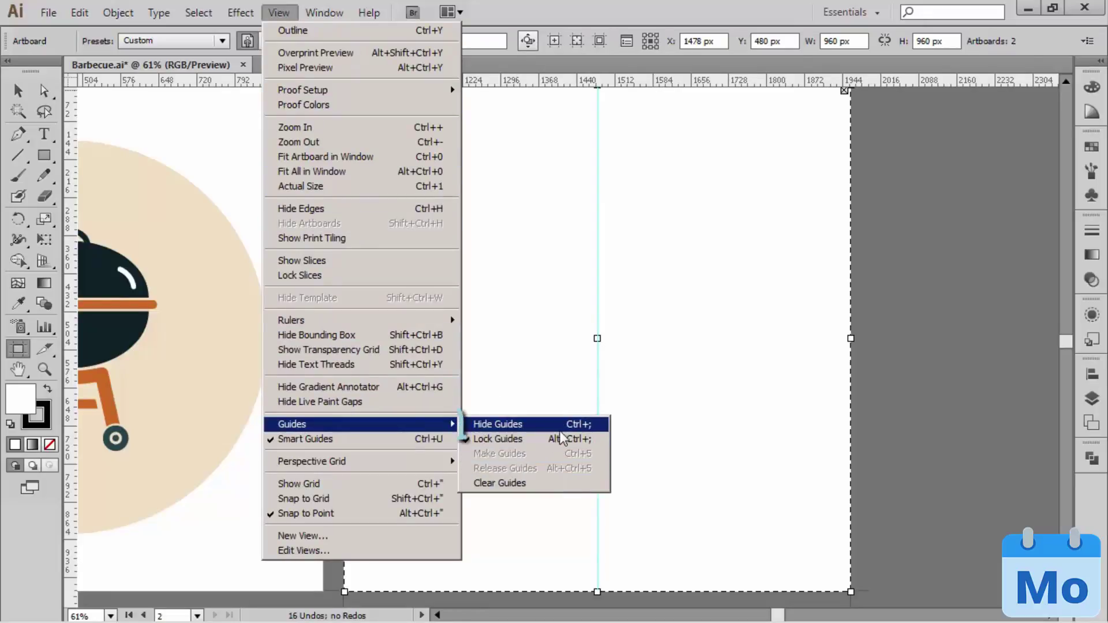
pyautogui.click(797, 292)
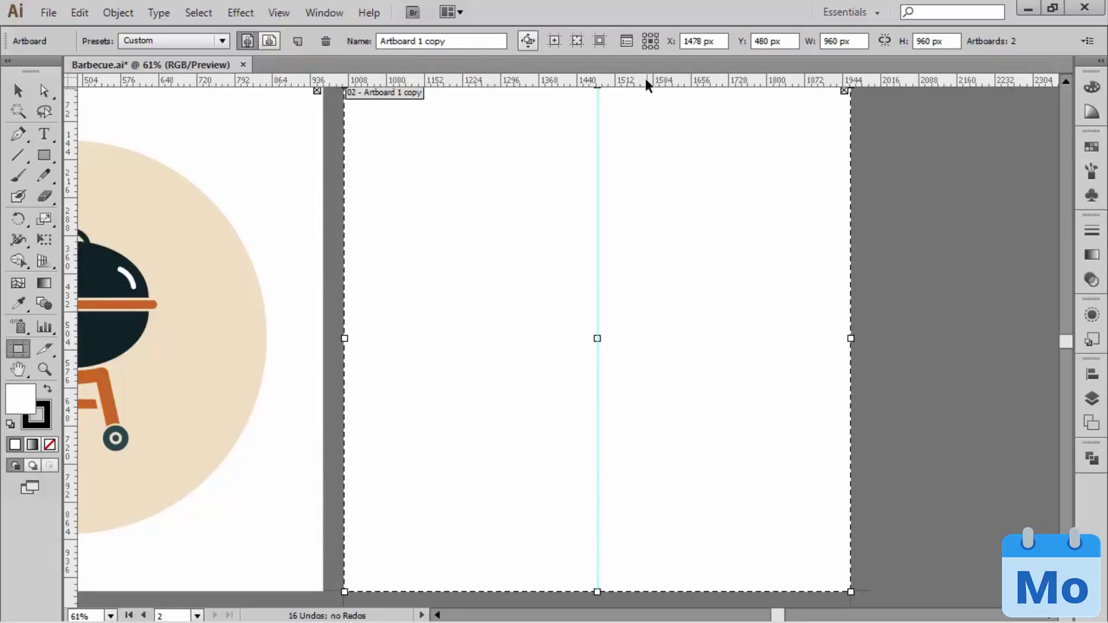
# - Place a horizontal guide through the centre of the new artboard
pyautogui.moveTo(645, 80); pyautogui.dragTo(642, 335)
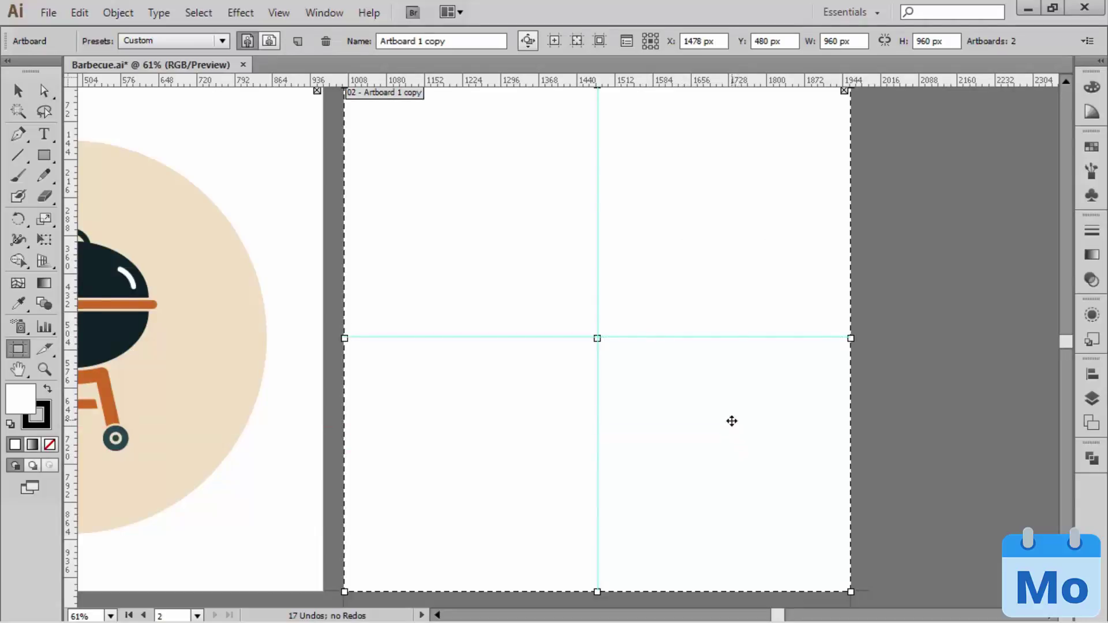
pyautogui.moveTo(729, 409); pyautogui.dragTo(730, 416)
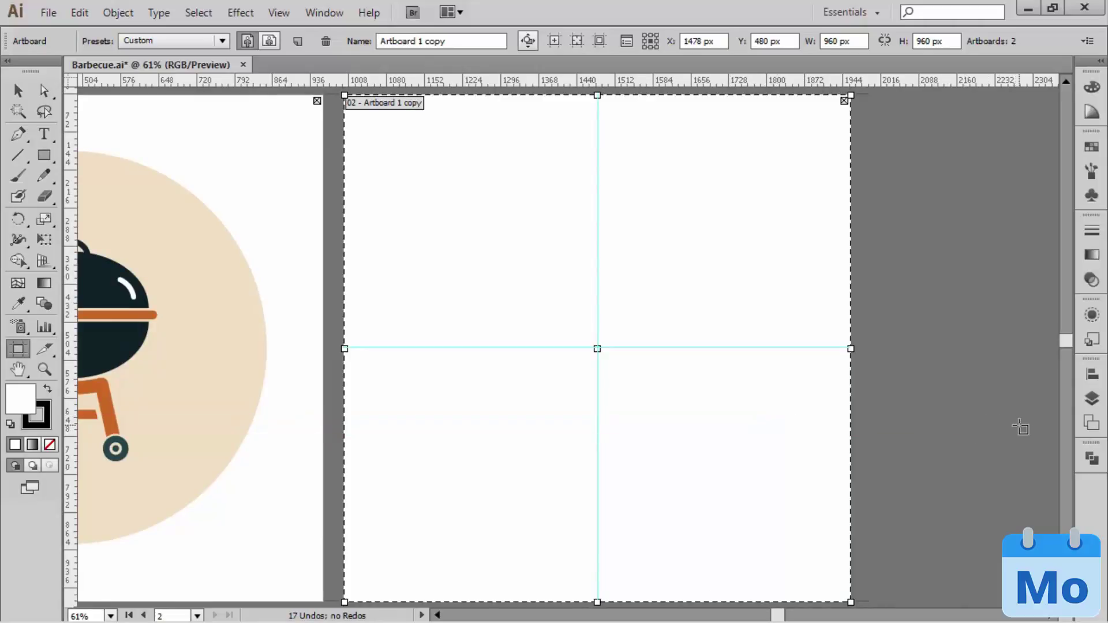
# - Create a new layer named Barbecue above the Design layer
pyautogui.click(1095, 404)
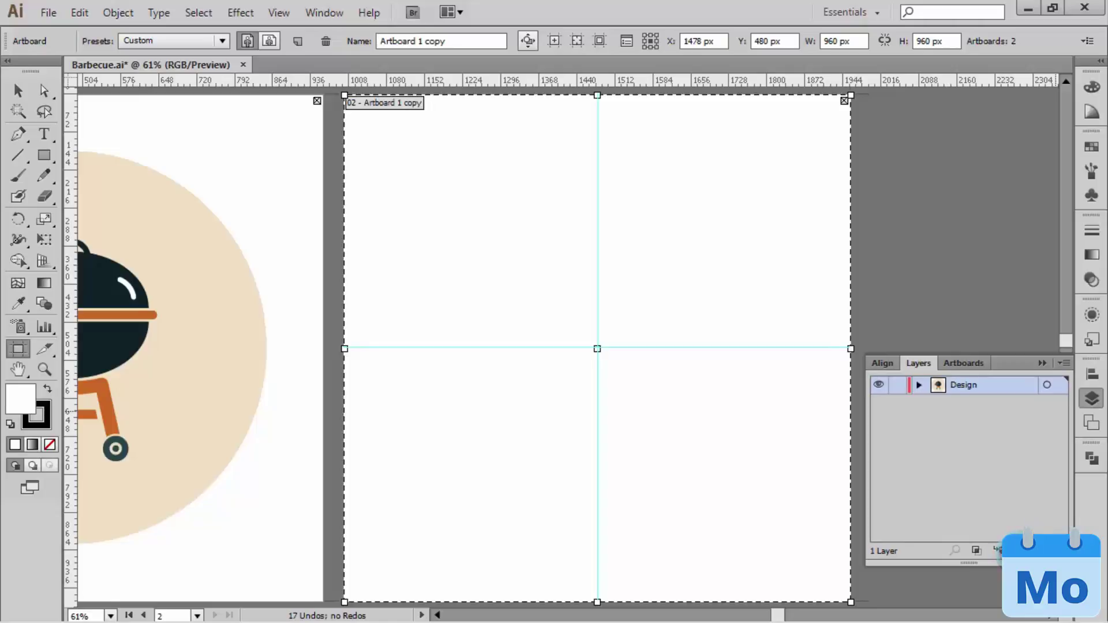
pyautogui.keyDown('alt'); pyautogui.click(997, 550); pyautogui.keyUp('alt')
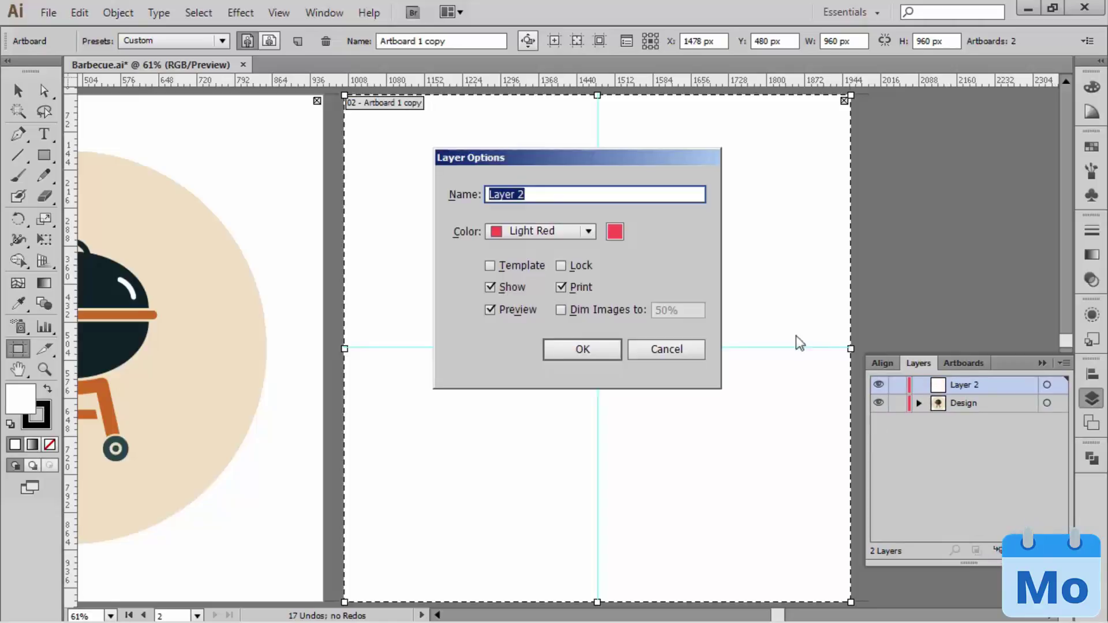
pyautogui.moveTo(690, 157); pyautogui.dragTo(652, 154)
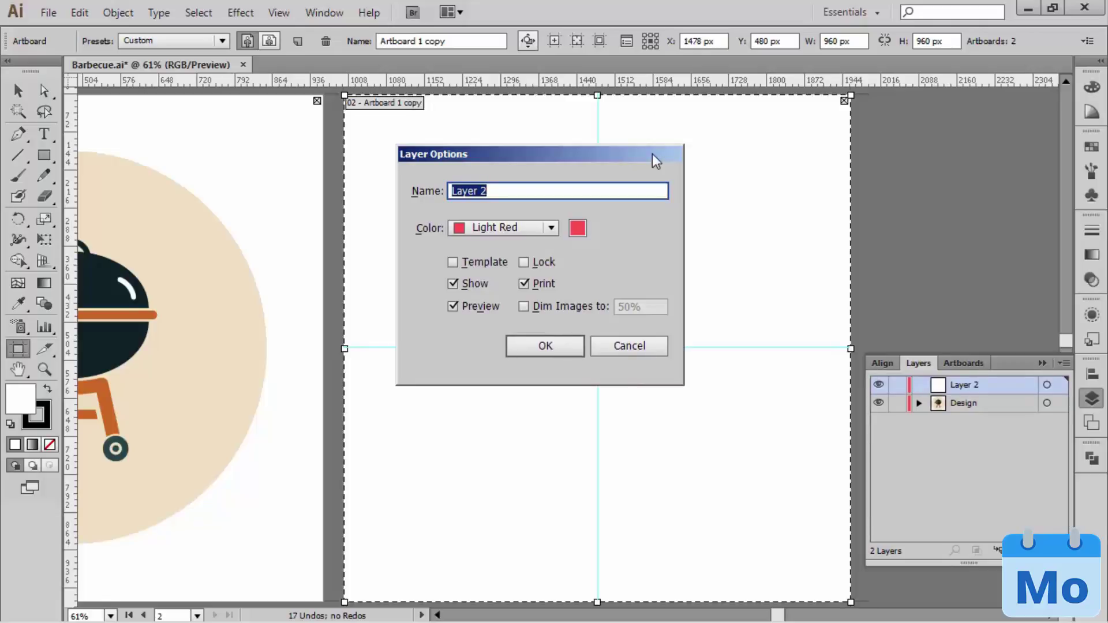
pyautogui.write('Barbecue')
pyautogui.click(576, 345)
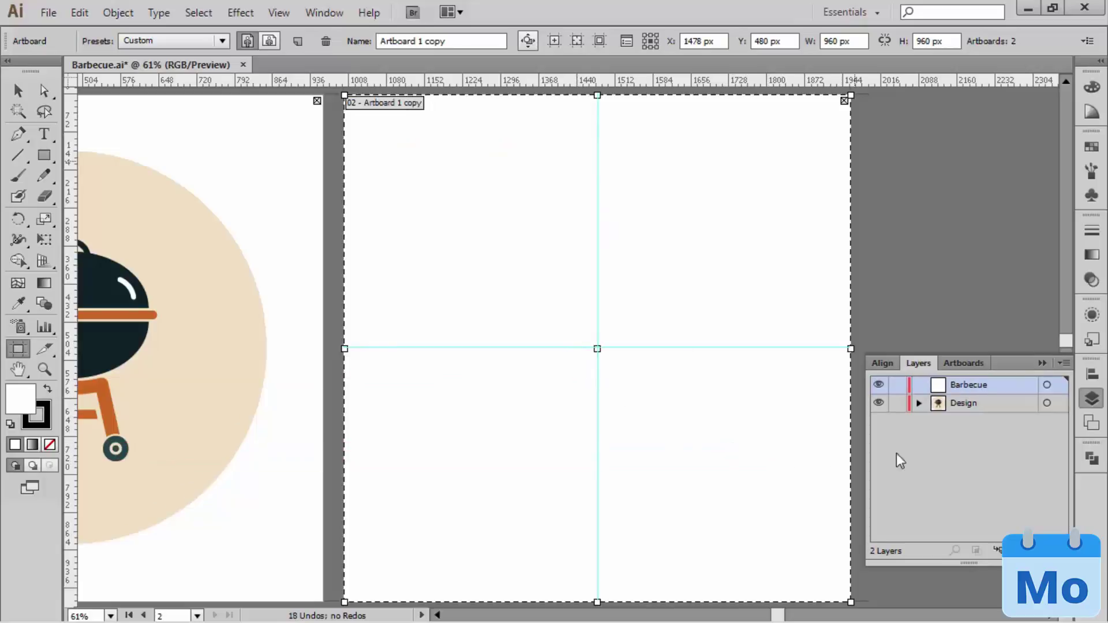
# - Lock the Design layer with the Barbecue layer targeted, and hide the rulers
pyautogui.click(897, 404)
pyautogui.click(1047, 385)
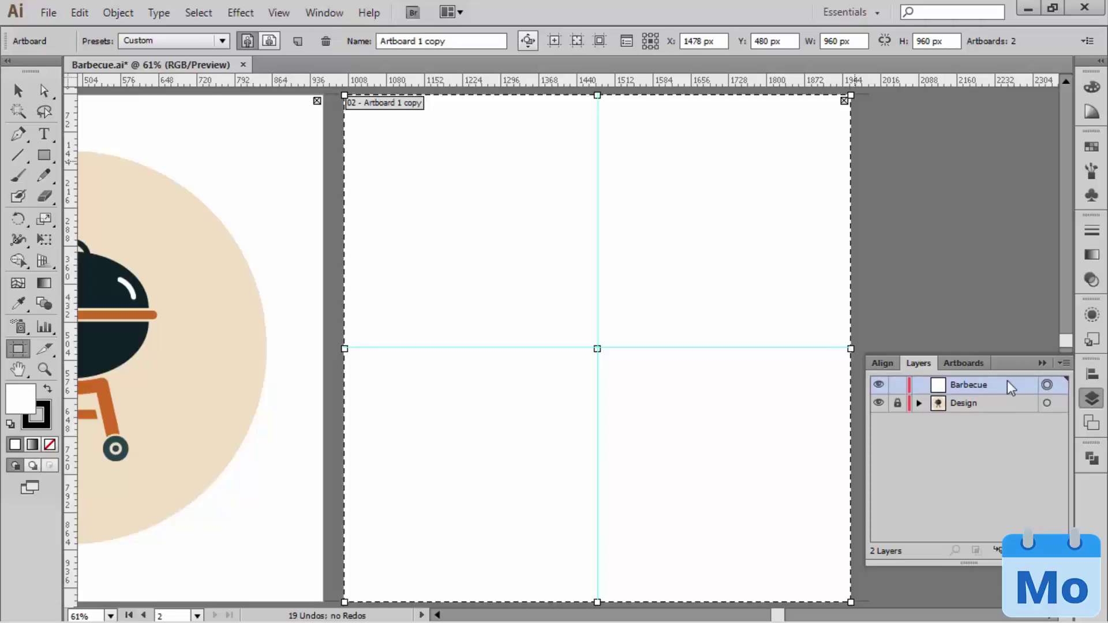
pyautogui.click(1042, 363)
pyautogui.press('v')
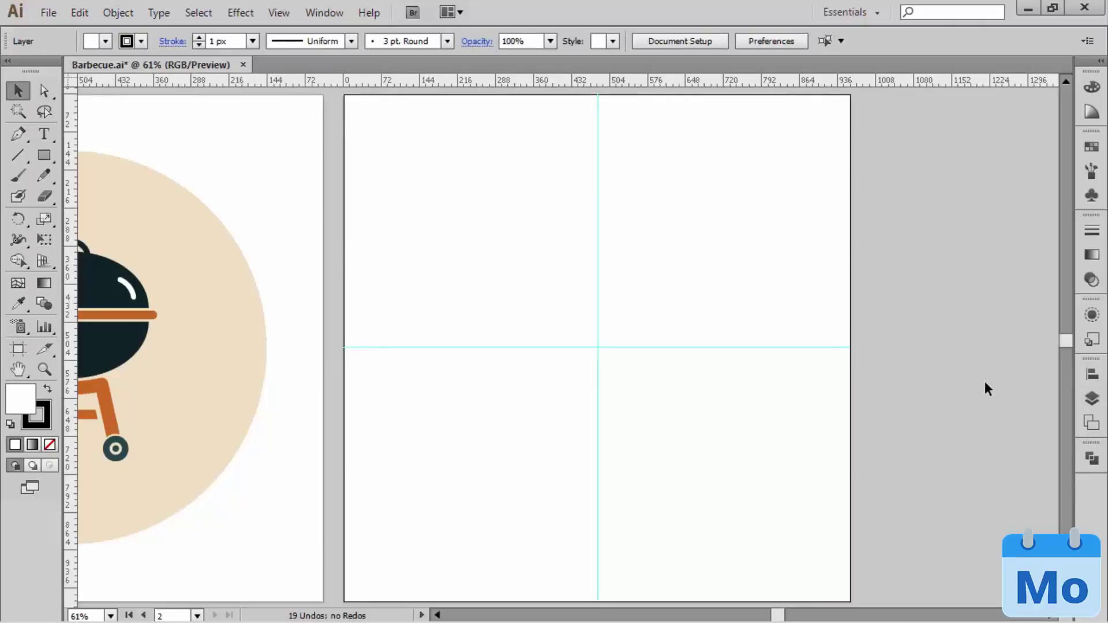
pyautogui.hotkey('ctrl', 'r')
# - Examine the legs, crossbar and wheels of the finished barbecue up close, ending back at the empty artboard
pyautogui.press('space')
pyautogui.moveTo(914, 341); pyautogui.dragTo(923, 334)
pyautogui.press('space')
pyautogui.moveTo(535, 339); pyautogui.dragTo(770, 314)
pyautogui.moveTo(444, 450); pyautogui.dragTo(243, 291)
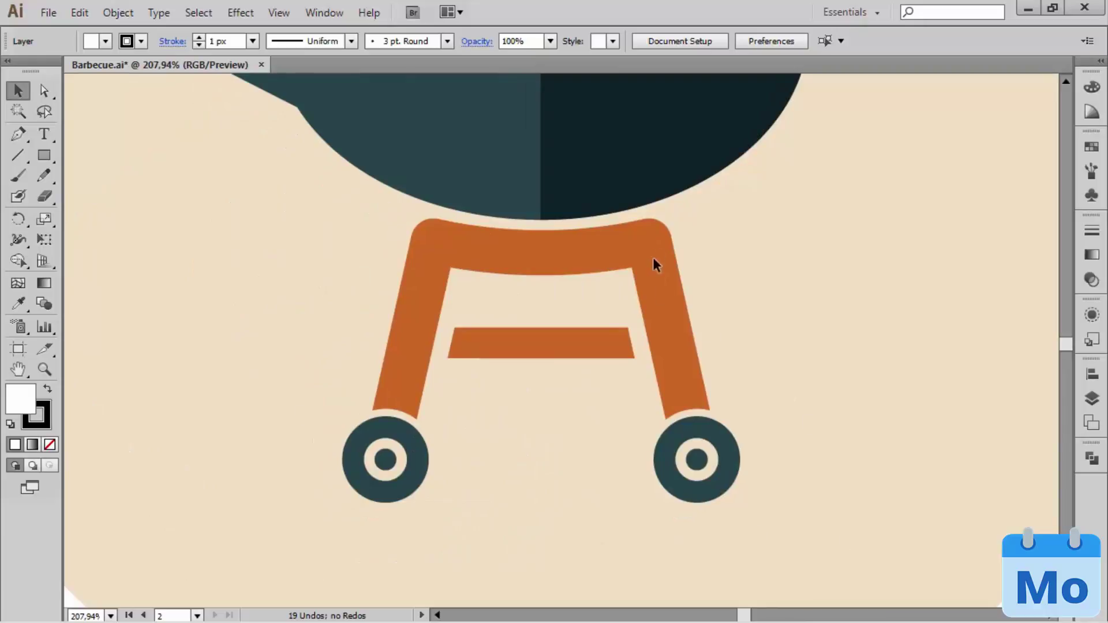
pyautogui.press('space')
pyautogui.moveTo(900, 307); pyautogui.dragTo(816, 321)
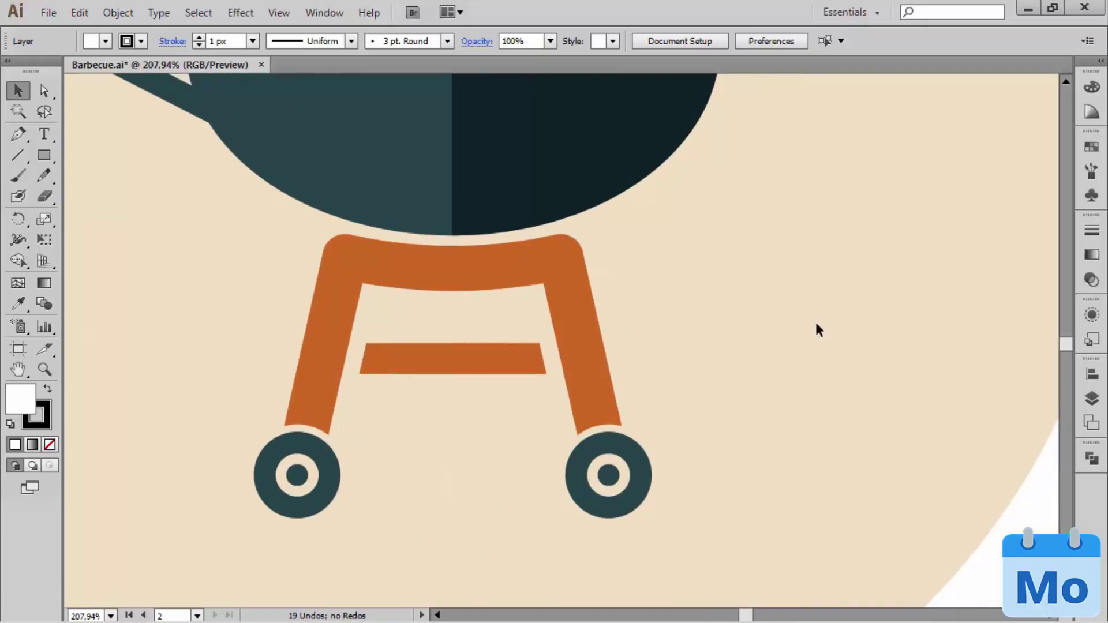
pyautogui.hotkey('ctrl', '0')
pyautogui.press('space')
pyautogui.moveTo(398, 378); pyautogui.dragTo(436, 389)
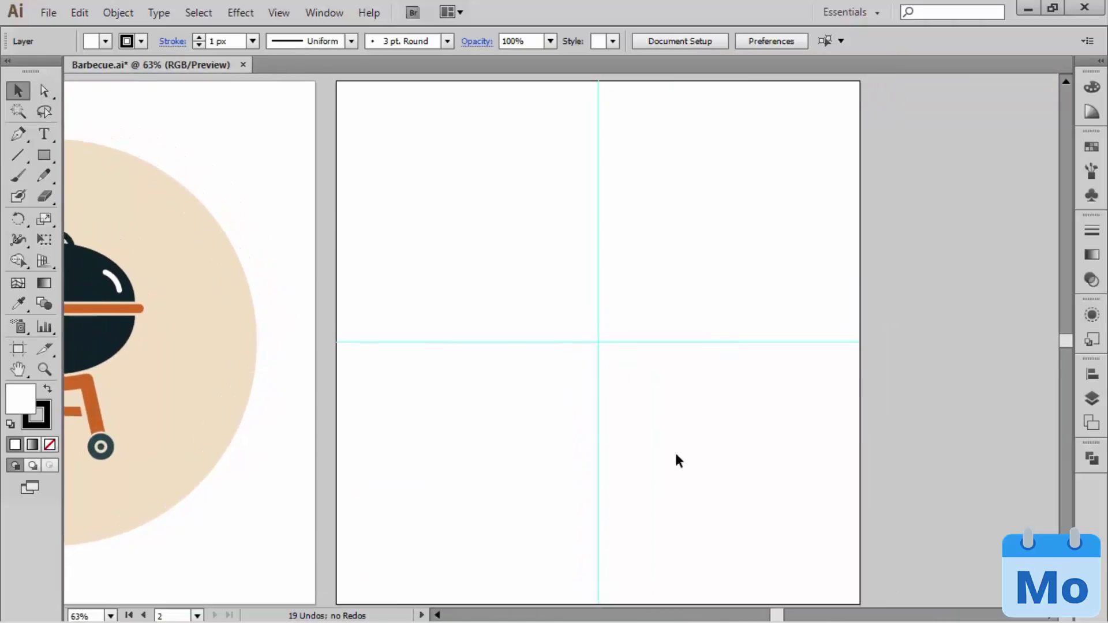
pyautogui.press('space')
pyautogui.moveTo(673, 441); pyautogui.dragTo(670, 439)
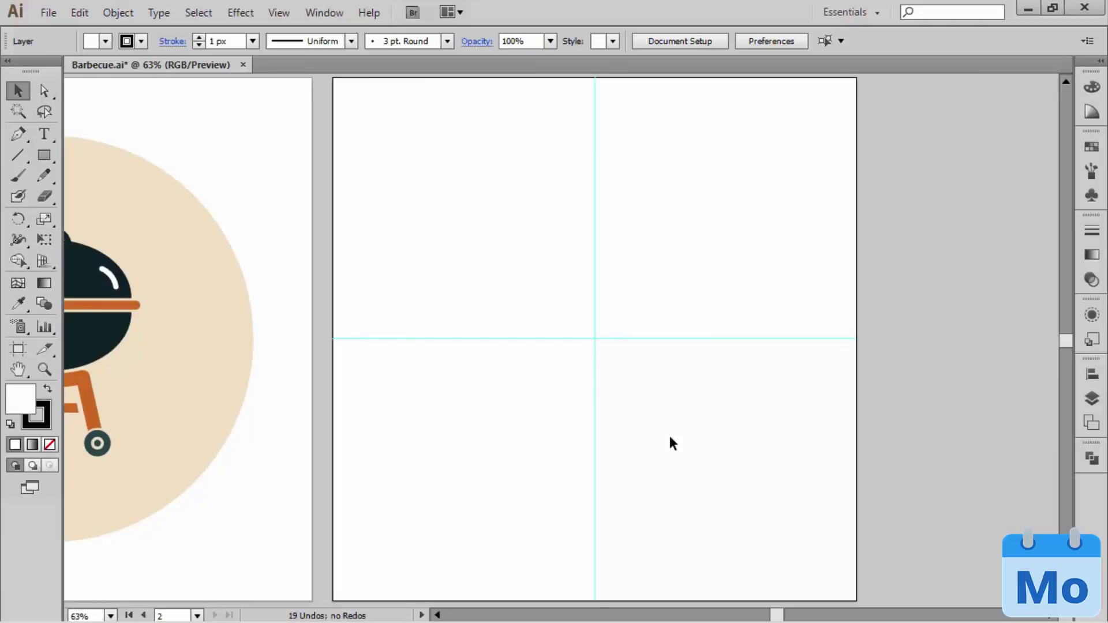
# - Draw a small rectangle centred on the vertical guide just below the horizontal guide, with no fill and a 1 px black stroke
pyautogui.press('m')
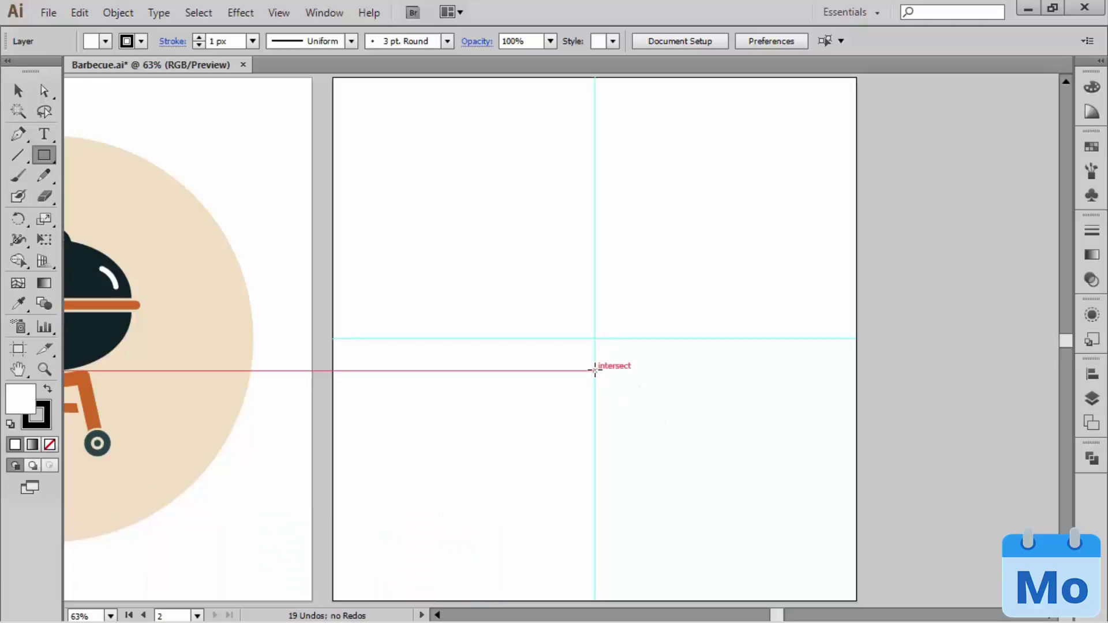
pyautogui.moveTo(595, 370); pyautogui.dragTo(602, 377)
pyautogui.moveTo(611, 401); pyautogui.dragTo(635, 401)
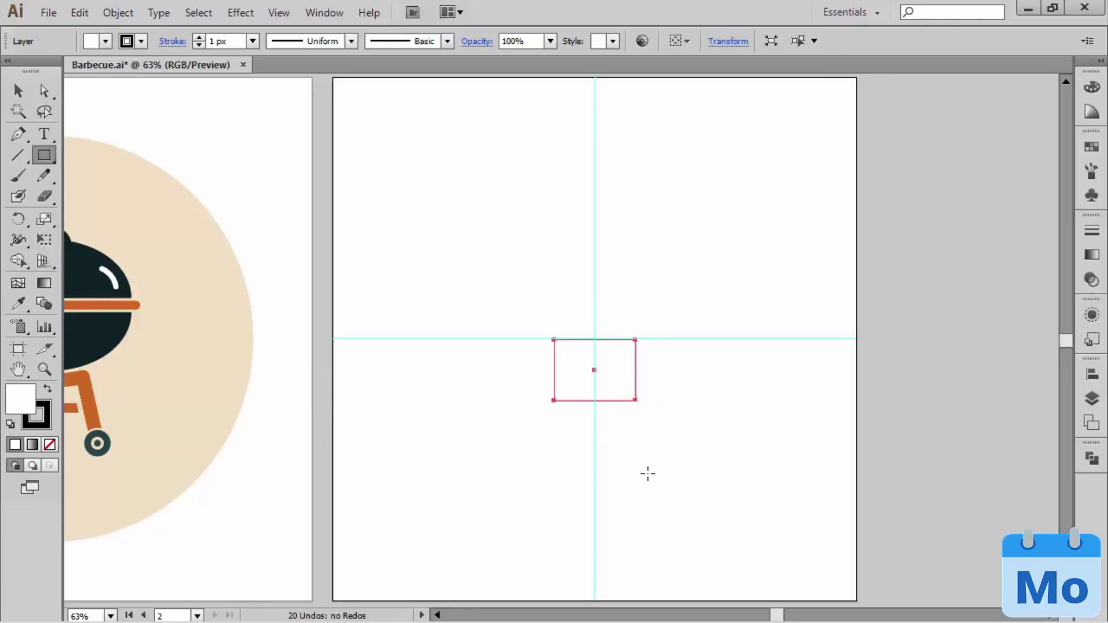
pyautogui.click(50, 444)
pyautogui.click(44, 419)
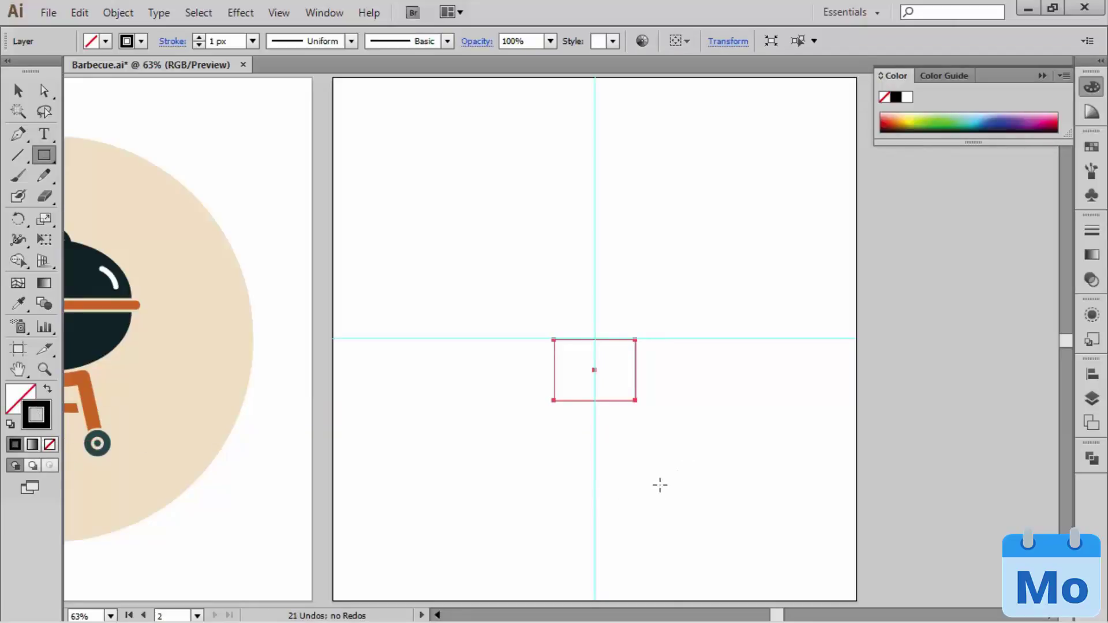
pyautogui.hotkey('ctrl', 'space')
pyautogui.moveTo(670, 434); pyautogui.dragTo(497, 280)
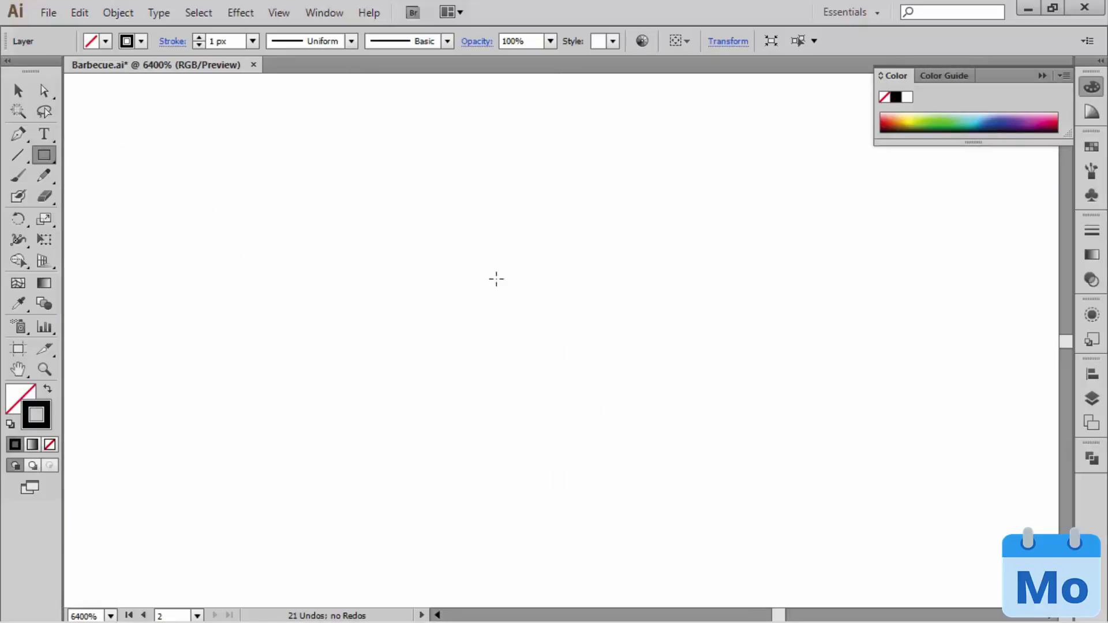
pyautogui.hotkey('ctrl', '-')
pyautogui.hotkey('ctrl', '-')
pyautogui.hotkey('ctrl', '-')
pyautogui.hotkey('ctrl', '-')
pyautogui.hotkey('ctrl', '-')
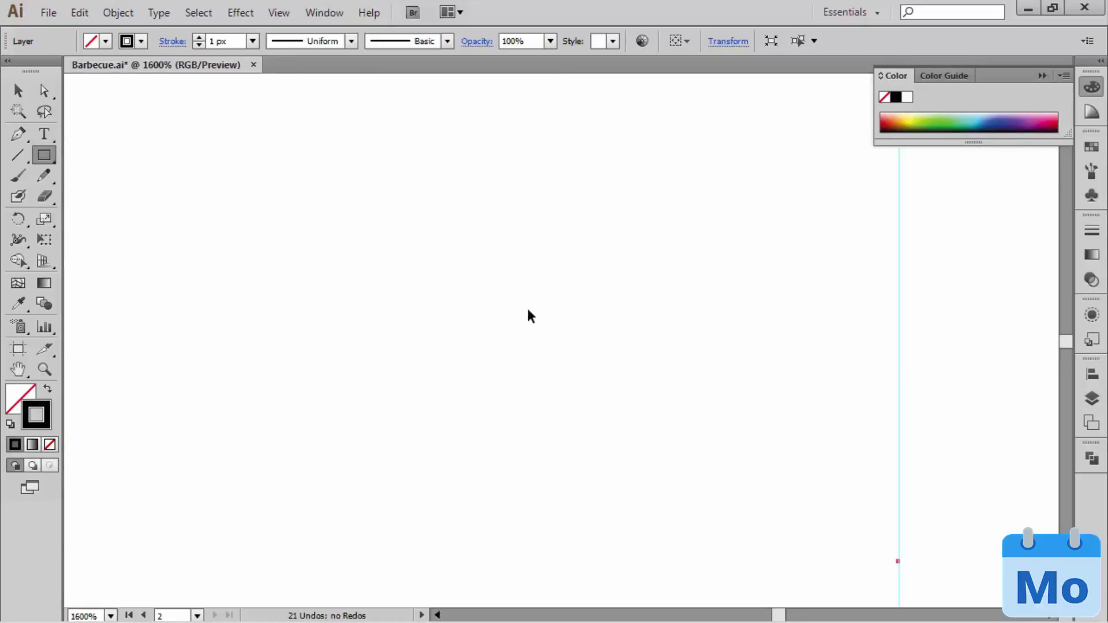
pyautogui.hotkey('ctrl', '0')
# - Delete the rectangle's bottom edge, leaving an open three-sided path
pyautogui.press('a')
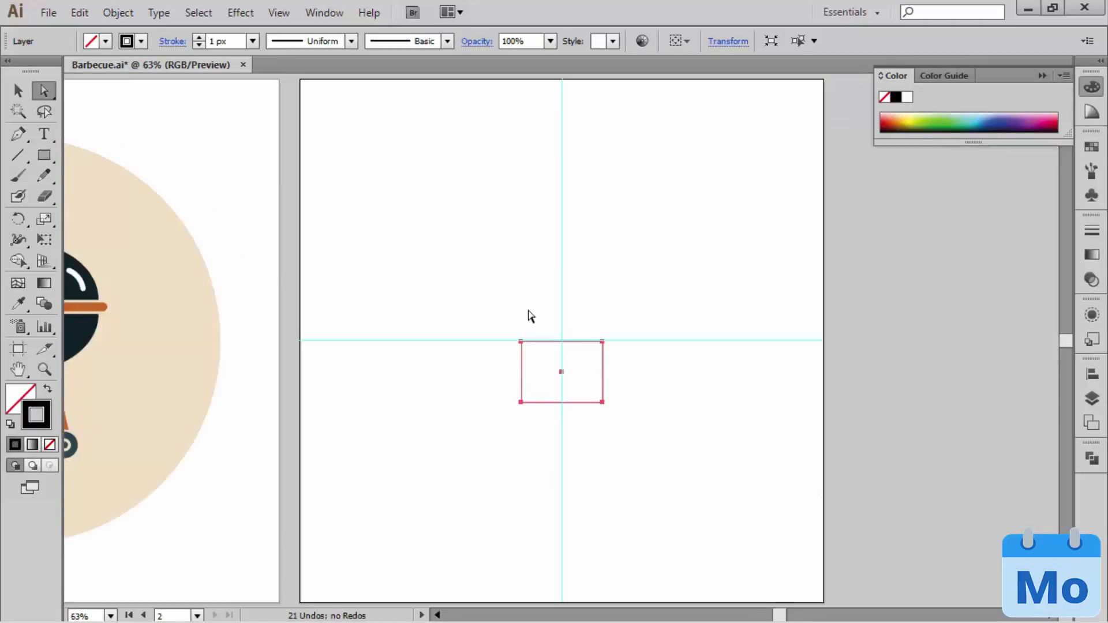
pyautogui.moveTo(589, 419); pyautogui.dragTo(535, 390)
pyautogui.press('Delete')
# - Hide the guides and deselect the open path, leaving the canvas clear around it
pyautogui.moveTo(681, 450); pyautogui.dragTo(561, 324)
pyautogui.moveTo(649, 406); pyautogui.dragTo(655, 403)
pyautogui.hotkey('ctrl', ';')
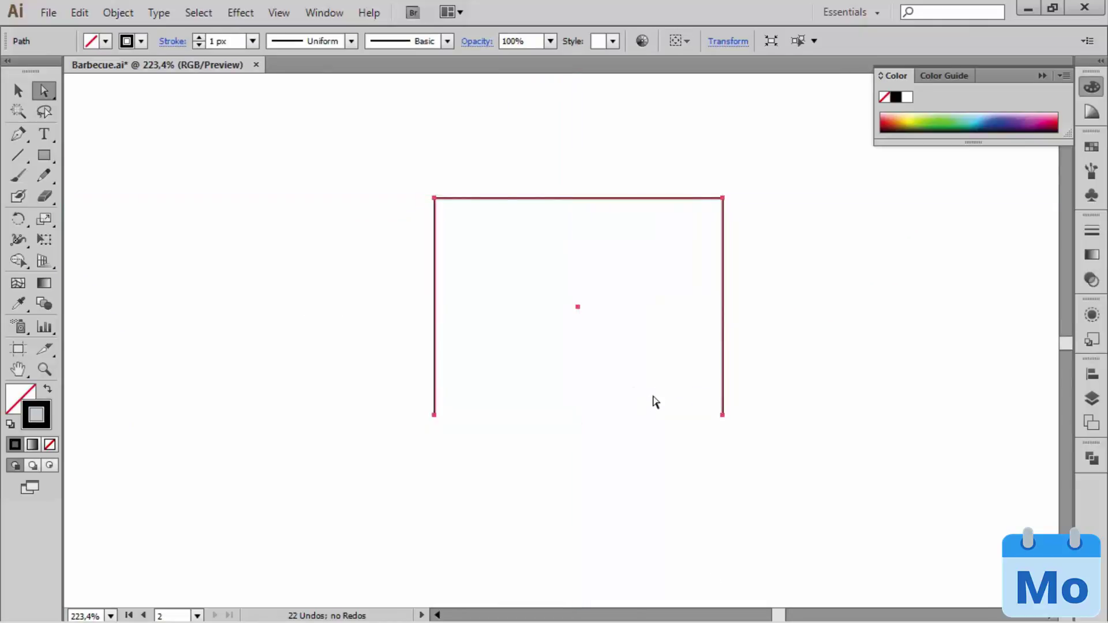
pyautogui.click(788, 356)
pyautogui.moveTo(787, 356); pyautogui.dragTo(789, 344)
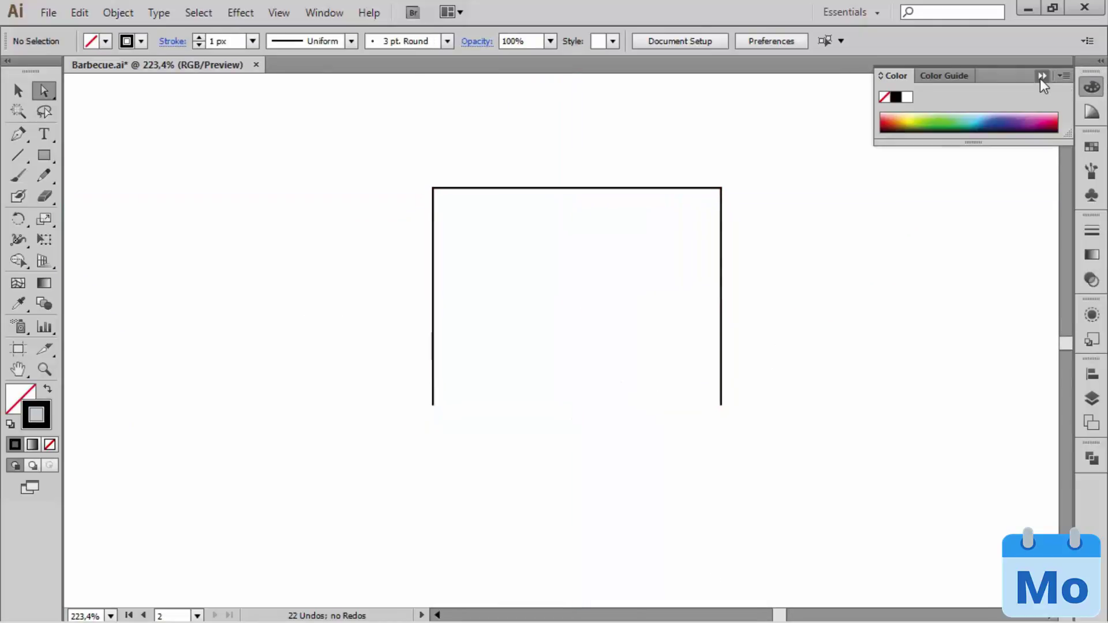
pyautogui.click(1042, 76)
pyautogui.moveTo(811, 261); pyautogui.dragTo(807, 273)
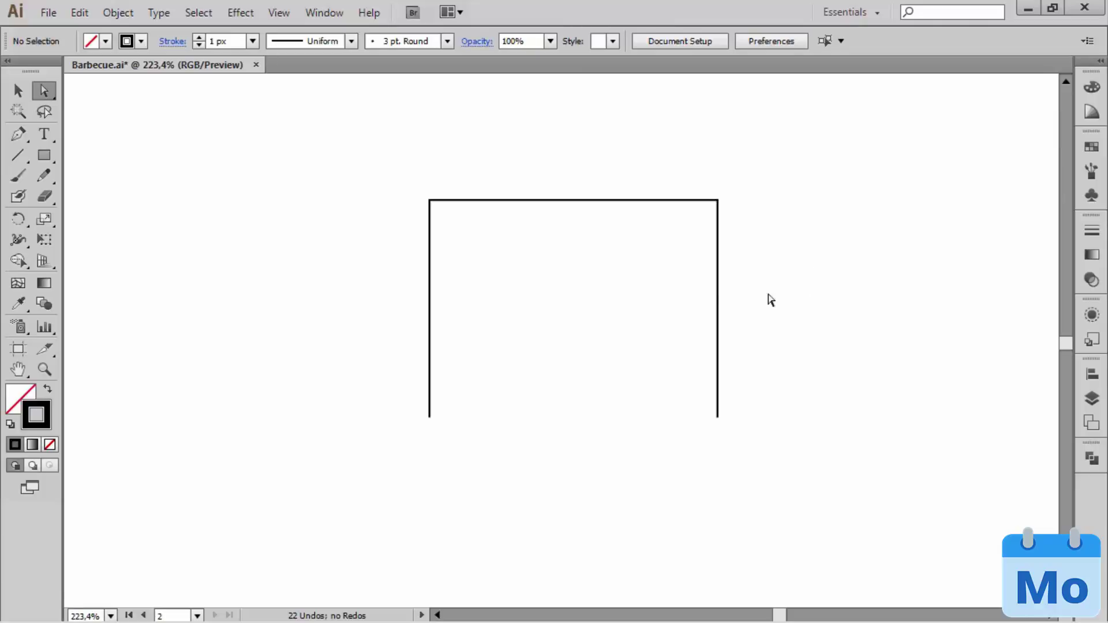
# - Apply a horizontal Arc warp to the open path with a bend of -13% and no distortion
pyautogui.click(612, 200)
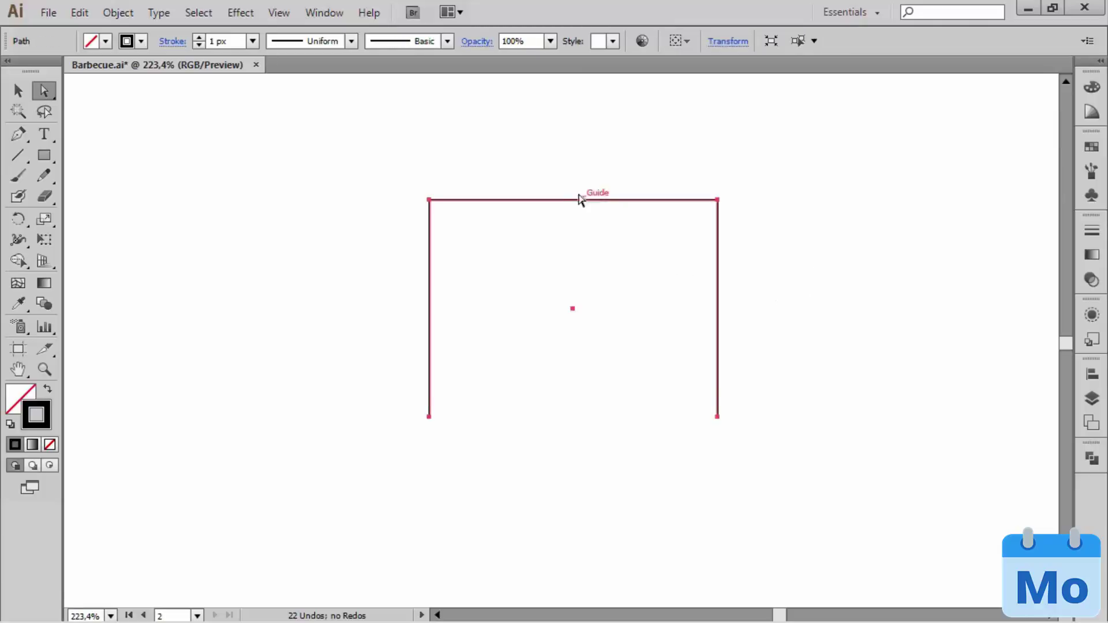
pyautogui.click(240, 13)
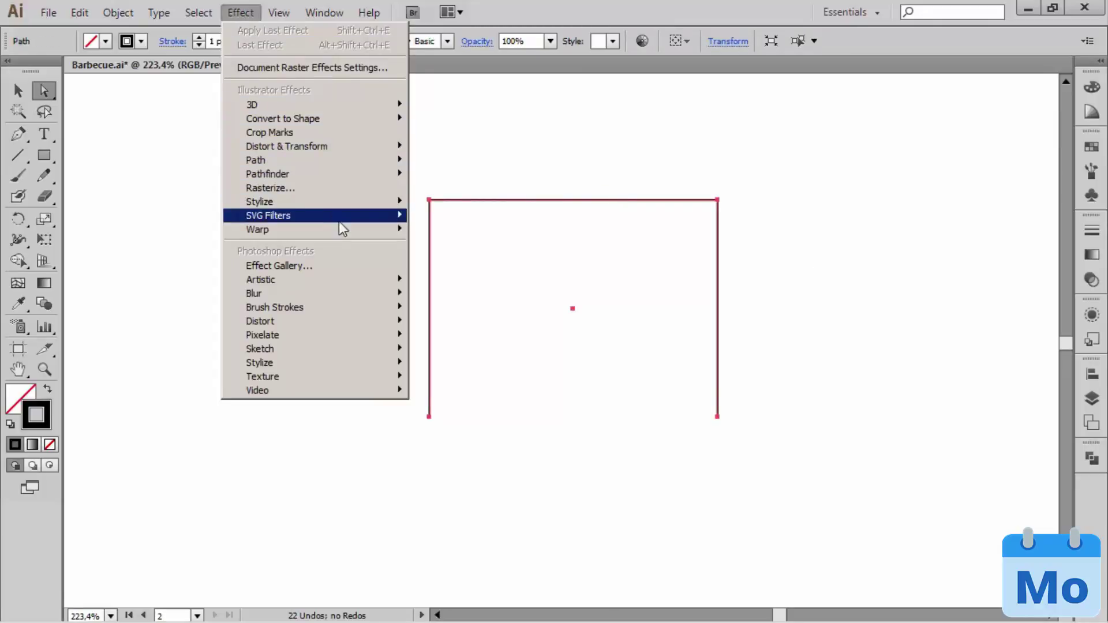
pyautogui.moveTo(338, 228)
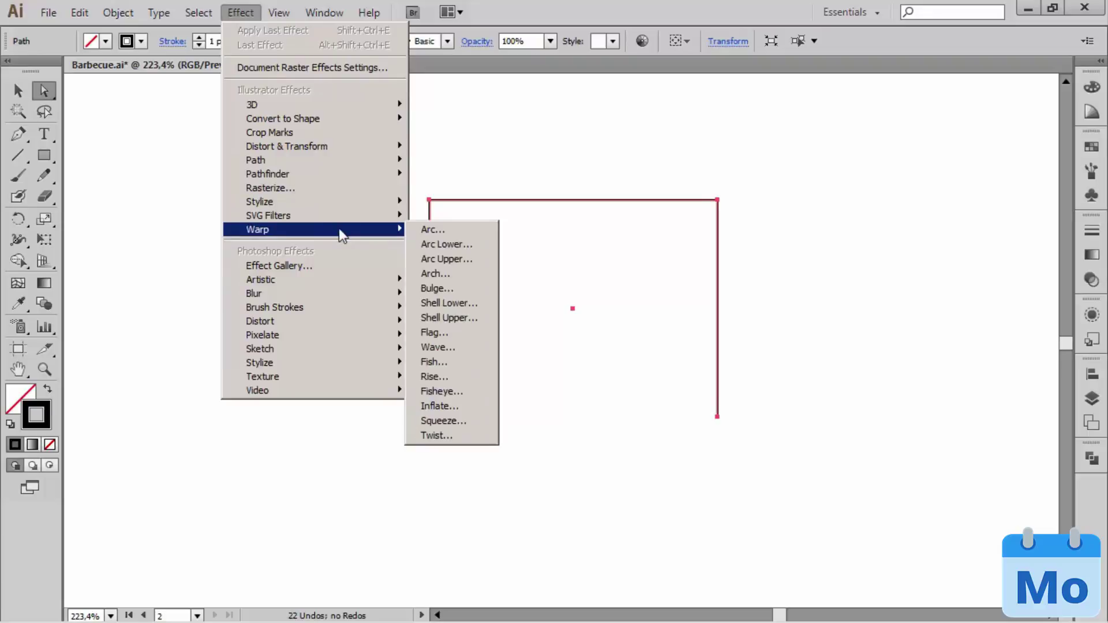
pyautogui.click(456, 230)
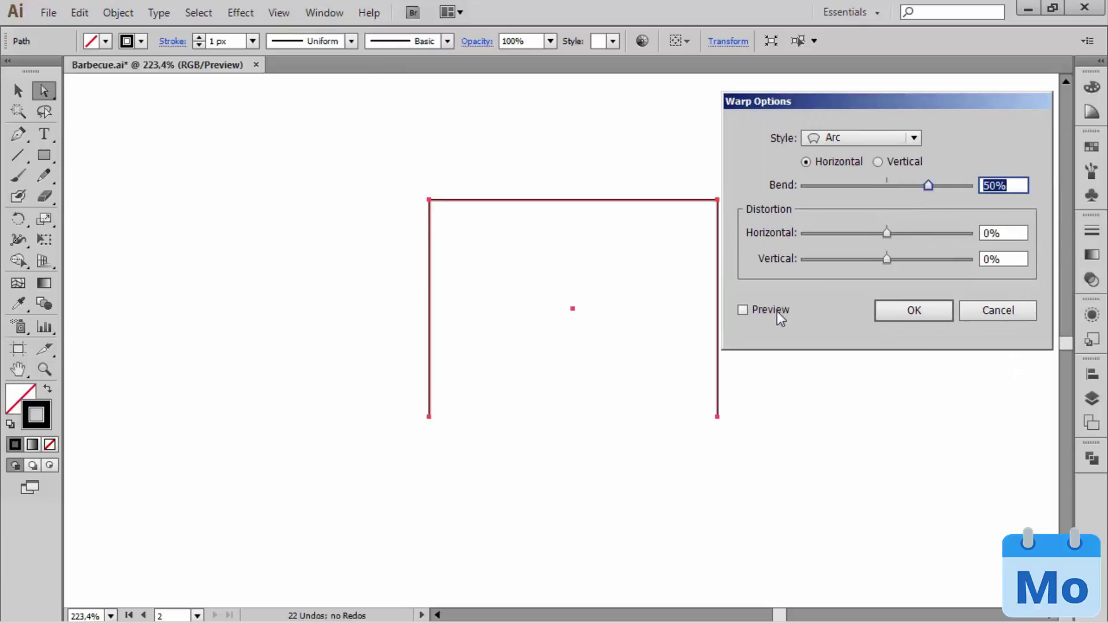
pyautogui.click(775, 312)
pyautogui.click(1020, 184)
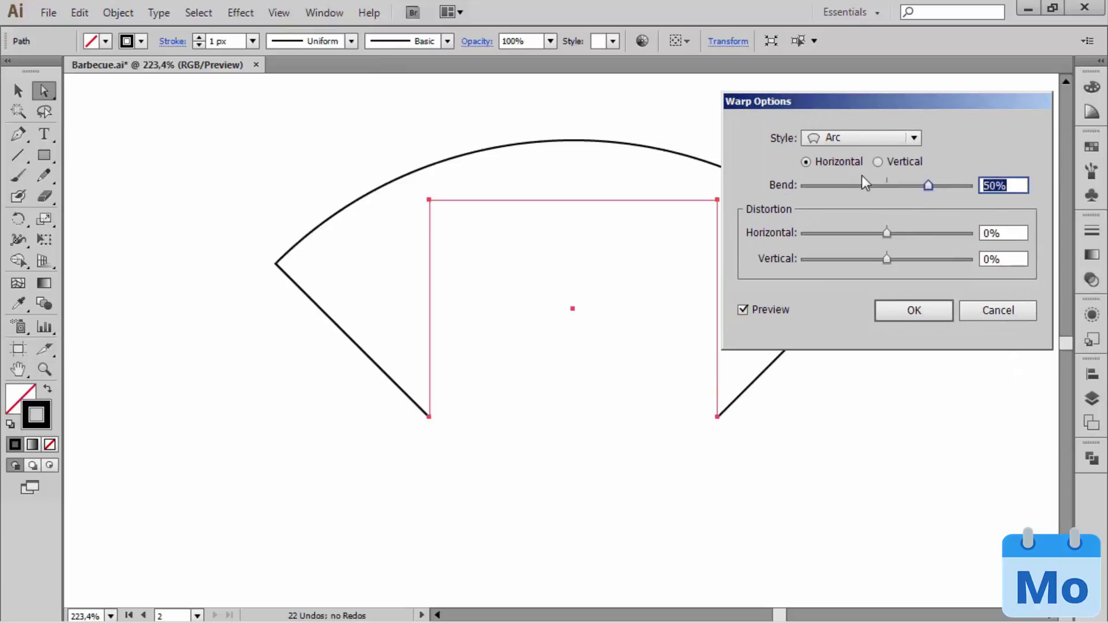
pyautogui.hotkey('shift', 'Down')
pyautogui.hotkey('shift', 'Down')
pyautogui.hotkey('shift', 'Down')
pyautogui.hotkey('shift', 'Down')
pyautogui.hotkey('shift', 'Down')
pyautogui.hotkey('shift', 'Down')
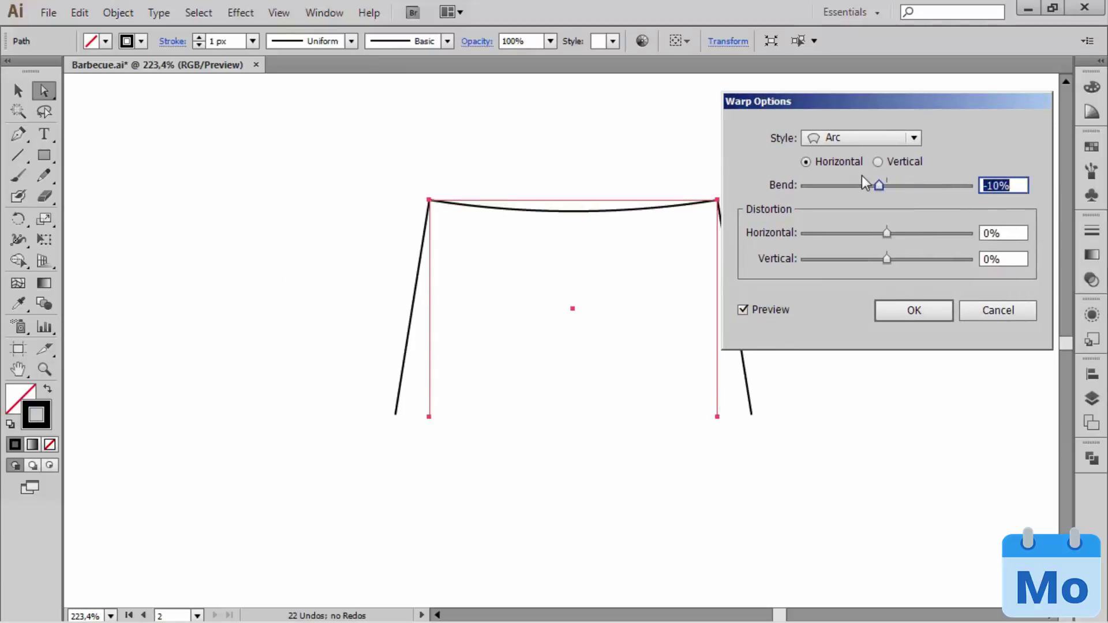
pyautogui.press('Down')
pyautogui.press('Down')
pyautogui.press('Down')
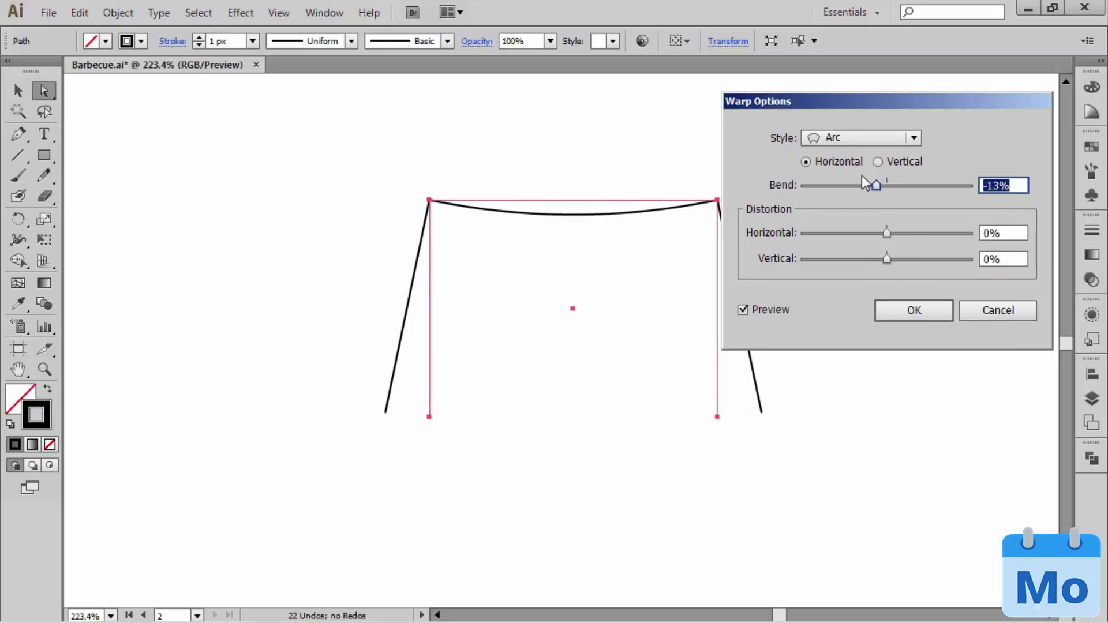
pyautogui.click(896, 312)
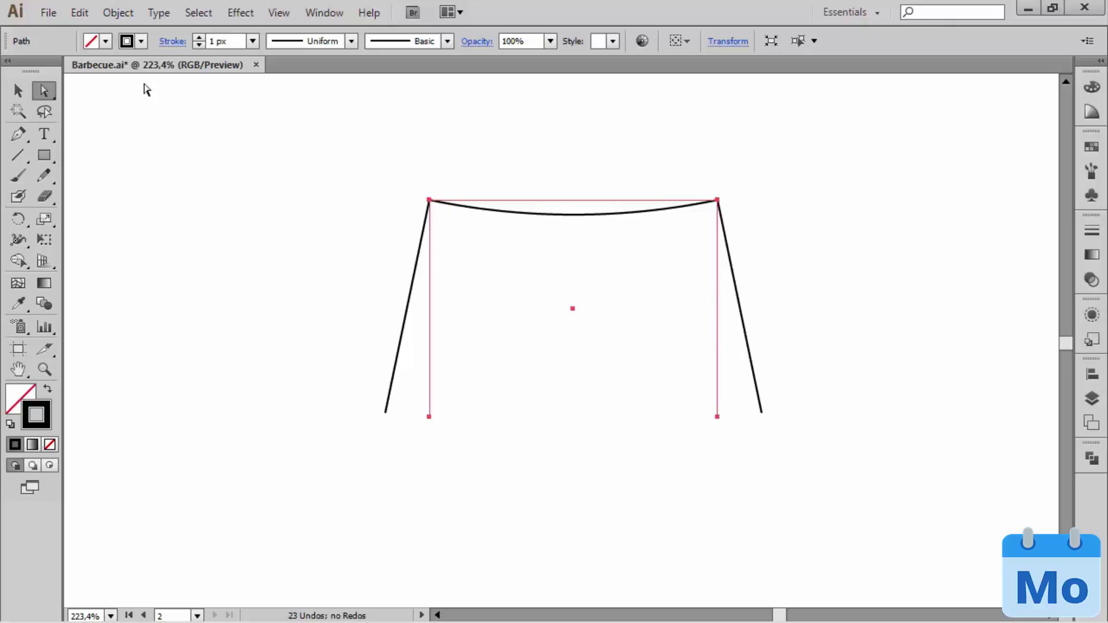
# - Expand the appearance of the warped path into real geometry and deselect it
pyautogui.click(113, 16)
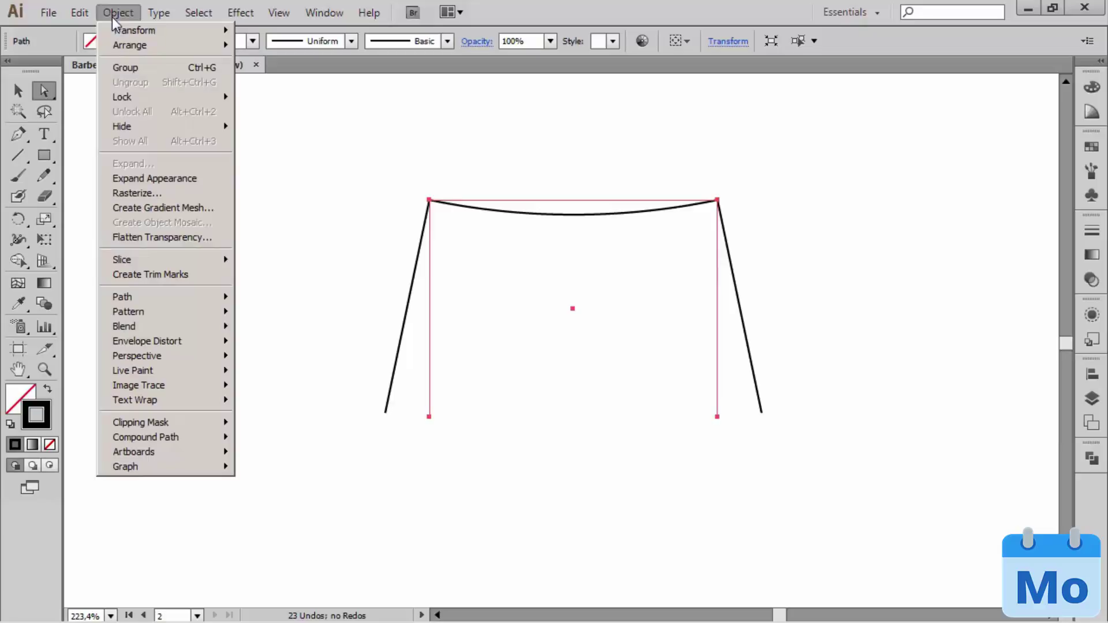
pyautogui.click(136, 180)
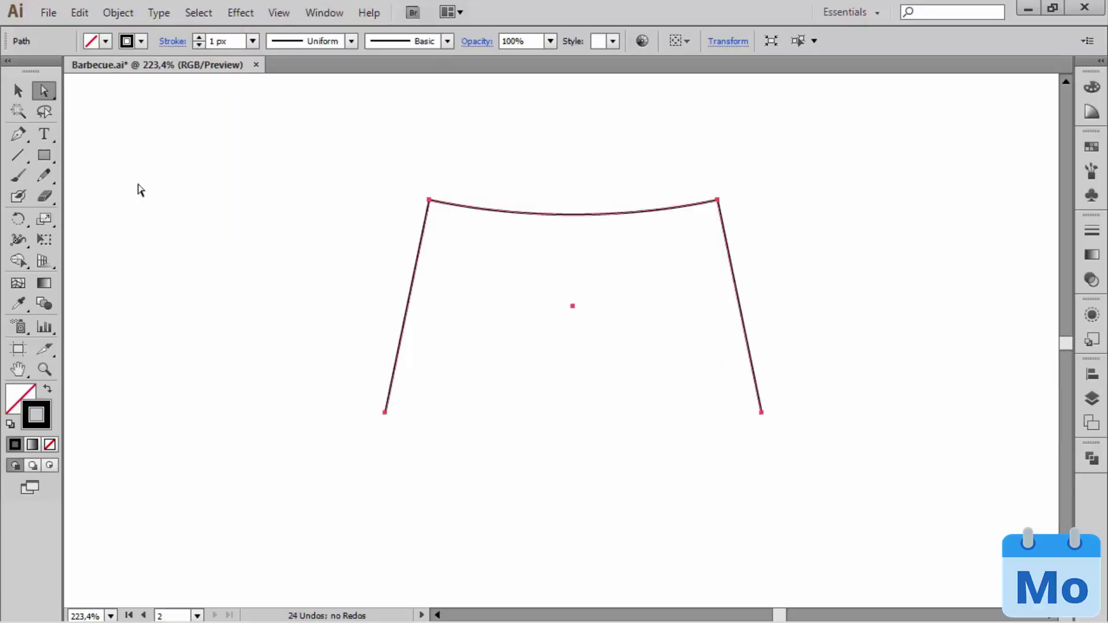
pyautogui.click(805, 231)
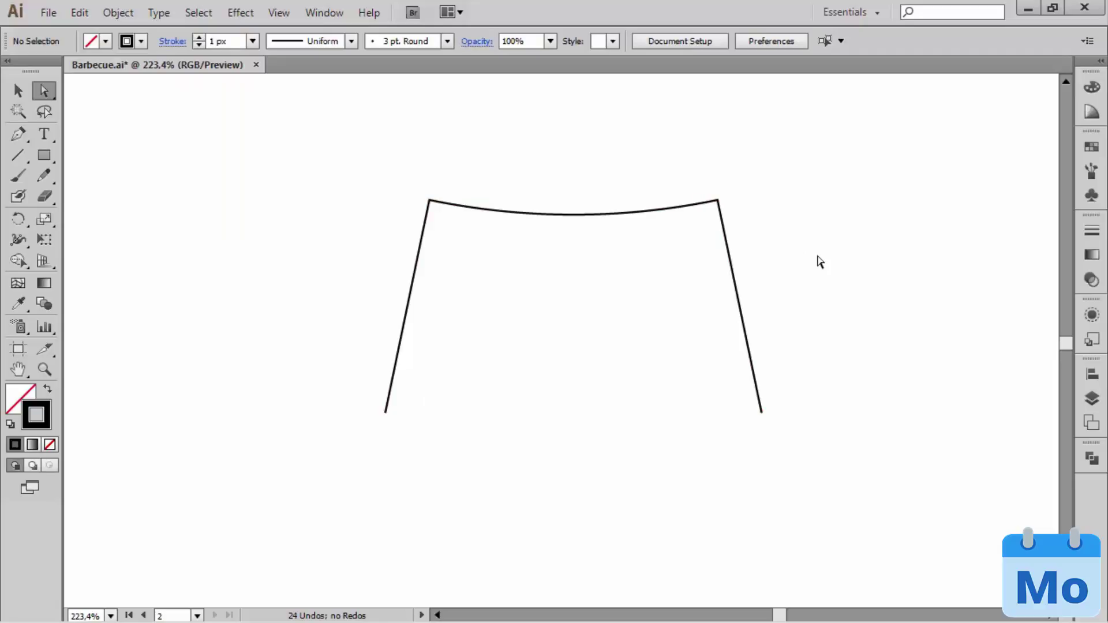
# - Set the stroke weight of the leg path to 25 px
pyautogui.press('v')
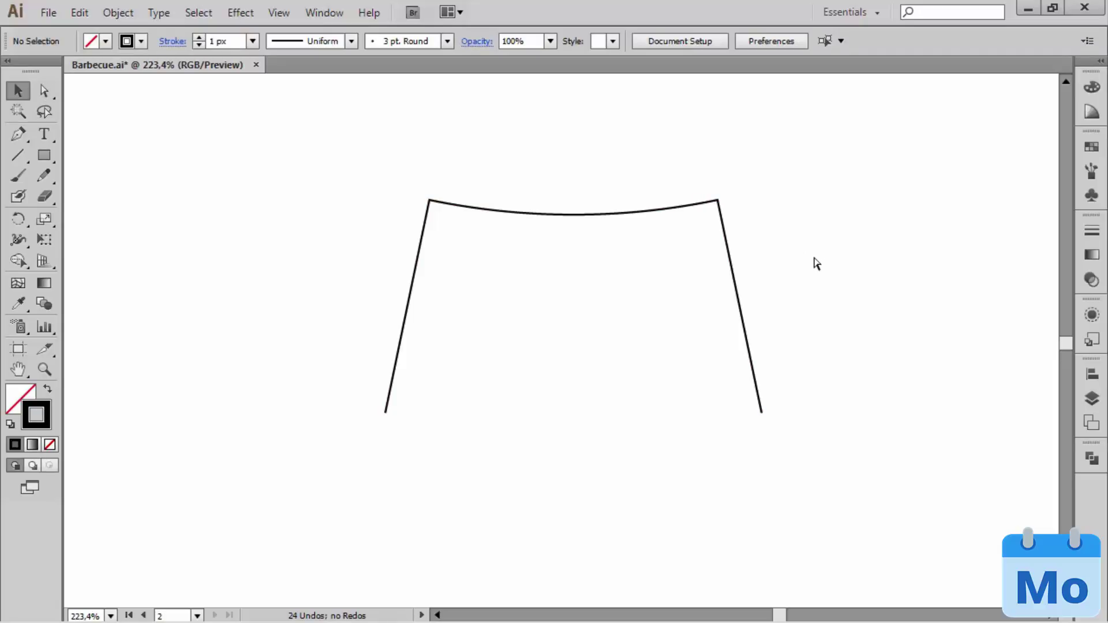
pyautogui.click(724, 230)
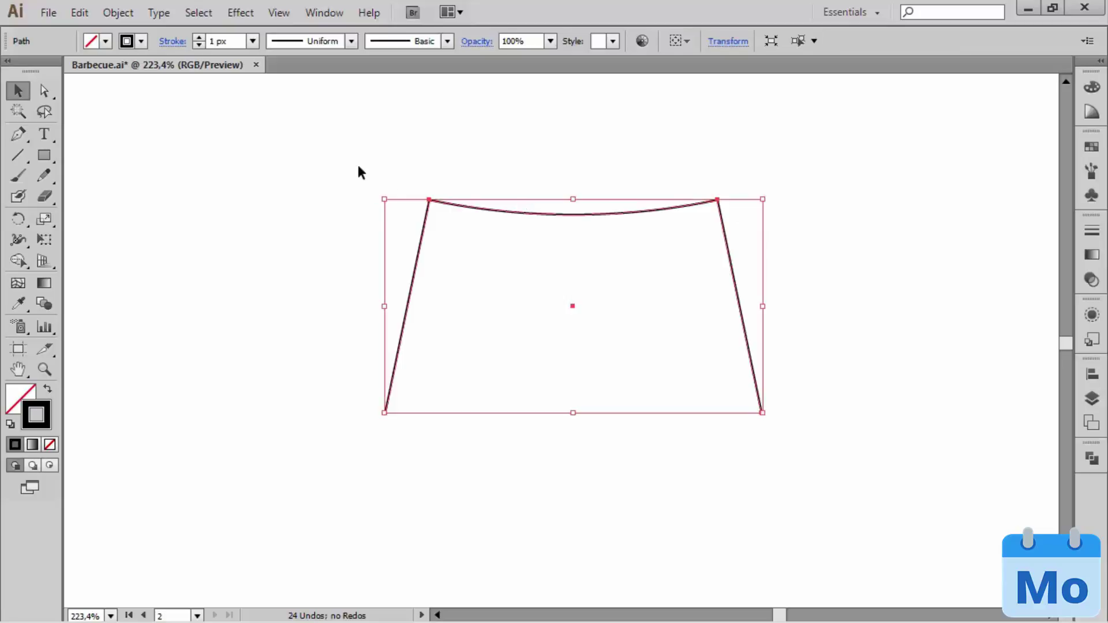
pyautogui.click(199, 38)
pyautogui.click(199, 38)
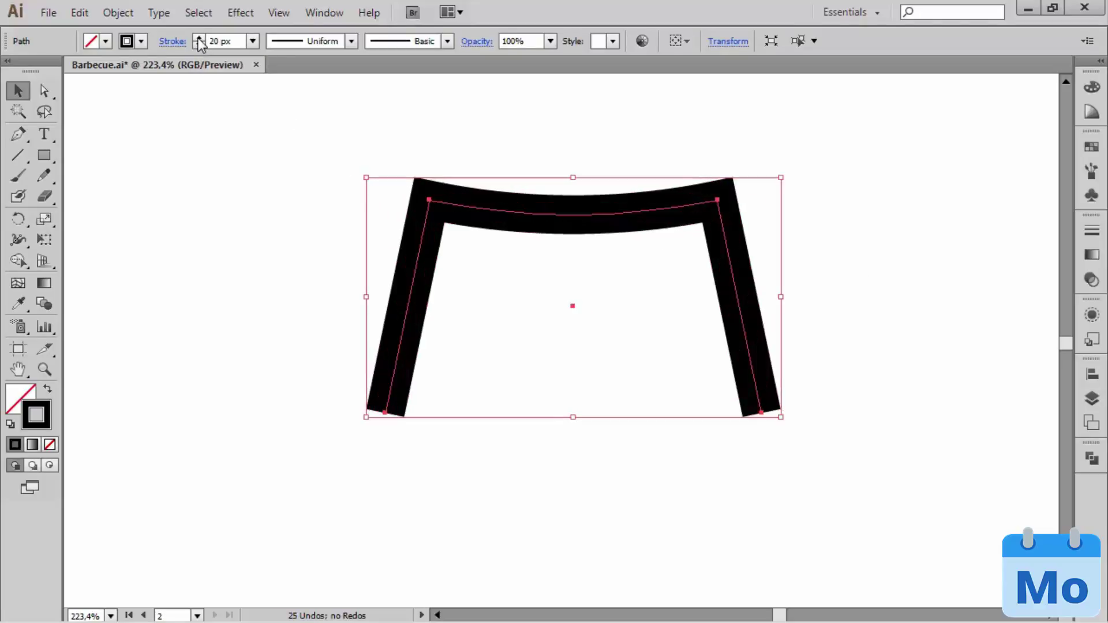
pyautogui.click(199, 37)
pyautogui.click(199, 37)
pyautogui.click(199, 38)
pyautogui.click(199, 38)
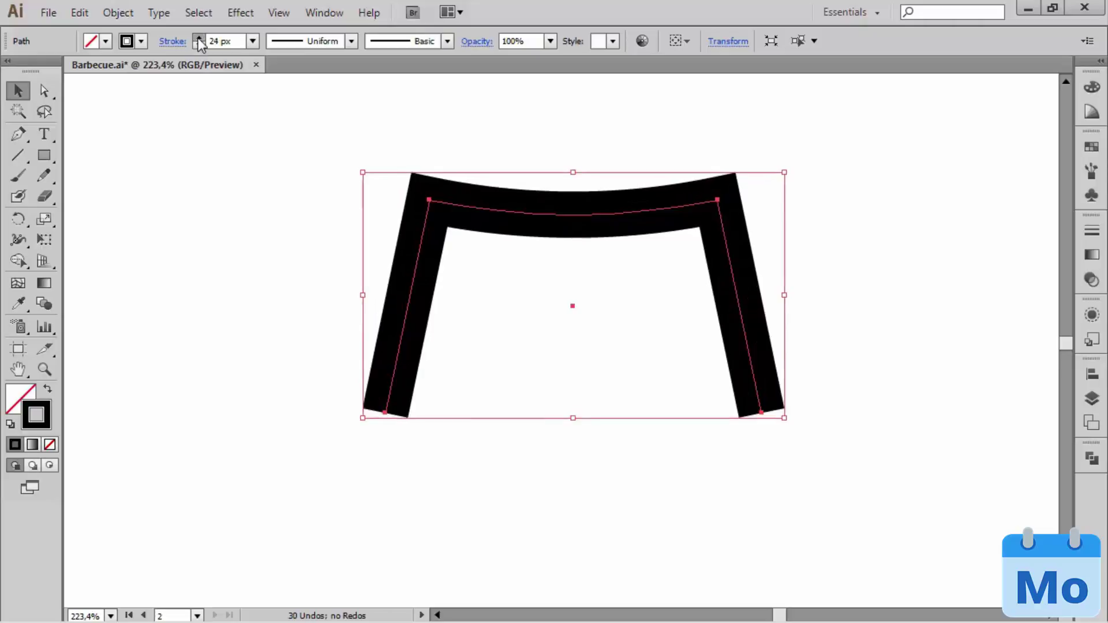
pyautogui.click(200, 37)
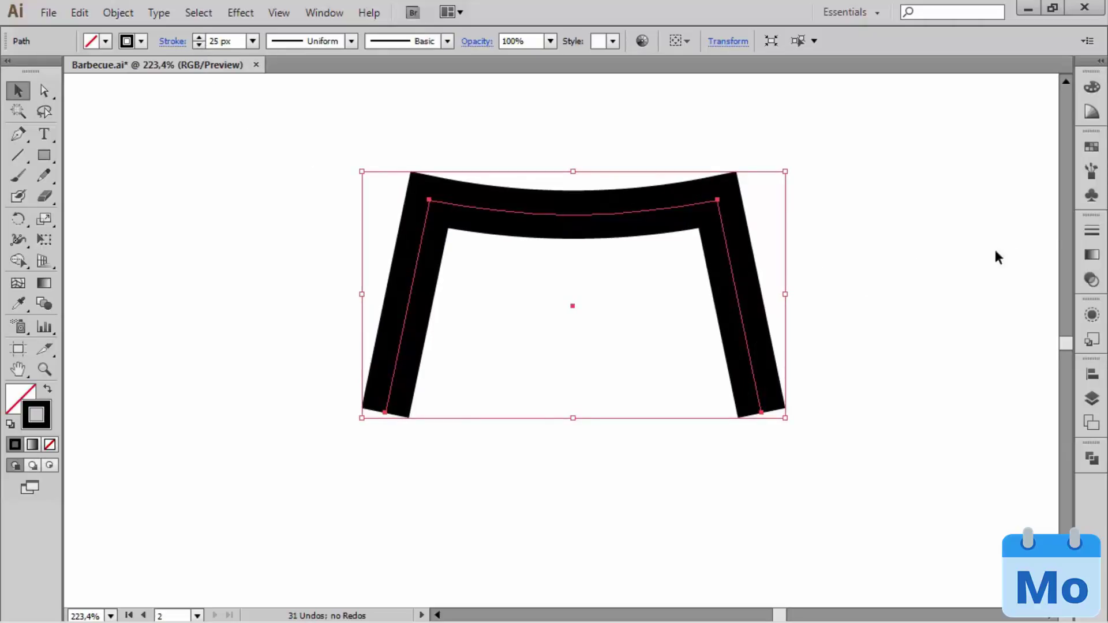
# - Give the leg path's stroke round join corners
pyautogui.click(1091, 230)
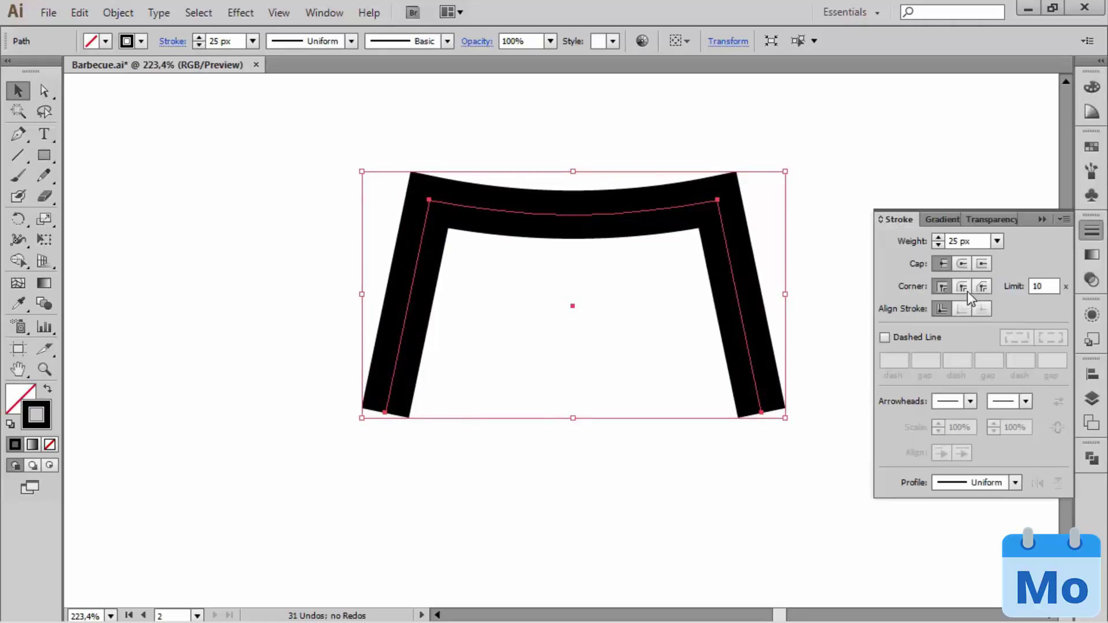
pyautogui.click(963, 287)
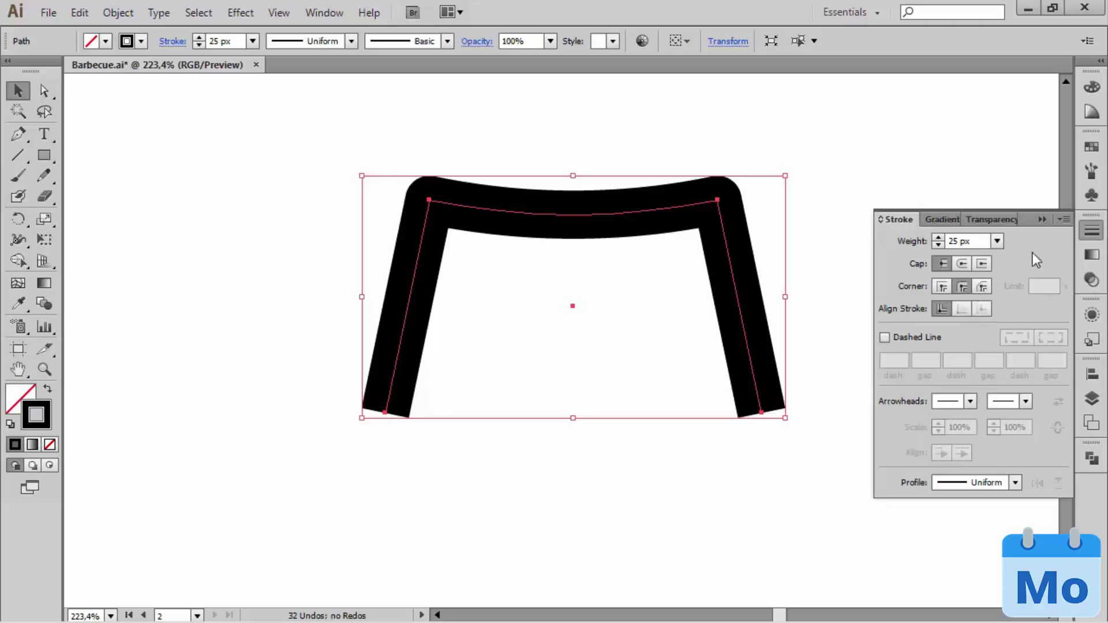
pyautogui.click(1042, 222)
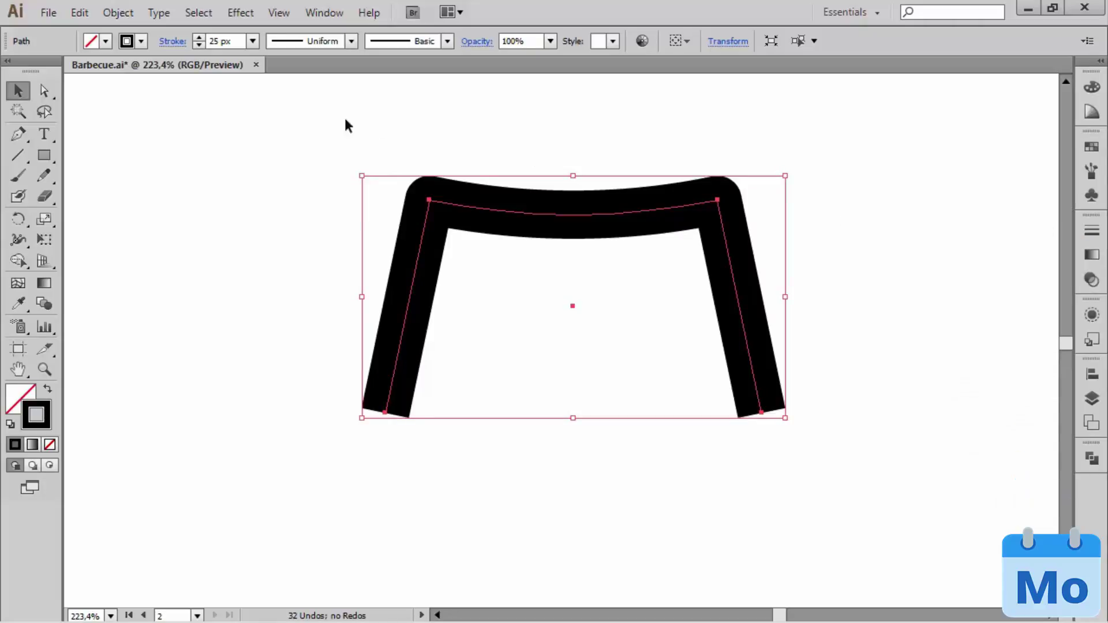
# - Expand the leg path's fill and stroke into a solid filled shape, then deselect it
pyautogui.click(127, 17)
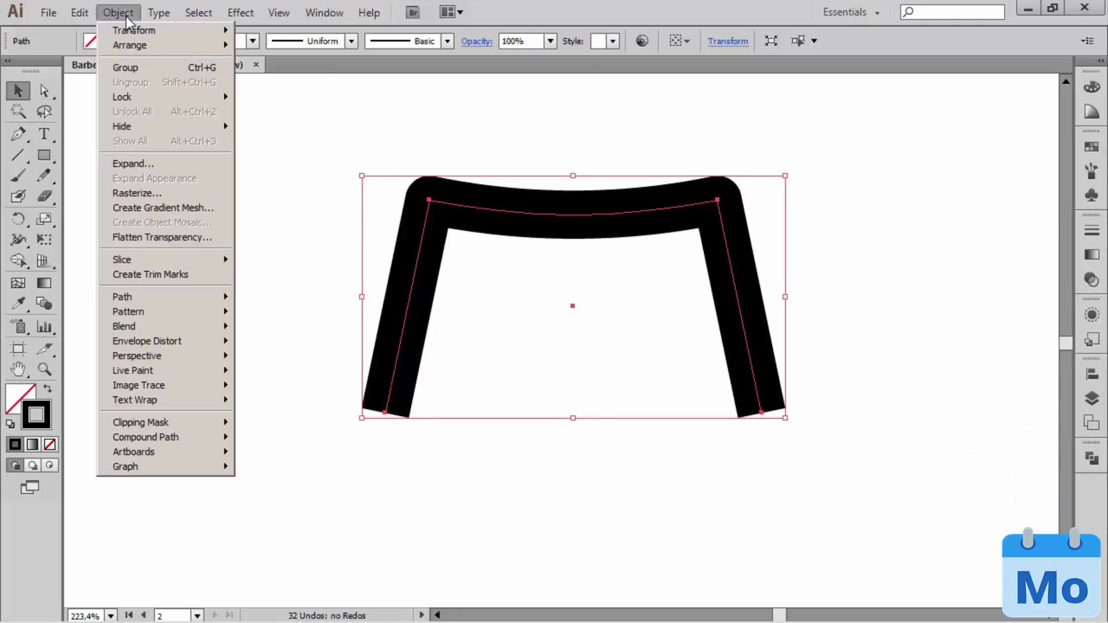
pyautogui.click(186, 164)
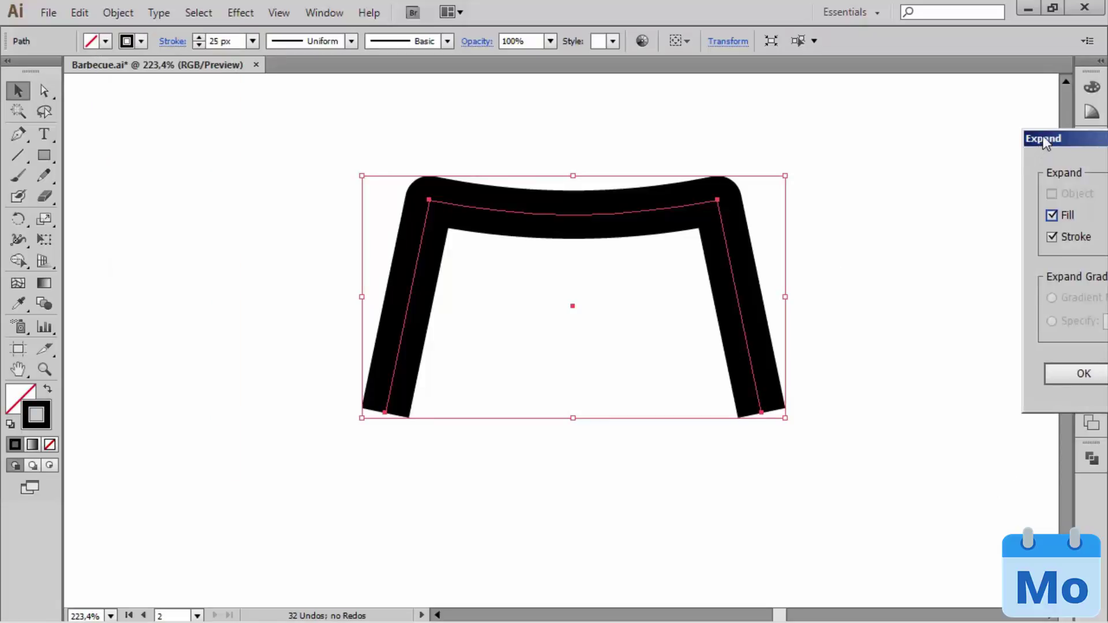
pyautogui.moveTo(1043, 144); pyautogui.dragTo(788, 117)
pyautogui.click(831, 347)
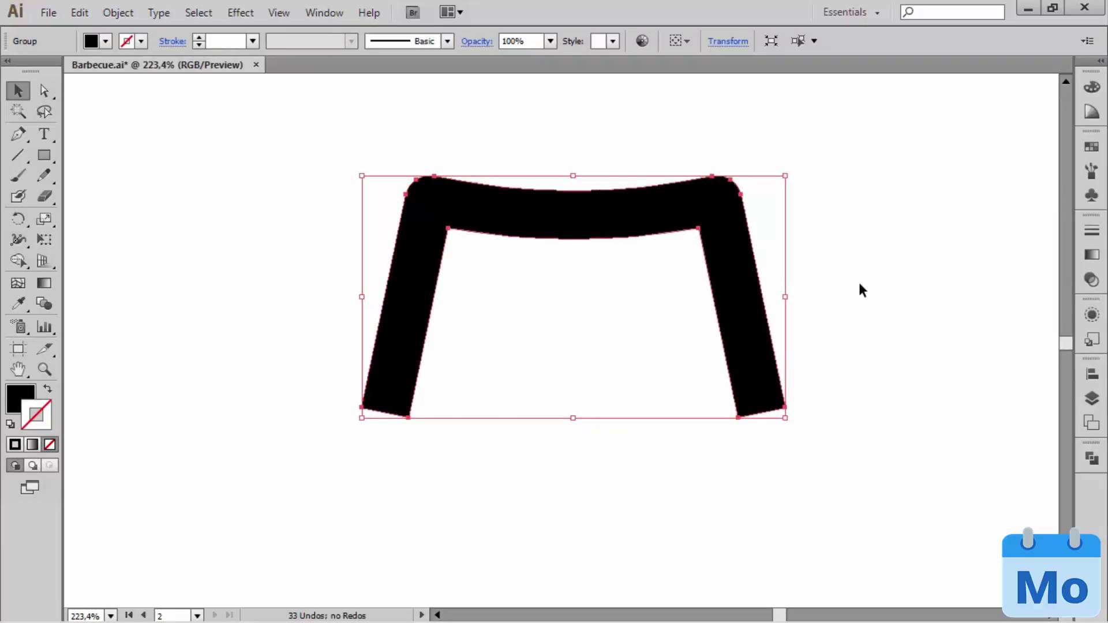
pyautogui.press('ctrl')
pyautogui.hotkey('ctrl', '0')
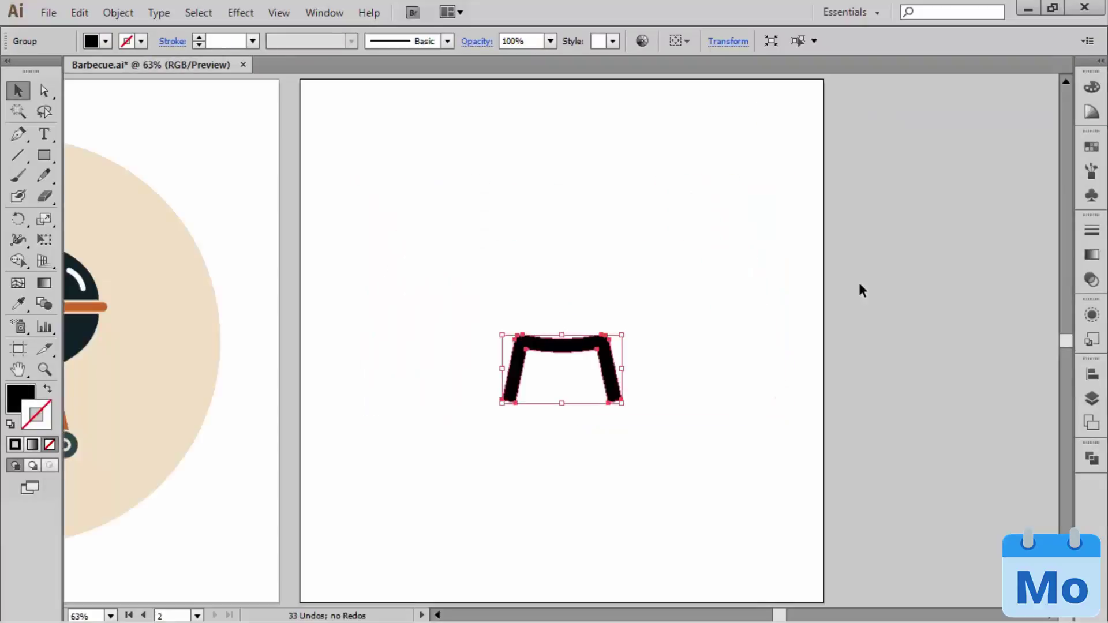
pyautogui.click(624, 255)
# - Draw a black wheel circle about 60 px across, centred at the lower end of the left leg
pyautogui.press('space')
pyautogui.moveTo(440, 258); pyautogui.dragTo(519, 248)
pyautogui.press('space')
pyautogui.hotkey('ctrl', 'space')
pyautogui.moveTo(544, 200); pyautogui.dragTo(842, 488)
pyautogui.moveTo(764, 410); pyautogui.dragTo(807, 375)
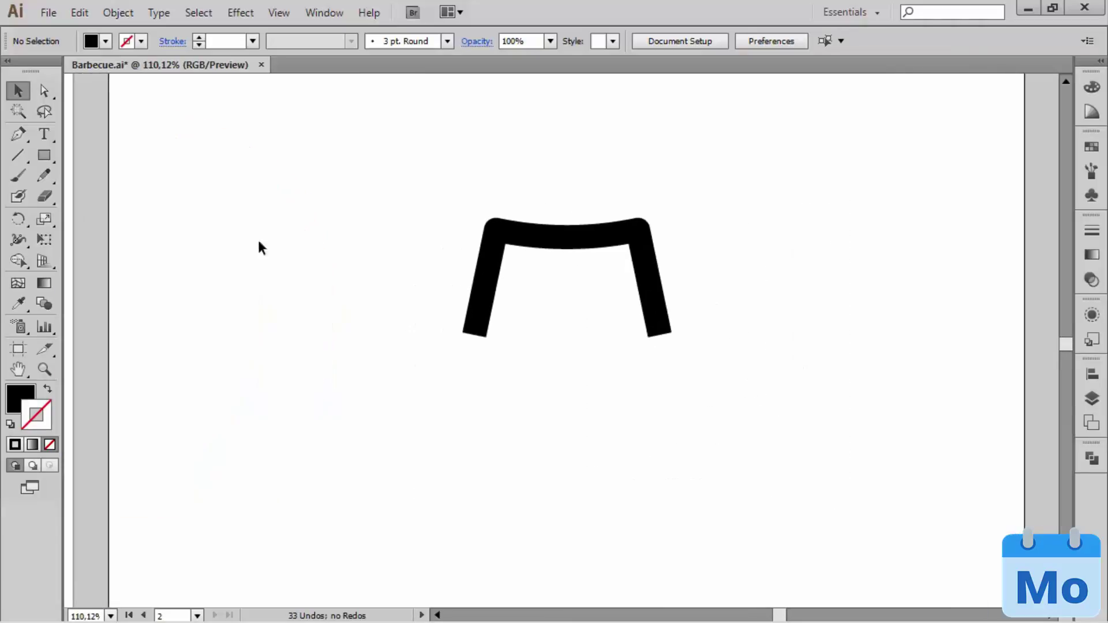
pyautogui.moveTo(50, 153); pyautogui.dragTo(104, 196)
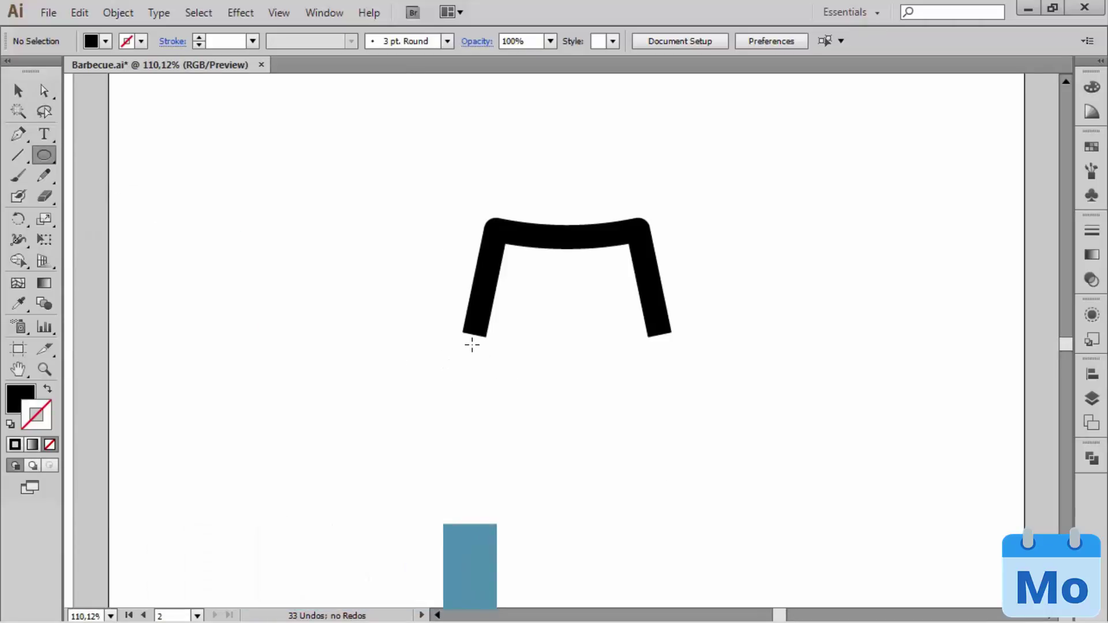
pyautogui.moveTo(471, 344); pyautogui.dragTo(501, 363)
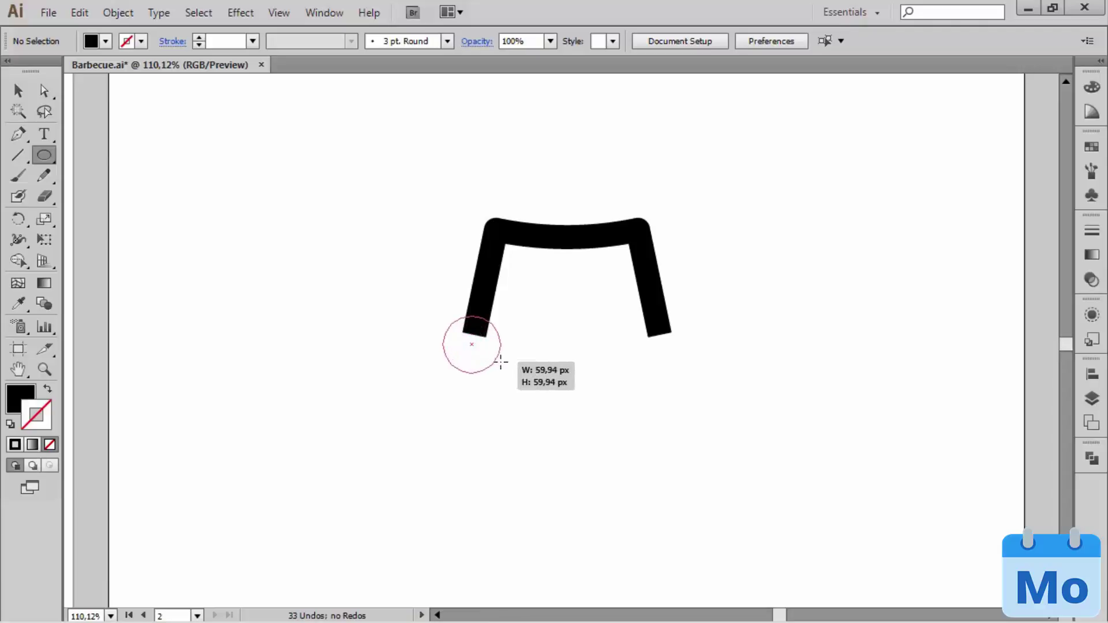
pyautogui.moveTo(501, 363); pyautogui.dragTo(500, 361)
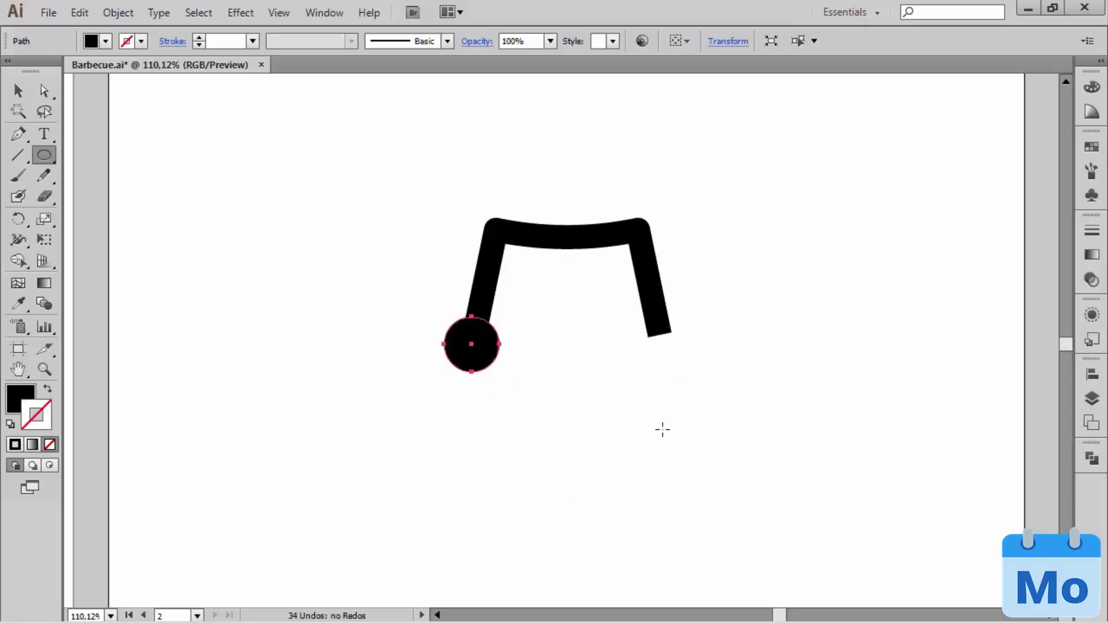
# - Copy the wheel circle straight across to the lower end of the right leg and select the original circle
pyautogui.press('ctrl')
pyautogui.moveTo(471, 345)
pyautogui.mouseDown()
pyautogui.moveTo(606, 391)
pyautogui.moveTo(660, 395)
pyautogui.mouseUp()
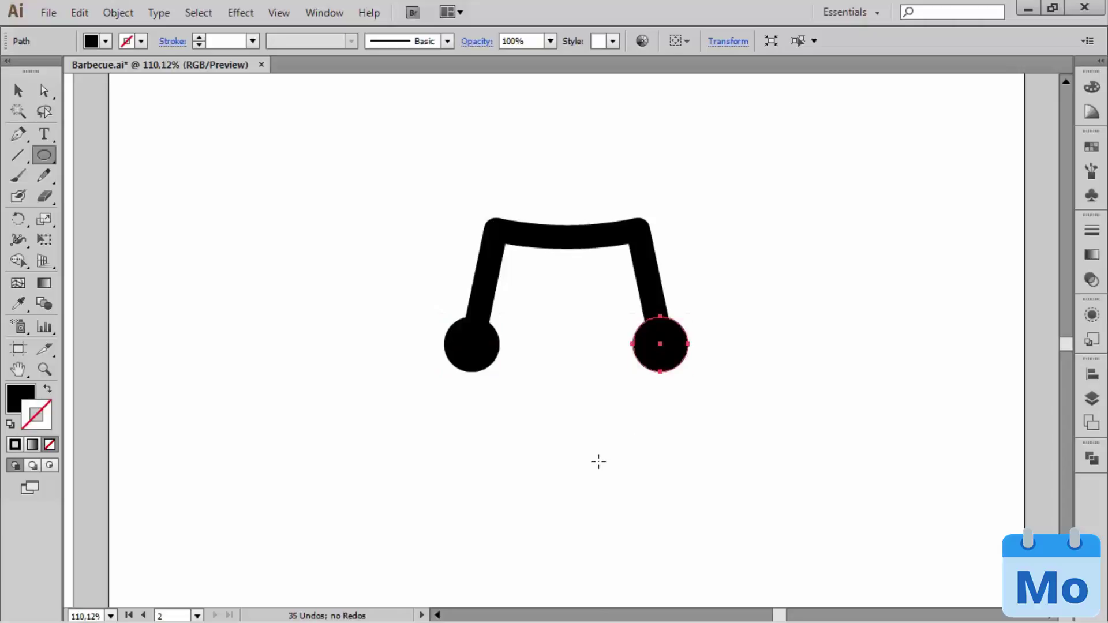
pyautogui.keyDown('ctrl'); pyautogui.click(470, 335); pyautogui.keyUp('ctrl')
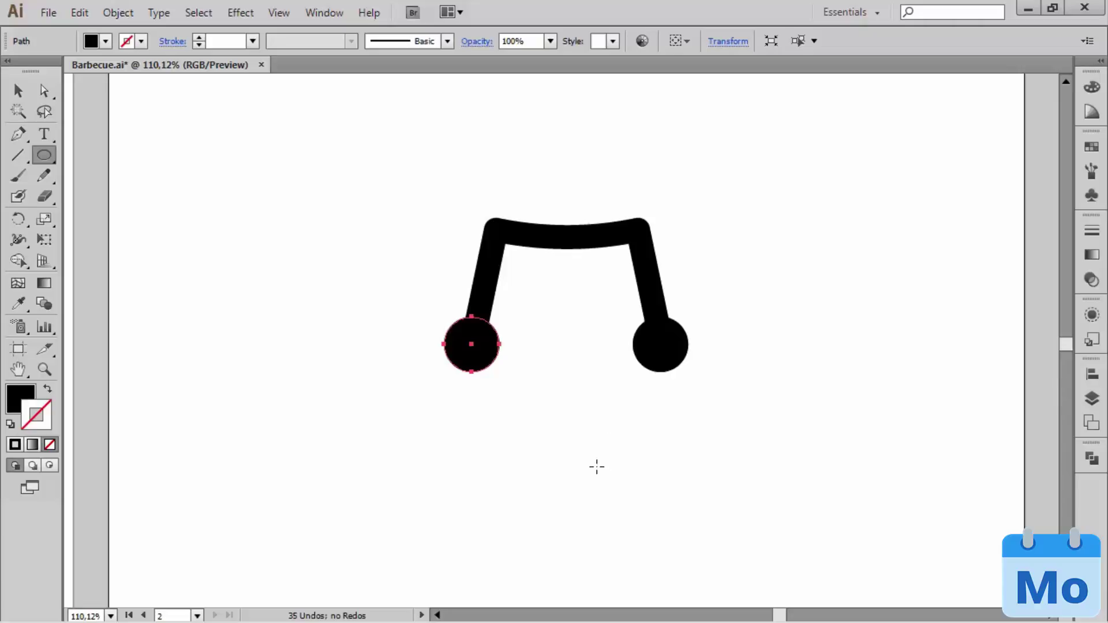
# - Examine the curved gap between the leg end and the wheel on the finished barbecue
pyautogui.press('space')
pyautogui.moveTo(257, 346); pyautogui.dragTo(592, 362)
pyautogui.hotkey('ctrl', 'space')
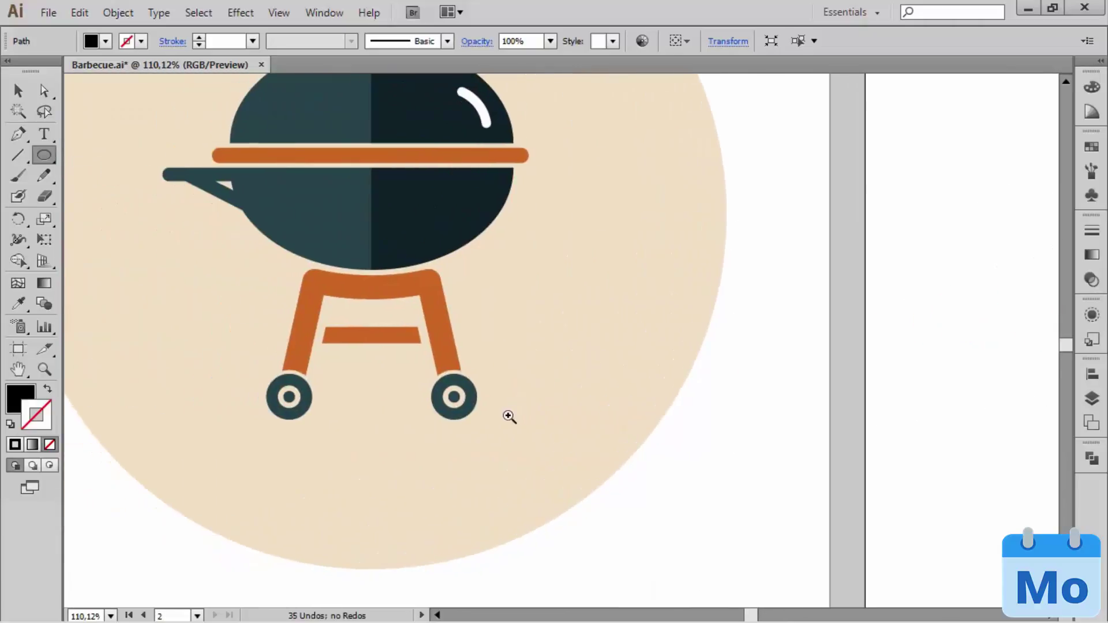
pyautogui.moveTo(514, 414); pyautogui.dragTo(414, 354)
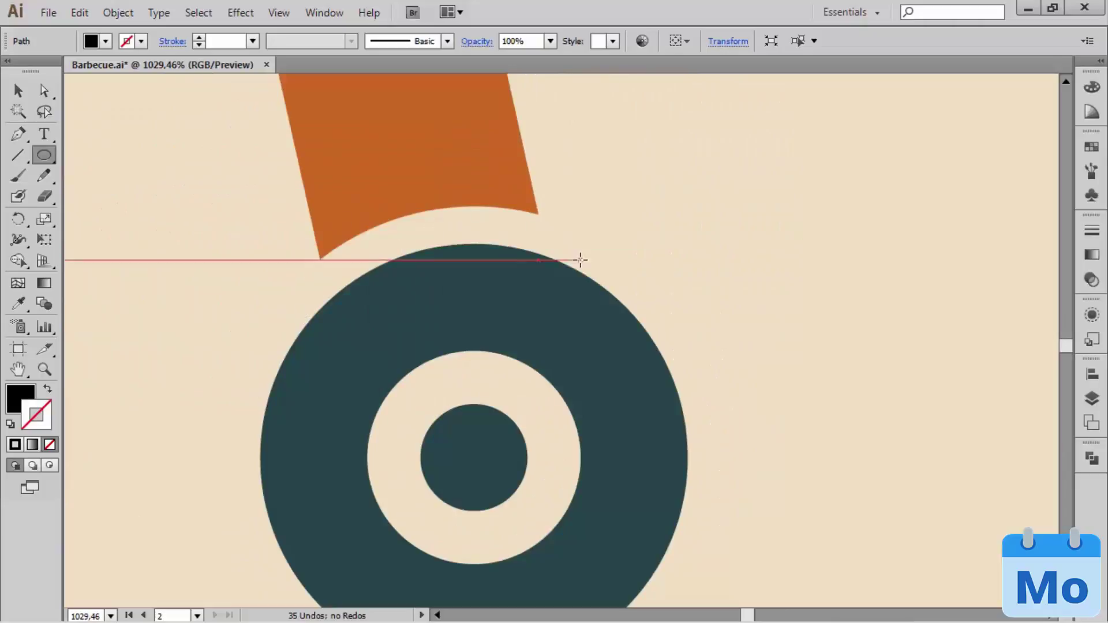
pyautogui.hotkey('ctrl', '0')
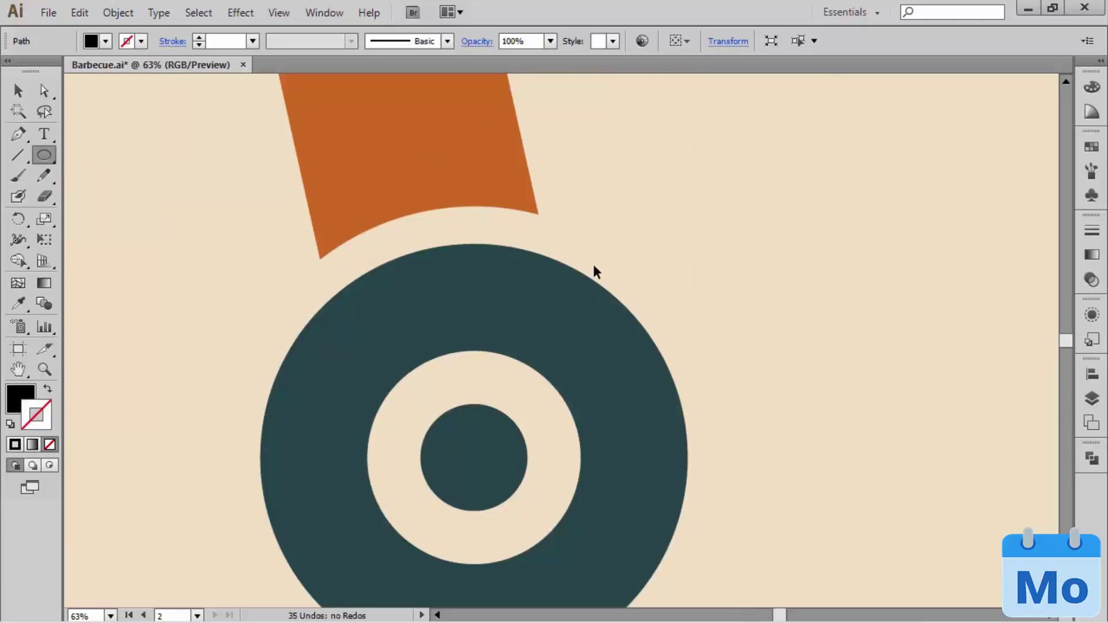
# - Unite the two wheel circles into one shape and subtract it from the lower ends of the legs
pyautogui.hotkey('ctrl', 'space')
pyautogui.moveTo(441, 273); pyautogui.dragTo(724, 473)
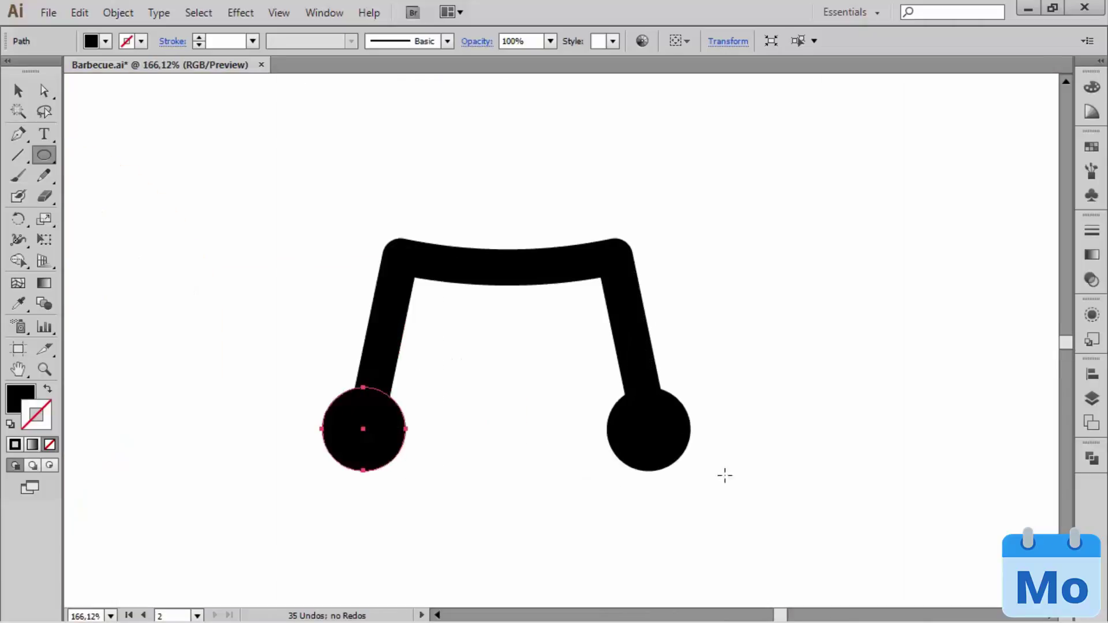
pyautogui.moveTo(569, 401); pyautogui.dragTo(588, 321)
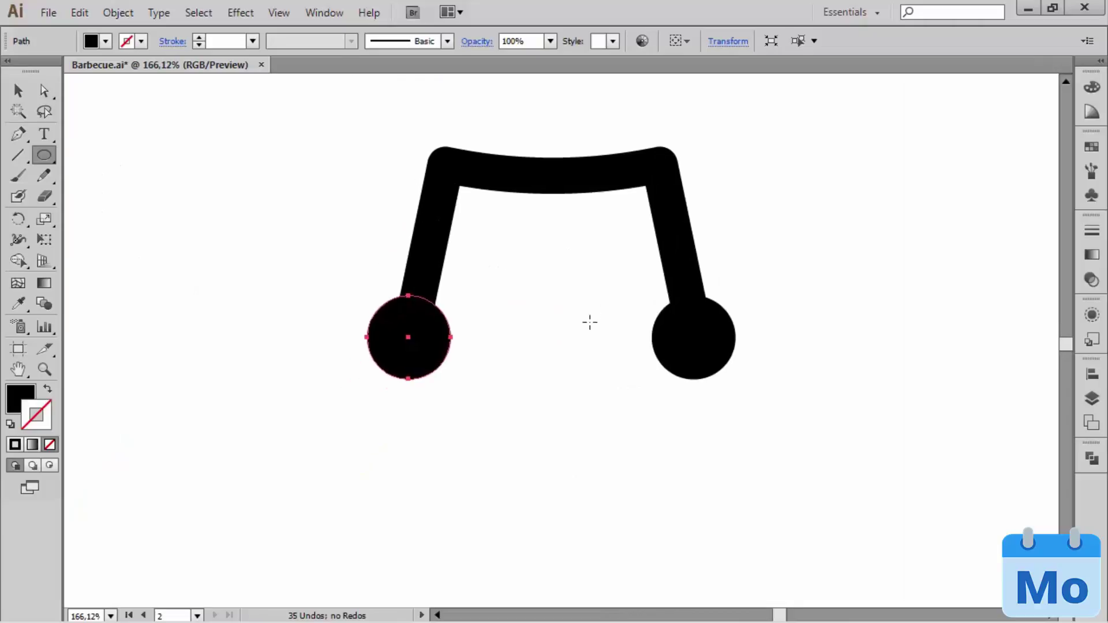
pyautogui.keyDown('ctrl'); pyautogui.keyDown('shift'); pyautogui.click(685, 366); pyautogui.keyUp('shift'); pyautogui.keyUp('ctrl')
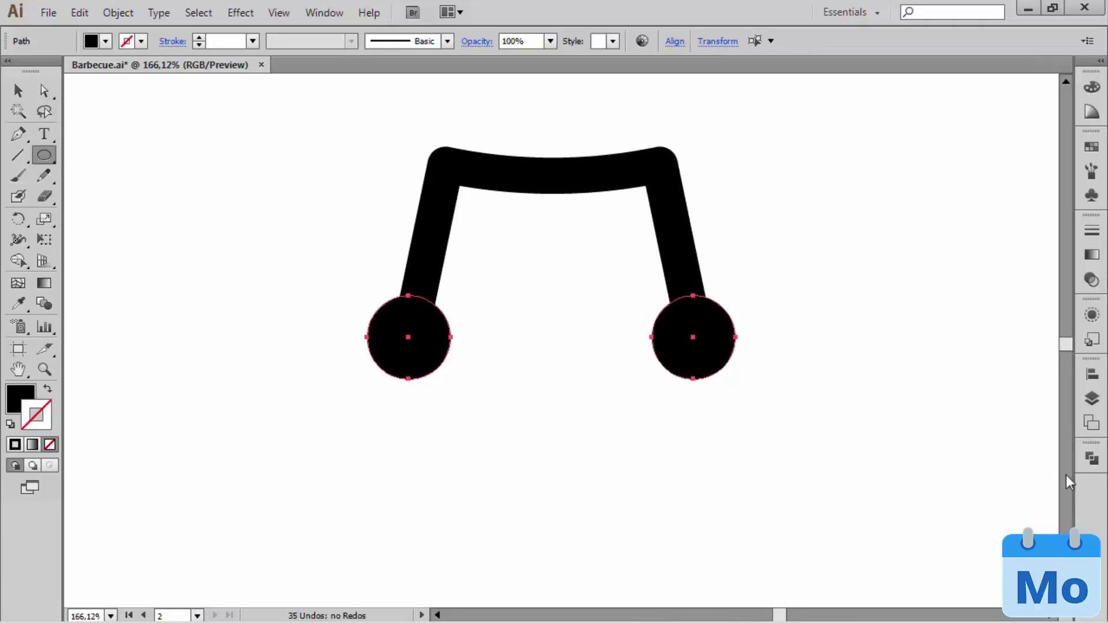
pyautogui.click(1090, 460)
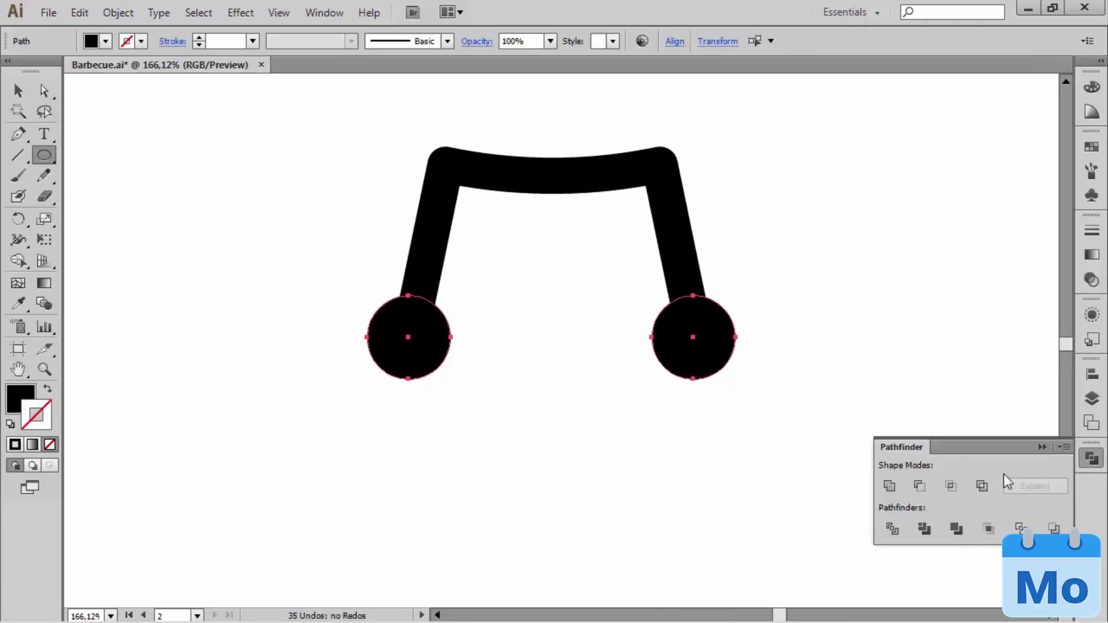
pyautogui.click(890, 487)
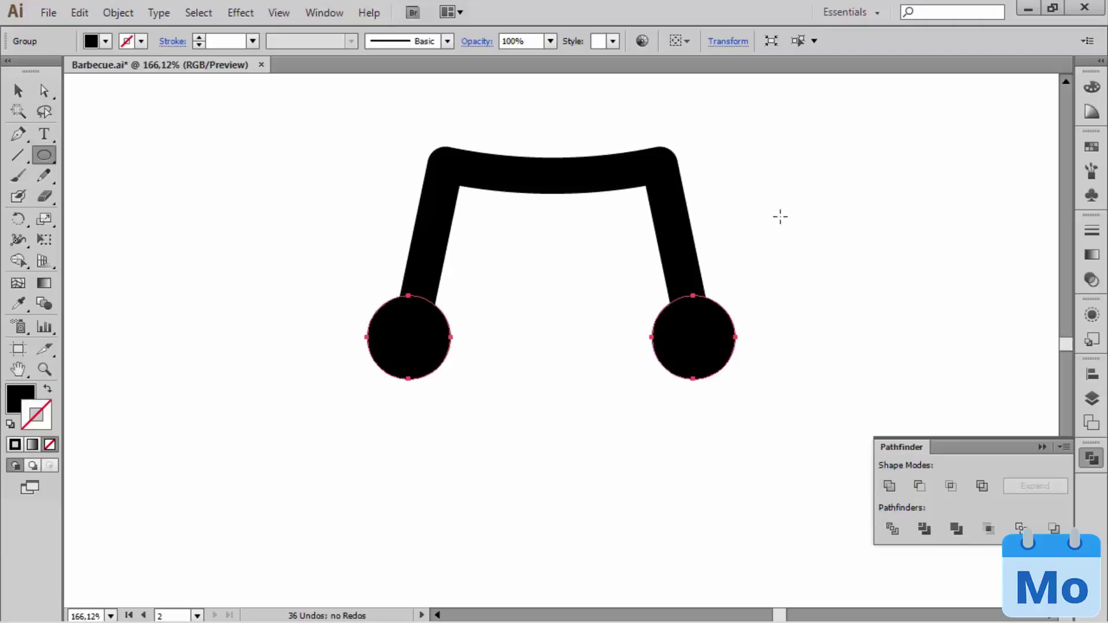
pyautogui.keyDown('ctrl'); pyautogui.keyDown('shift'); pyautogui.click(676, 168); pyautogui.keyUp('shift'); pyautogui.keyUp('ctrl')
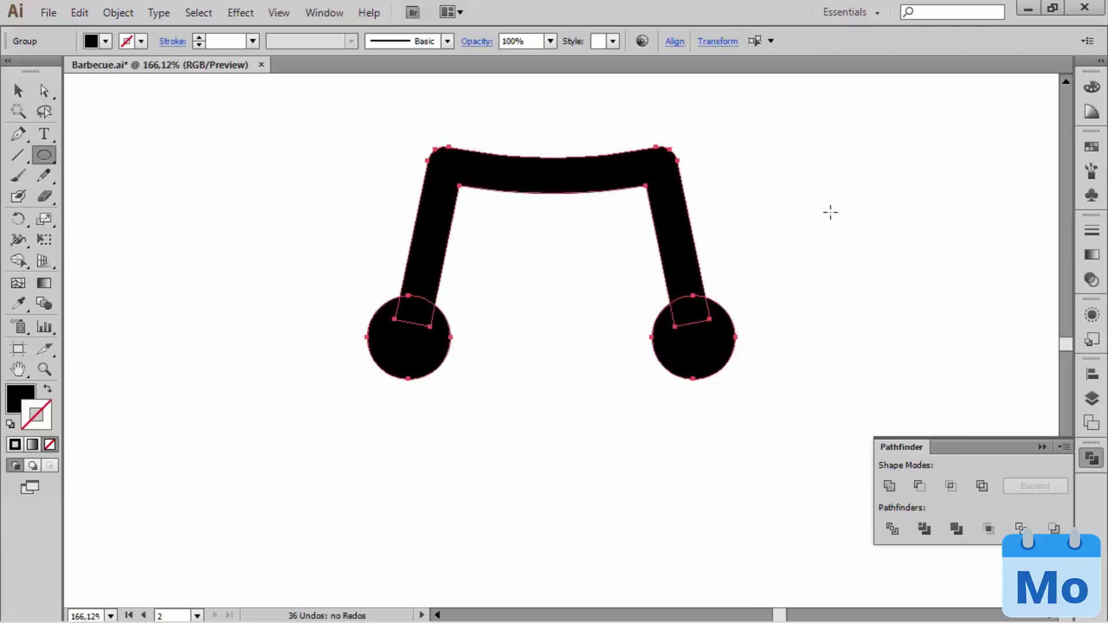
pyautogui.click(926, 484)
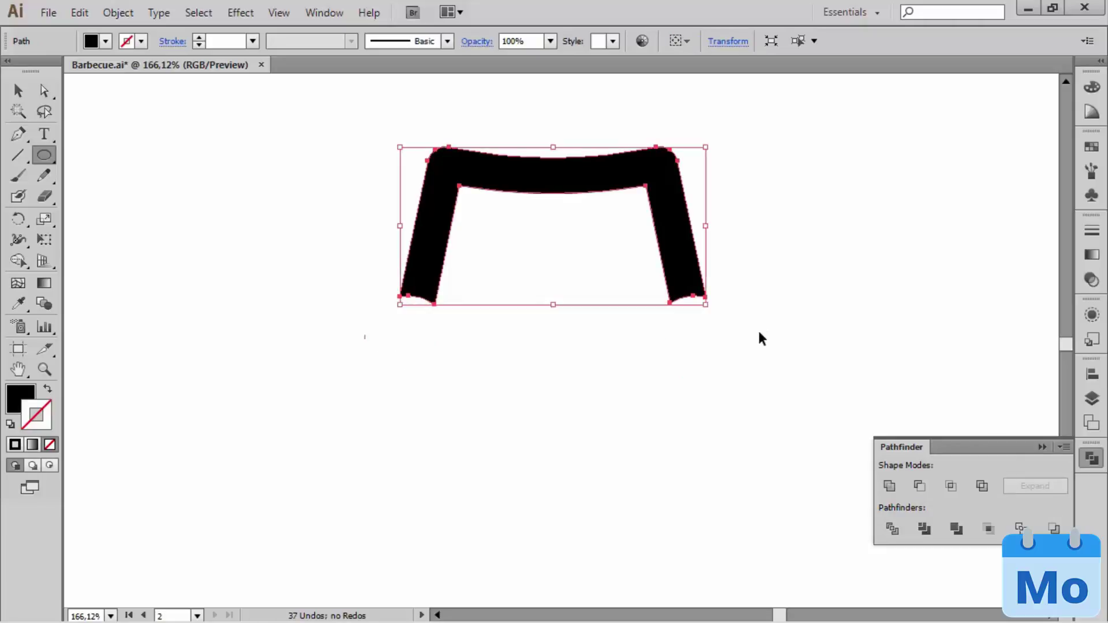
# - Paste the copied wheel circle in front at the left leg's end and scale it uniformly to 85%
pyautogui.hotkey('ctrl', 'f')
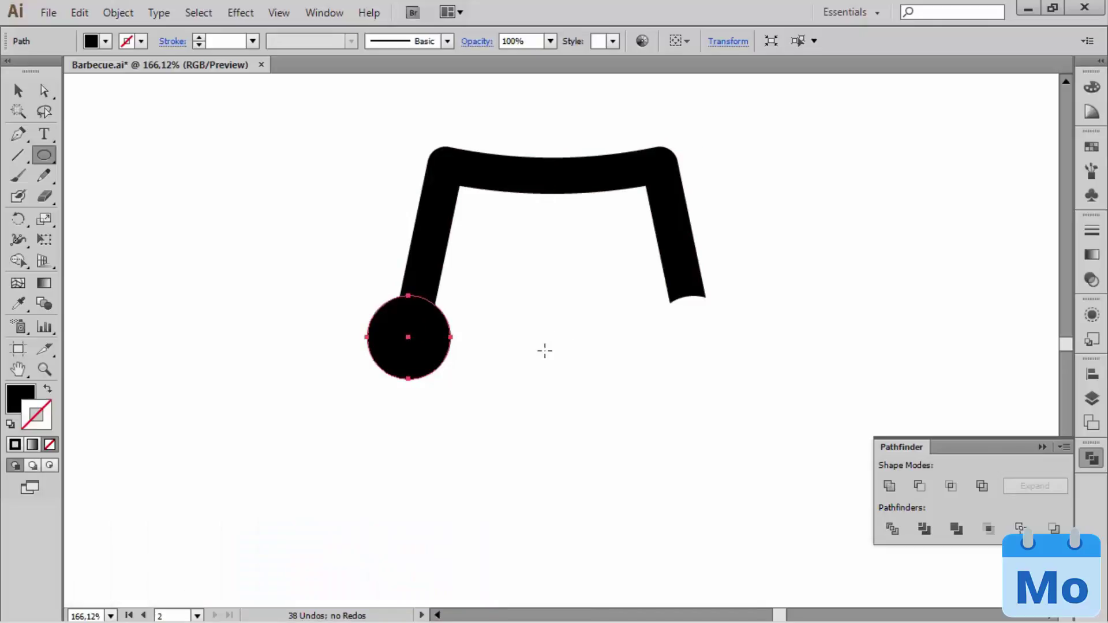
pyautogui.click(1043, 447)
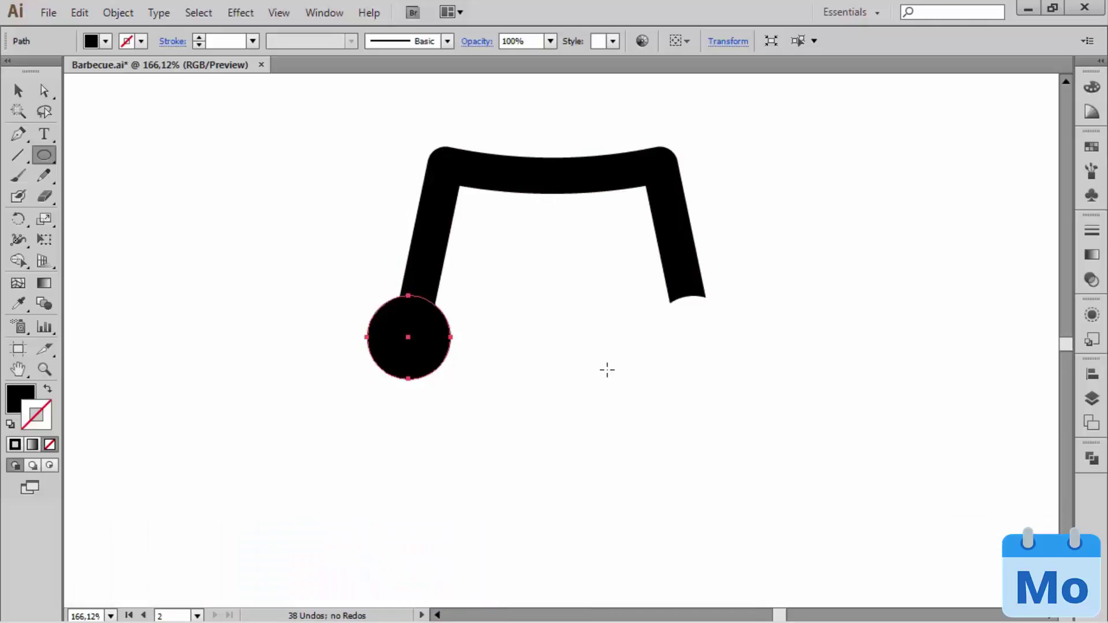
pyautogui.press('s')
pyautogui.press('Return')
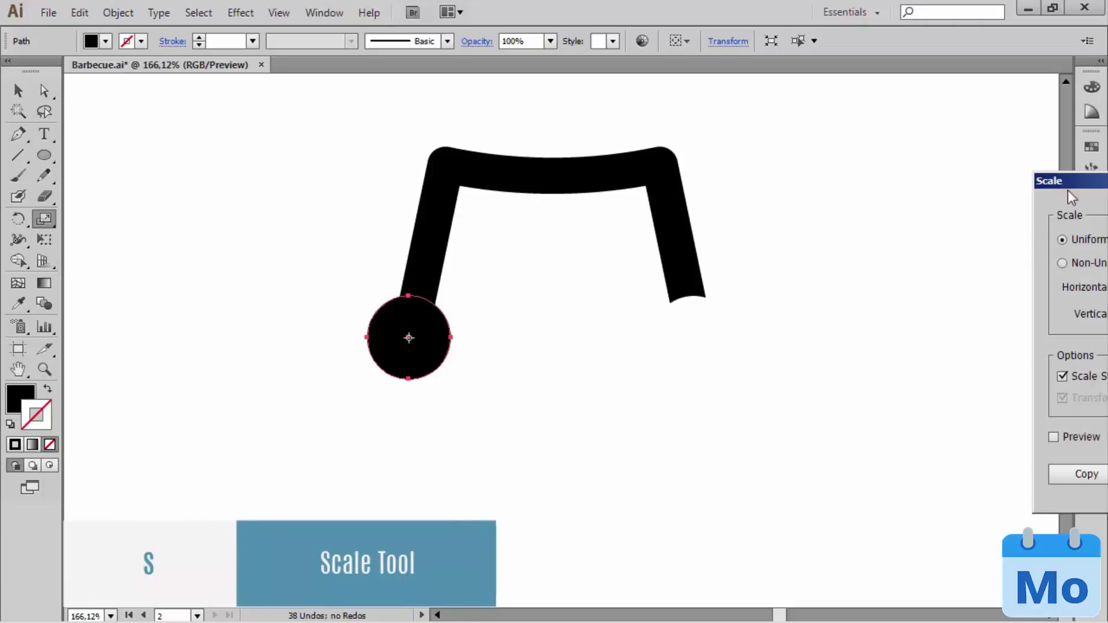
pyautogui.moveTo(1067, 189); pyautogui.dragTo(780, 100)
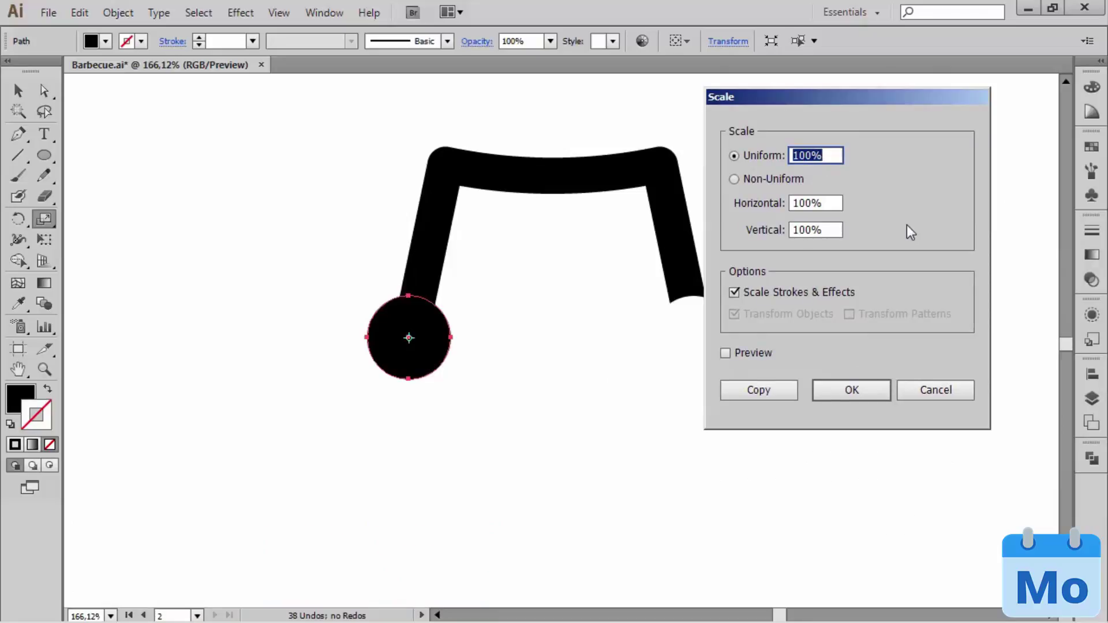
pyautogui.write('80')
pyautogui.press('Up')
pyautogui.press('Up')
pyautogui.press('Up')
pyautogui.press('Up')
pyautogui.press('Up')
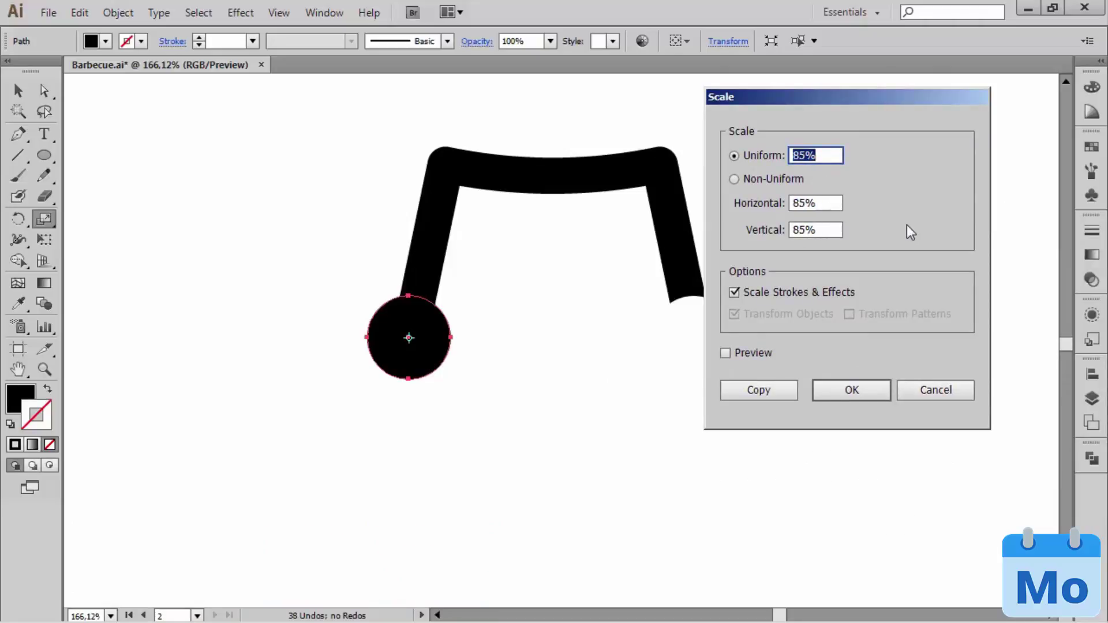
pyautogui.click(852, 390)
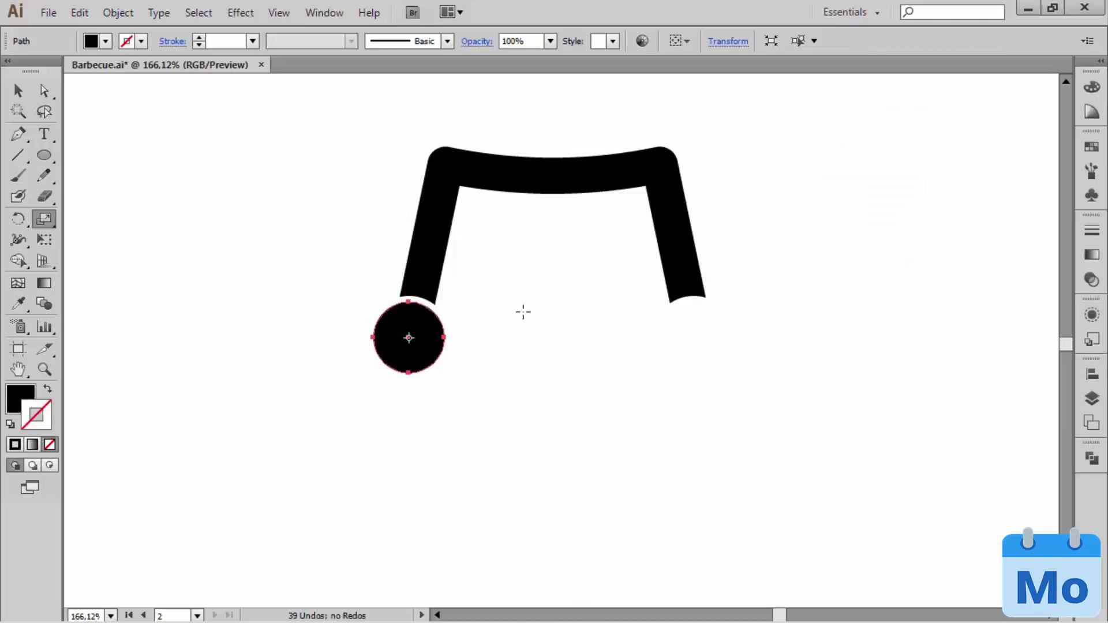
# - Create a concentric copy of the left wheel circle scaled uniformly to 50%
pyautogui.press('Return')
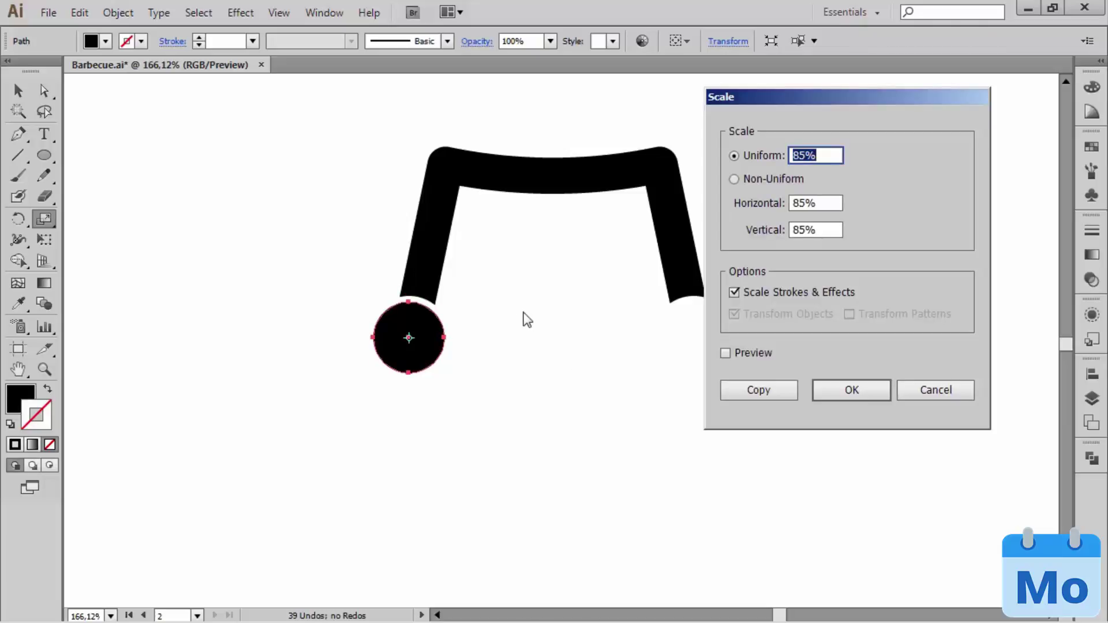
pyautogui.click(752, 352)
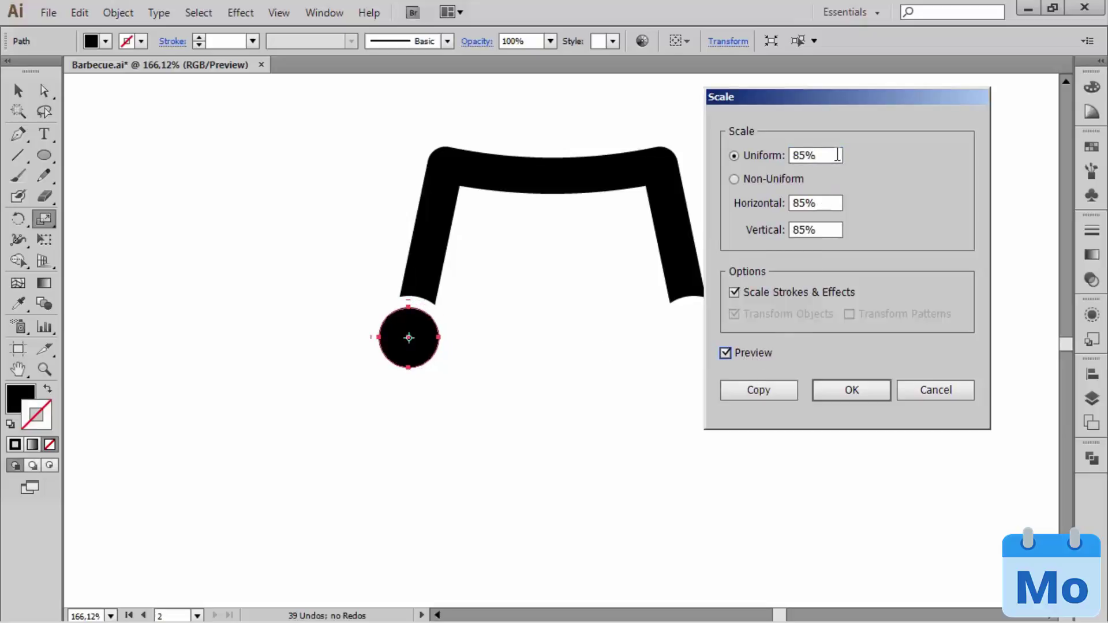
pyautogui.moveTo(837, 155); pyautogui.dragTo(633, 135)
pyautogui.hotkey('shift', 'Down')
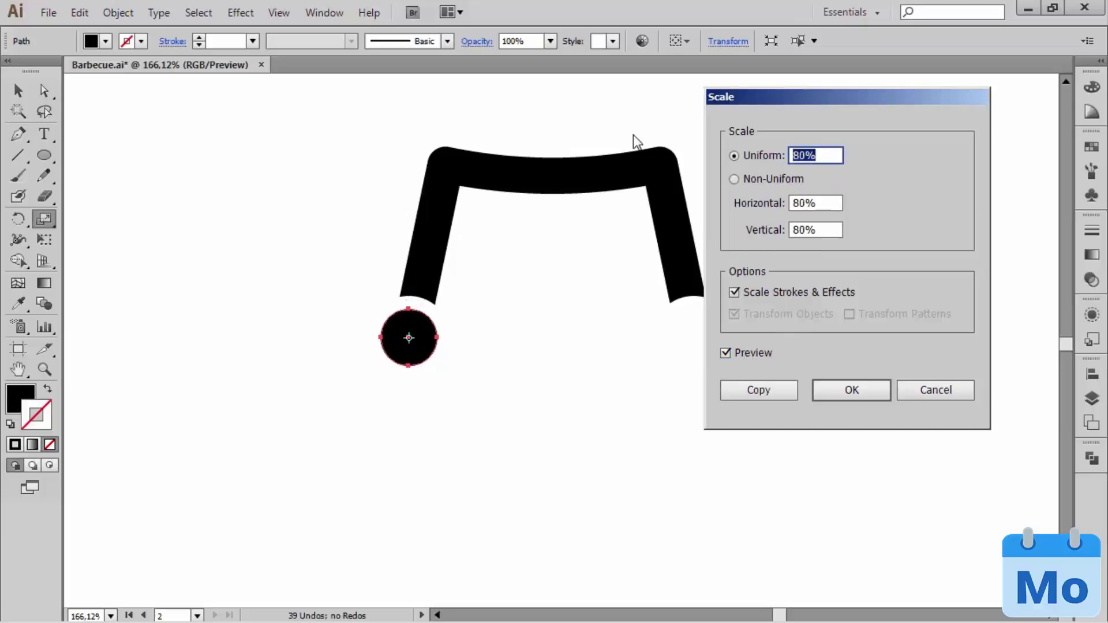
pyautogui.hotkey('shift', 'Down')
pyautogui.hotkey('shift', 'Down')
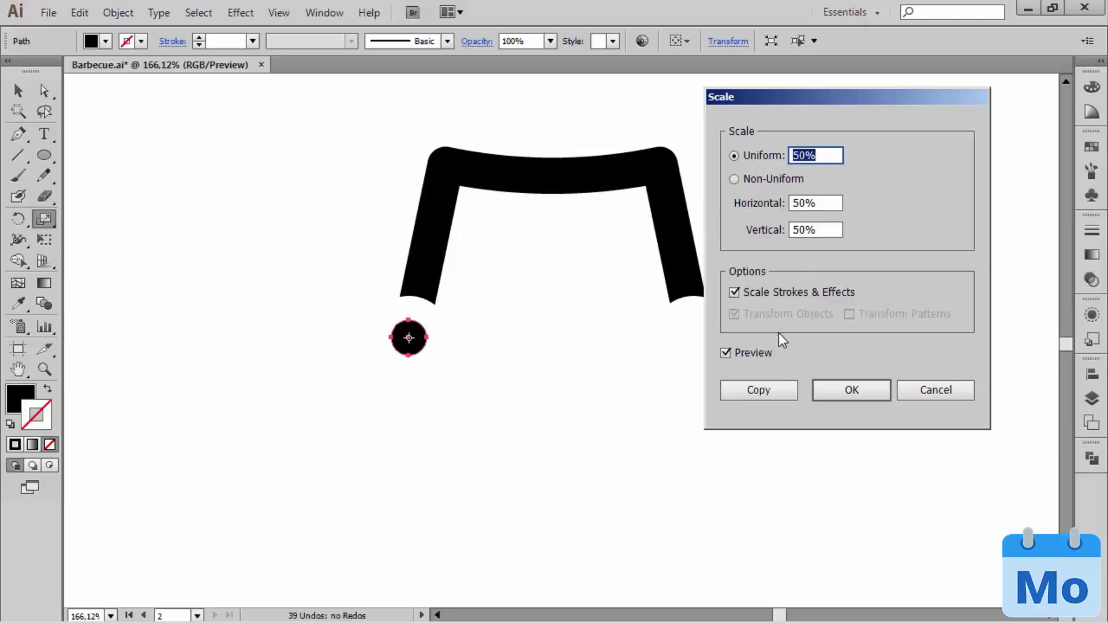
pyautogui.click(777, 389)
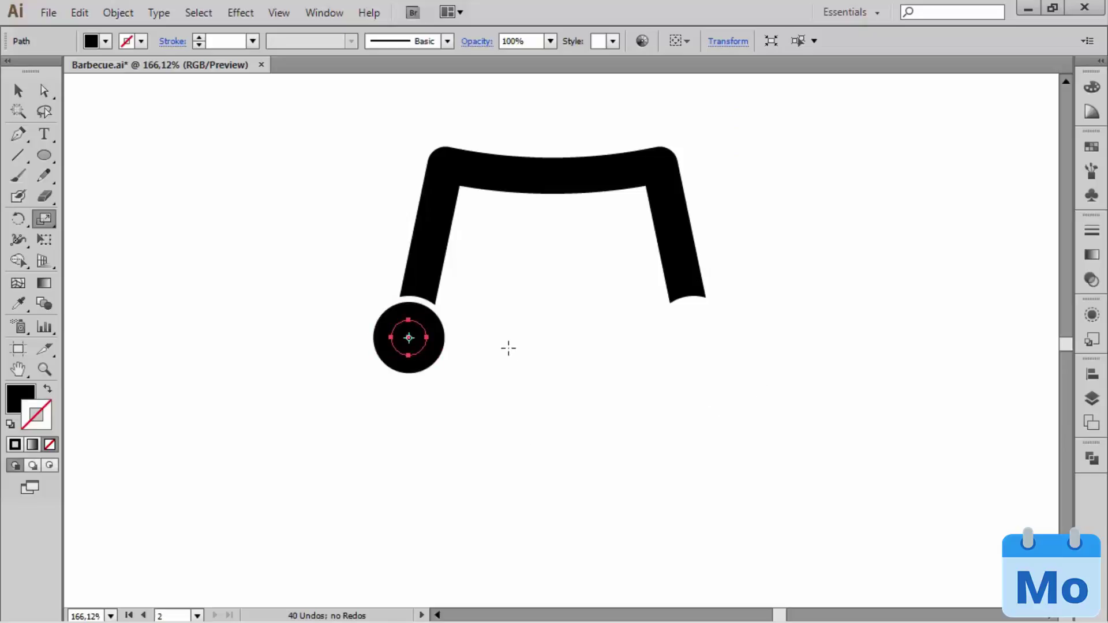
# - Subtract the inner circle from the left wheel circle to form a ring
pyautogui.keyDown('ctrl'); pyautogui.keyDown('shift'); pyautogui.click(443, 338); pyautogui.keyUp('shift'); pyautogui.keyUp('ctrl')
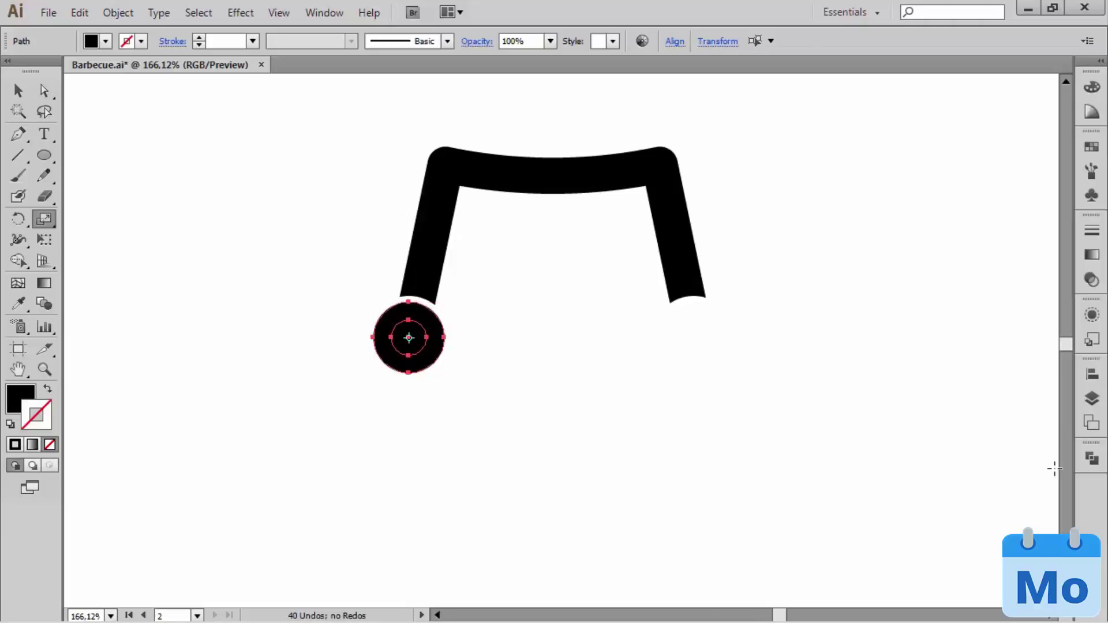
pyautogui.click(1090, 459)
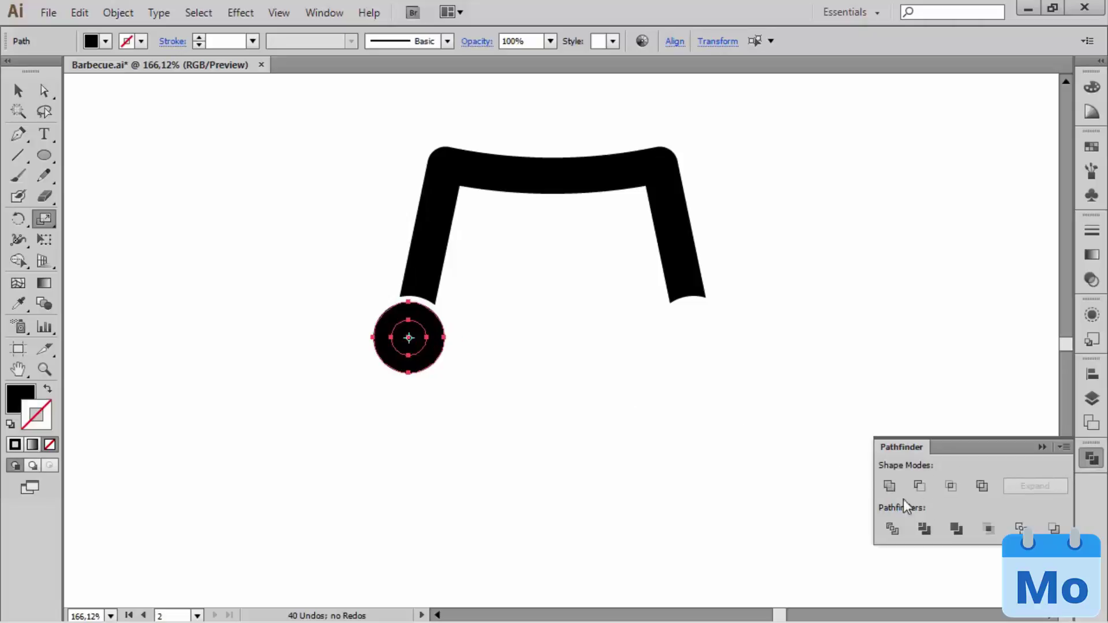
pyautogui.click(917, 487)
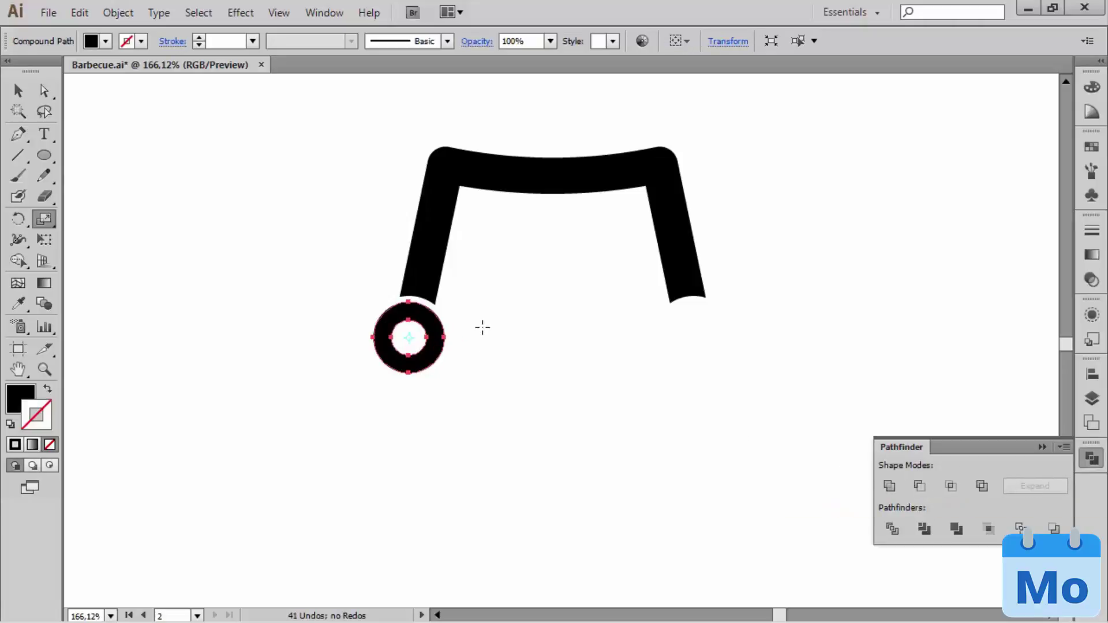
# - Paste the inner circle back in front and scale it uniformly to 50% as the wheel's hub
pyautogui.press('v')
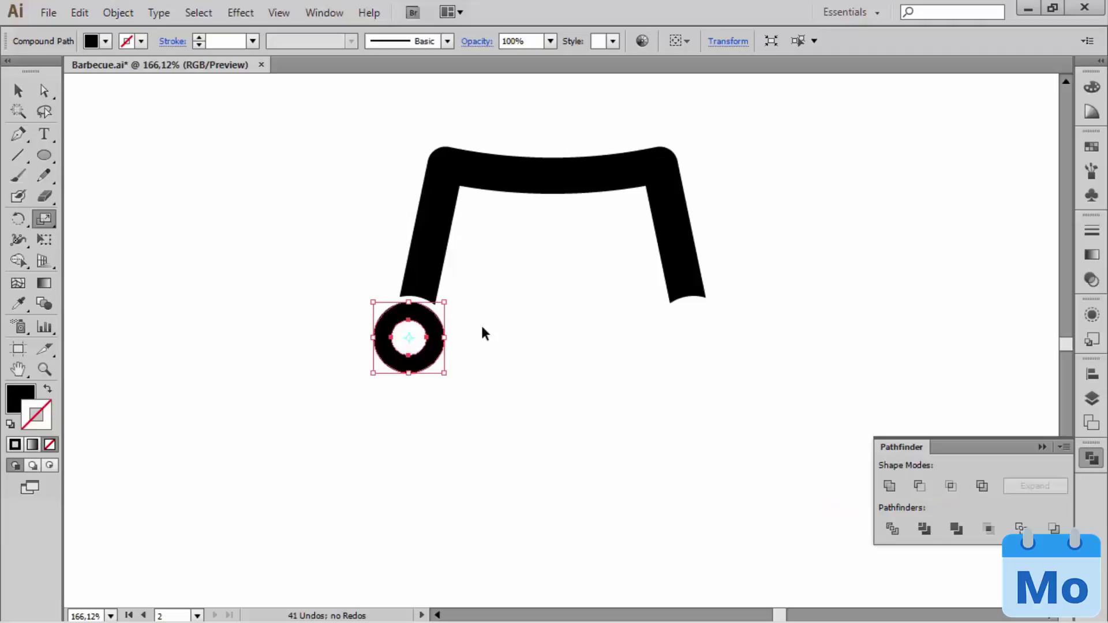
pyautogui.hotkey('ctrl', 'alt', 'shift', '8')
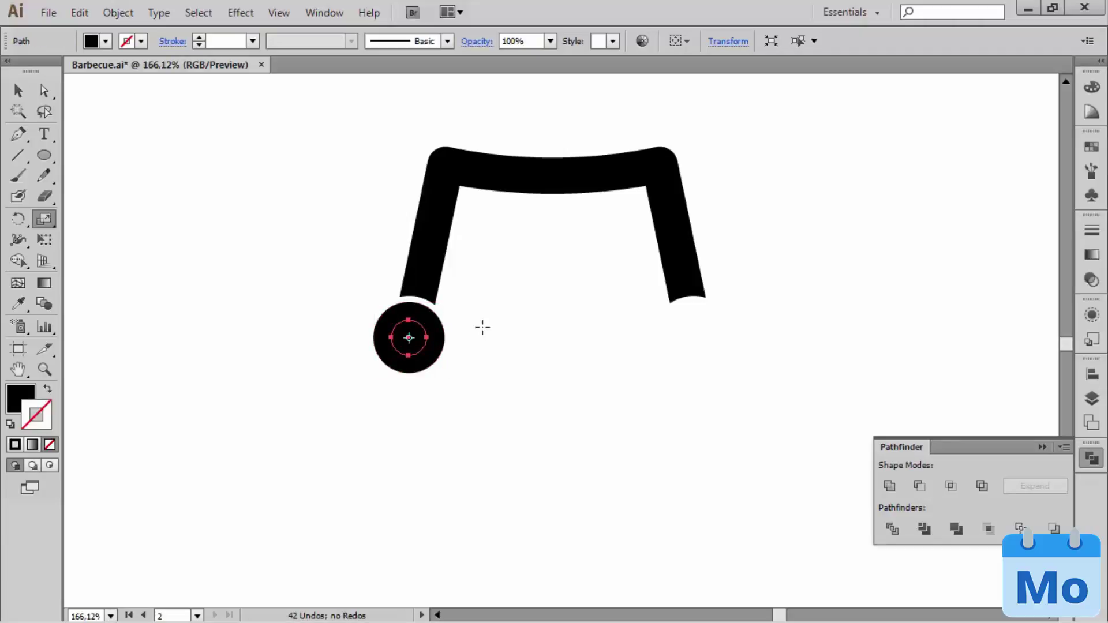
pyautogui.press('Return')
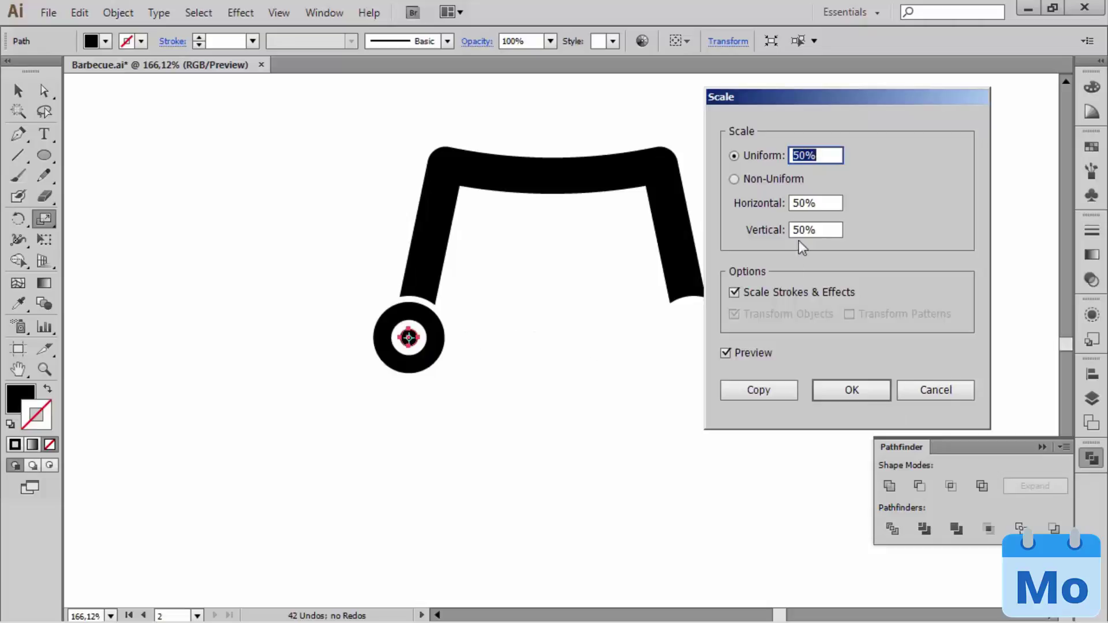
pyautogui.moveTo(857, 100); pyautogui.dragTo(798, 82)
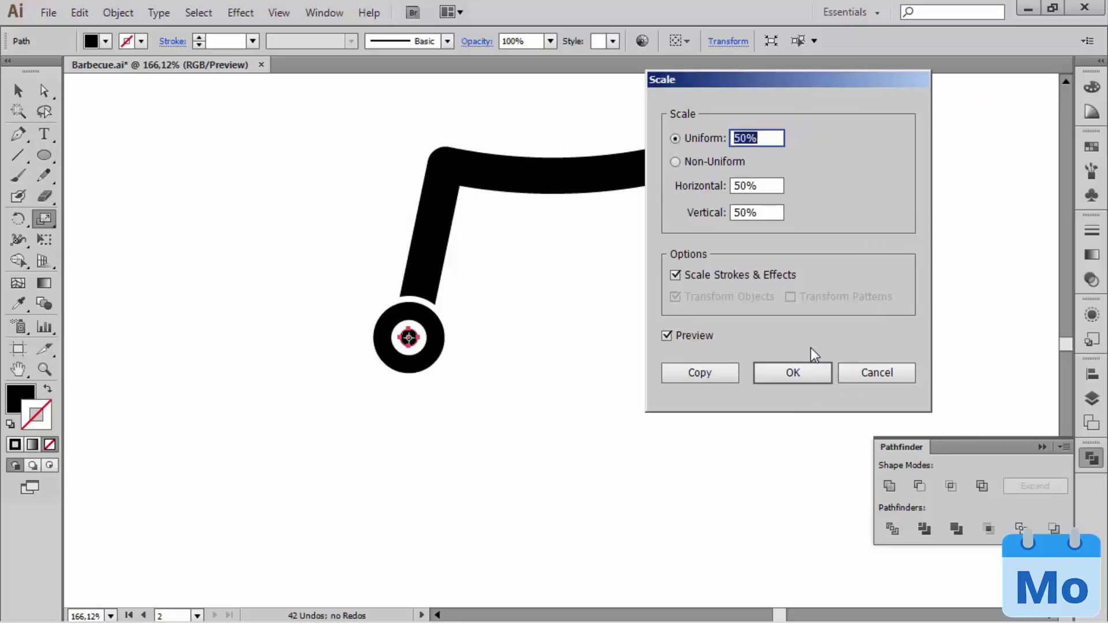
pyautogui.click(812, 369)
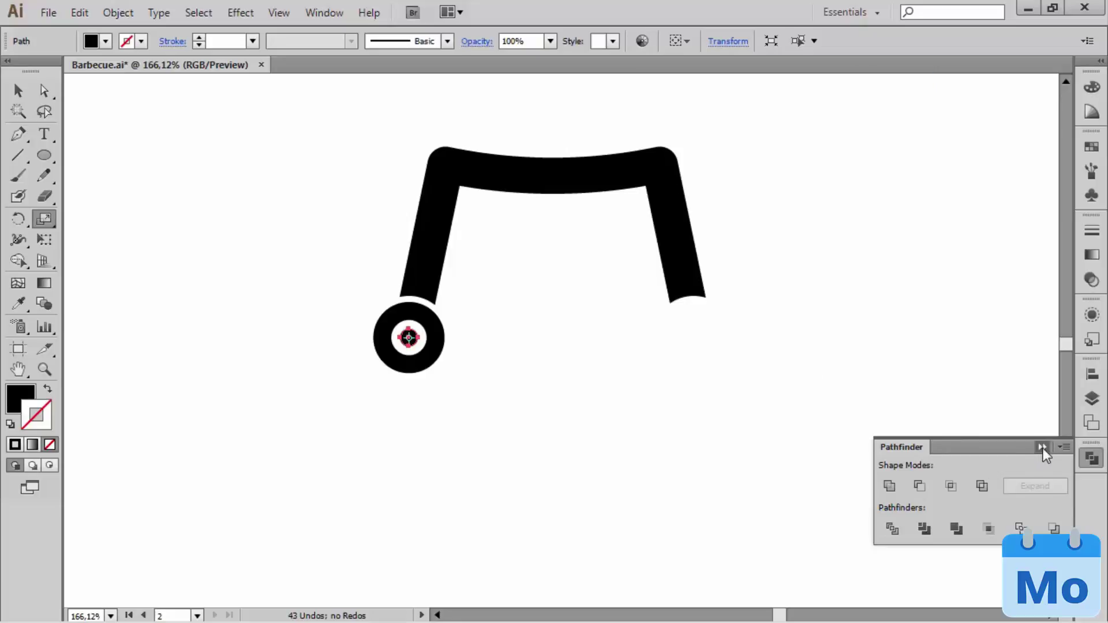
pyautogui.click(1043, 448)
pyautogui.click(569, 388)
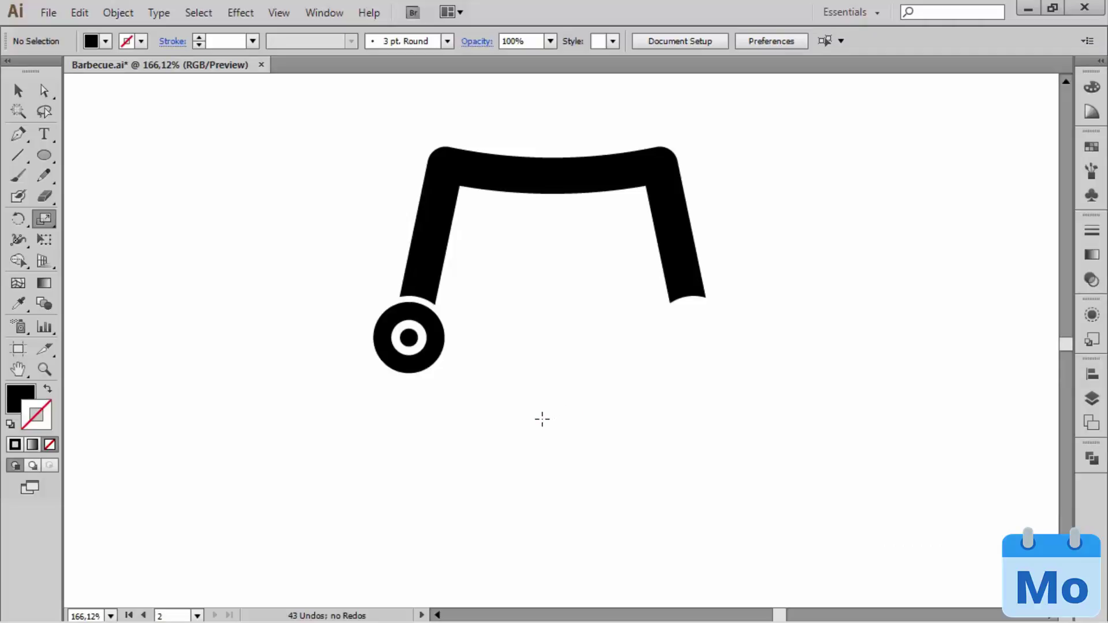
# - Copy the complete left wheel straight across to the right leg's end and group the two wheels
pyautogui.moveTo(467, 394); pyautogui.dragTo(343, 329)
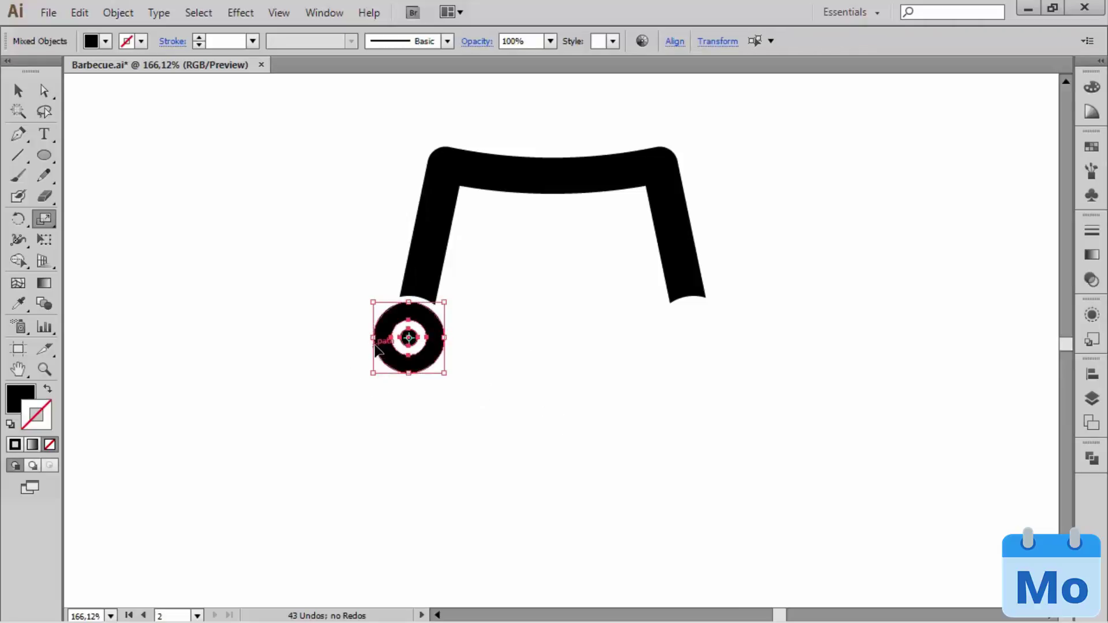
pyautogui.moveTo(385, 402); pyautogui.dragTo(665, 403)
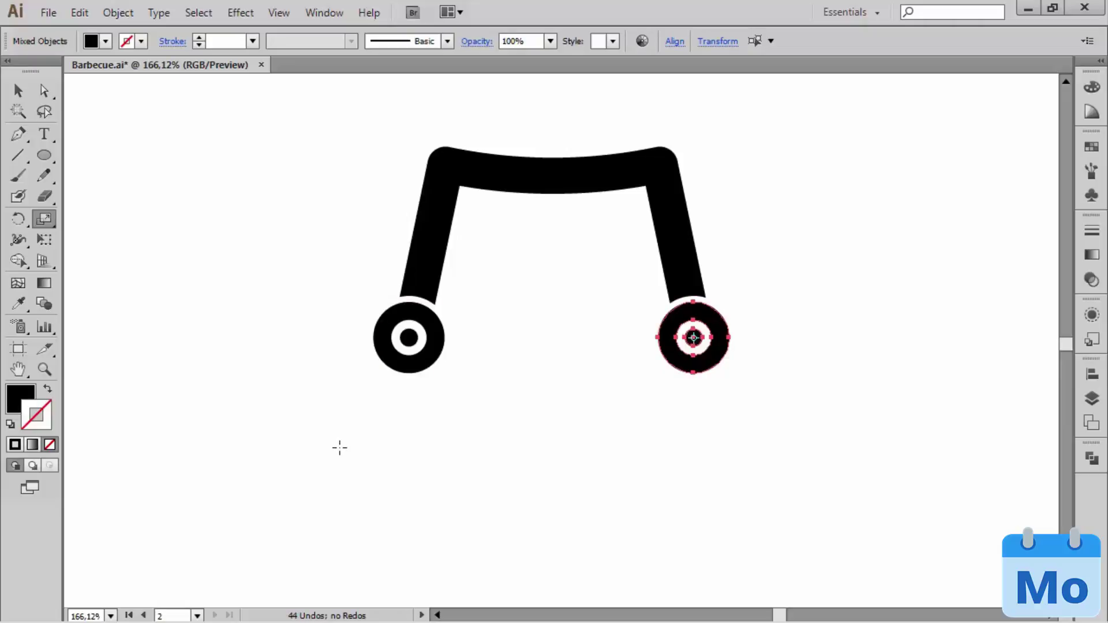
pyautogui.moveTo(326, 205); pyautogui.dragTo(341, 254)
pyautogui.moveTo(846, 517); pyautogui.dragTo(356, 375)
pyautogui.hotkey('ctrl', 'g')
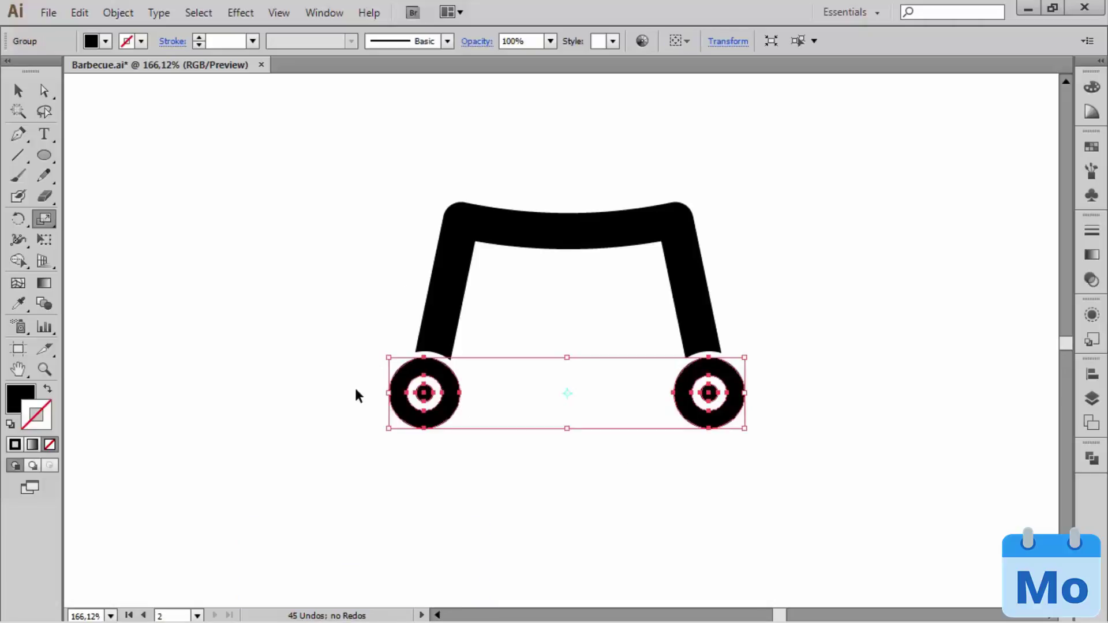
pyautogui.hotkey('ctrl', '0')
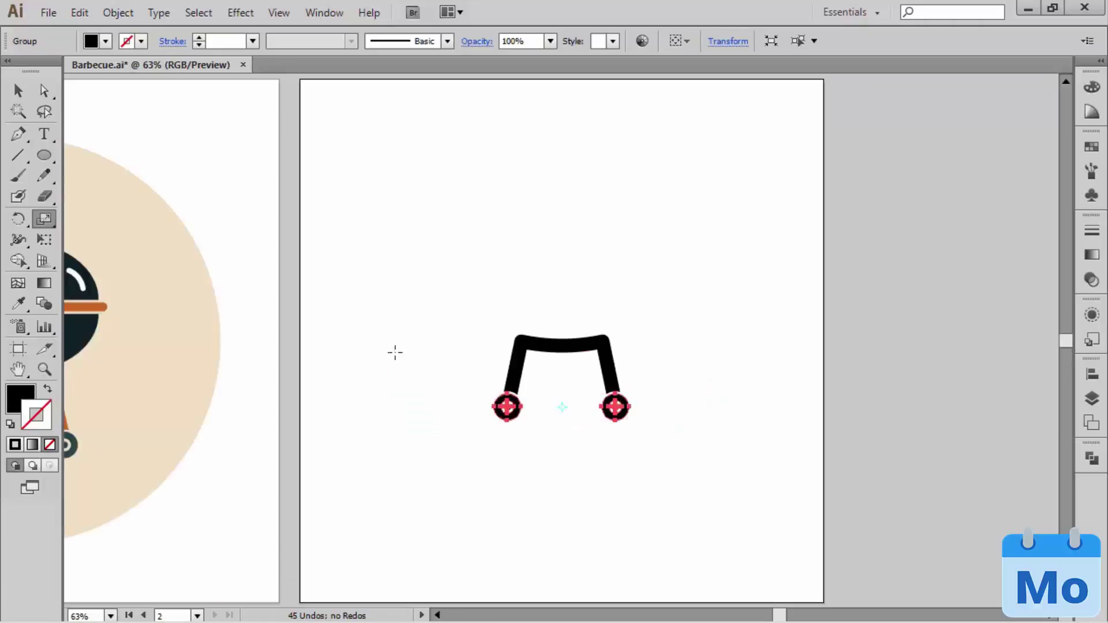
pyautogui.keyDown('ctrl'); pyautogui.click(466, 244); pyautogui.keyUp('ctrl')
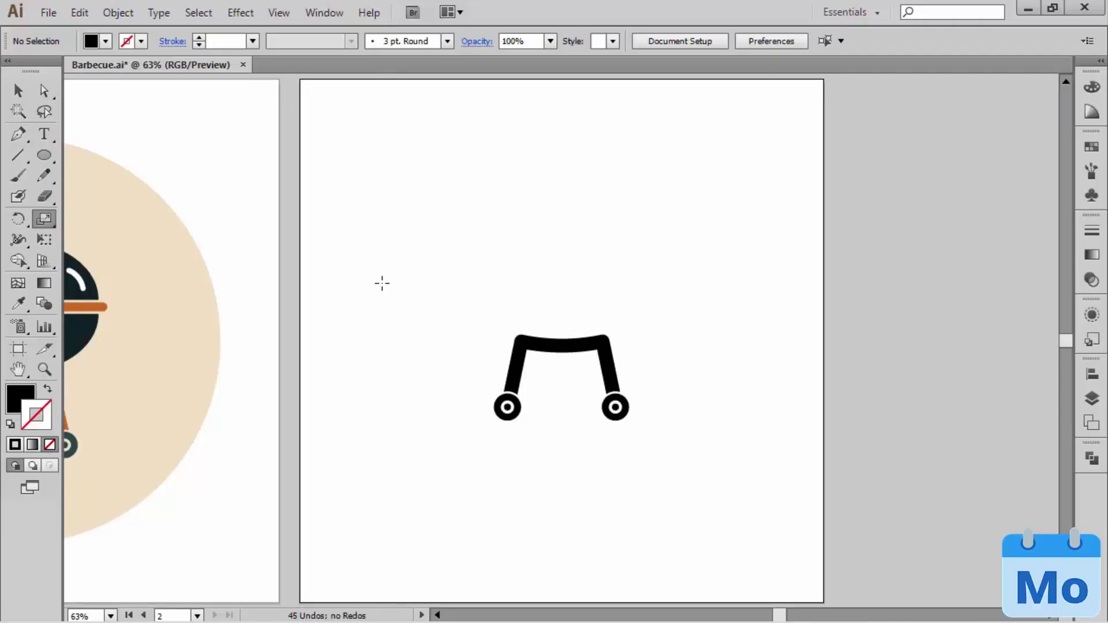
# - Examine the crossbar between the legs of the finished barbecue on the reference artboard
pyautogui.moveTo(329, 309); pyautogui.dragTo(458, 298)
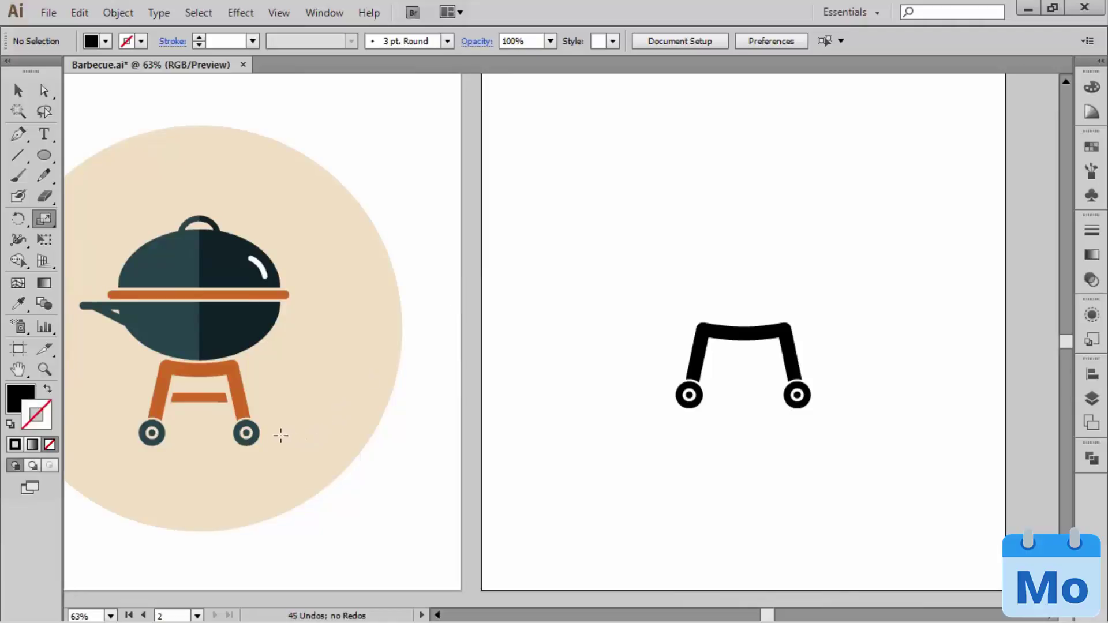
pyautogui.moveTo(281, 436); pyautogui.dragTo(139, 365)
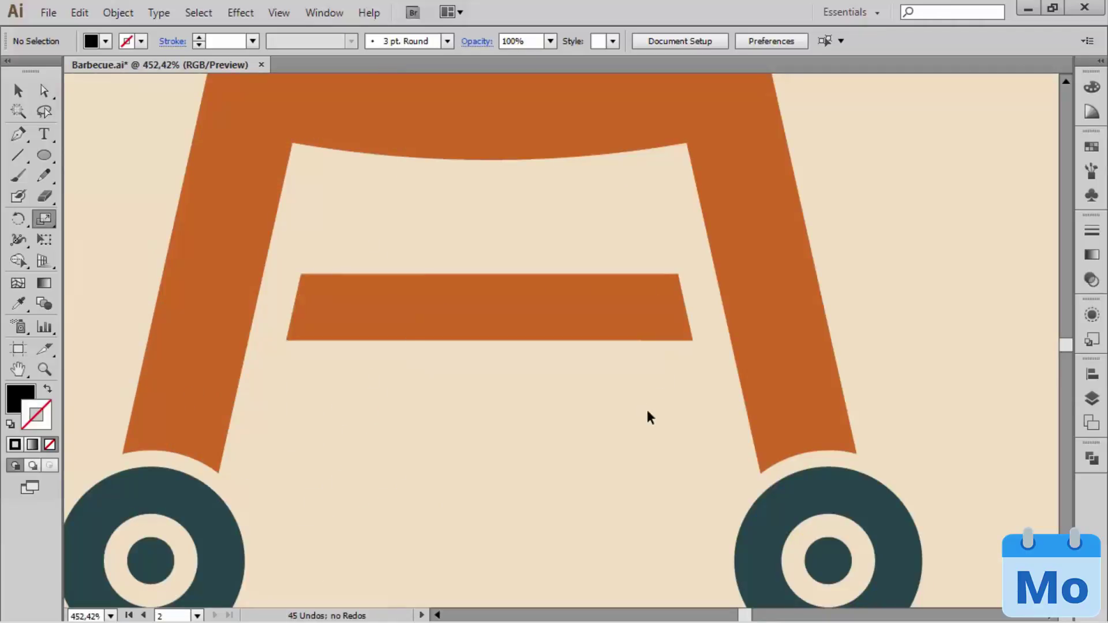
pyautogui.hotkey('ctrl', '0')
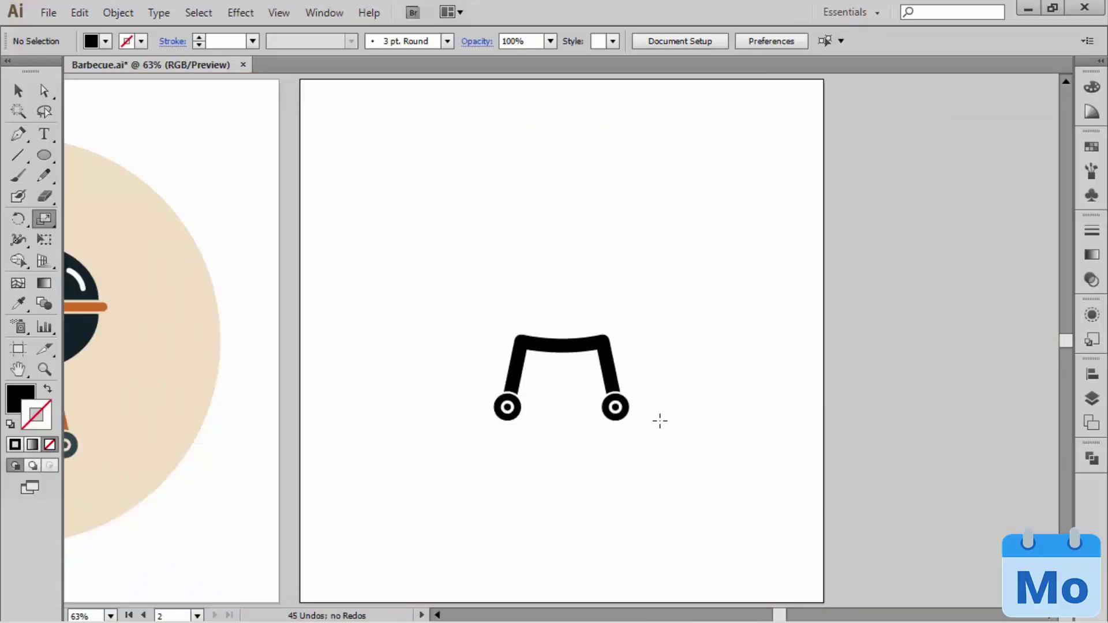
# - Copy the inner edge segment of the left leg and paste it in front
pyautogui.moveTo(743, 486); pyautogui.dragTo(378, 148)
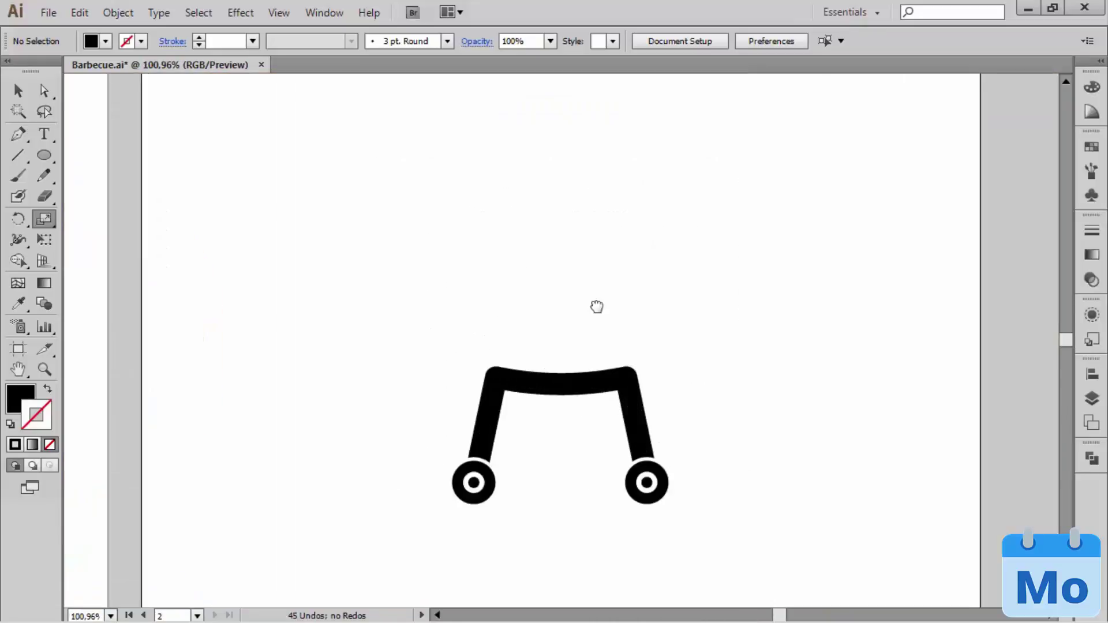
pyautogui.moveTo(597, 307); pyautogui.dragTo(588, 186)
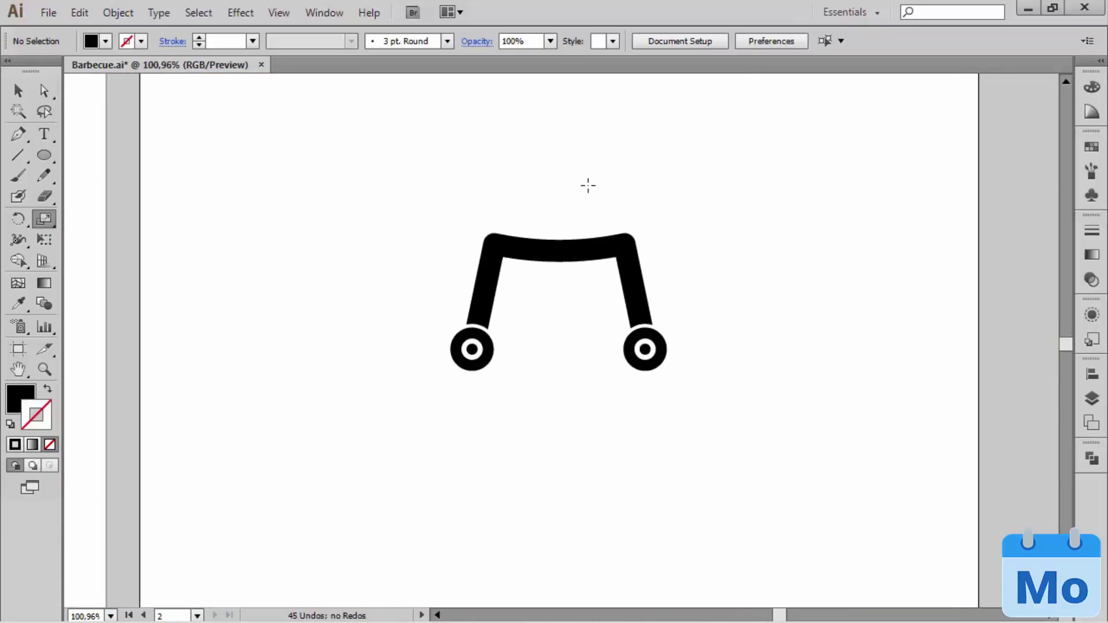
pyautogui.click(46, 89)
pyautogui.moveTo(512, 313); pyautogui.dragTo(487, 295)
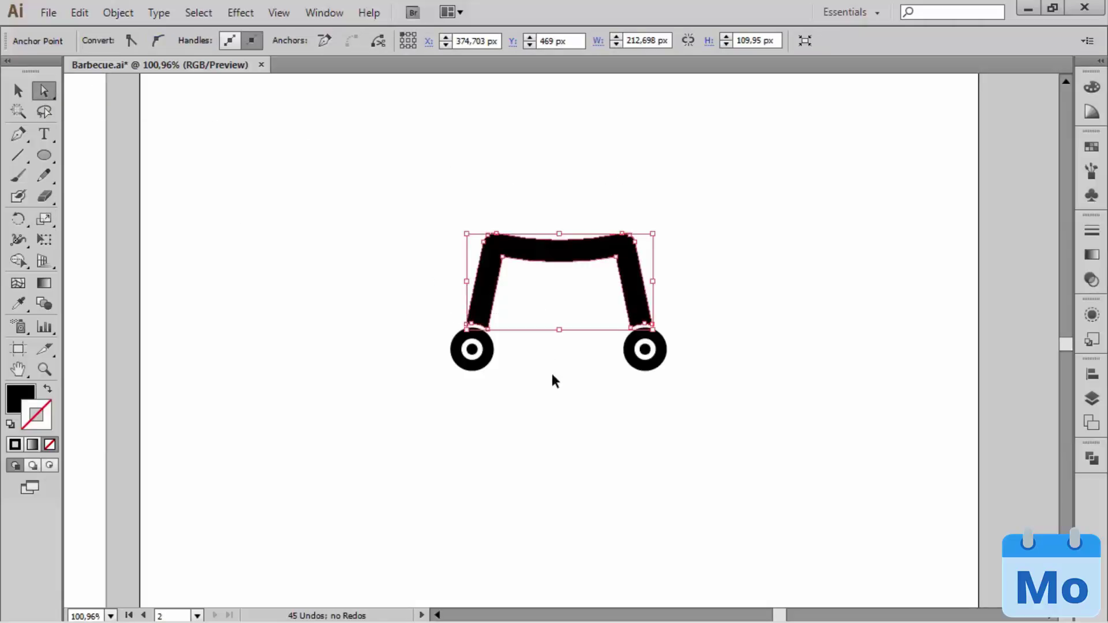
pyautogui.hotkey('ctrl', 'c')
pyautogui.hotkey('ctrl', 'f')
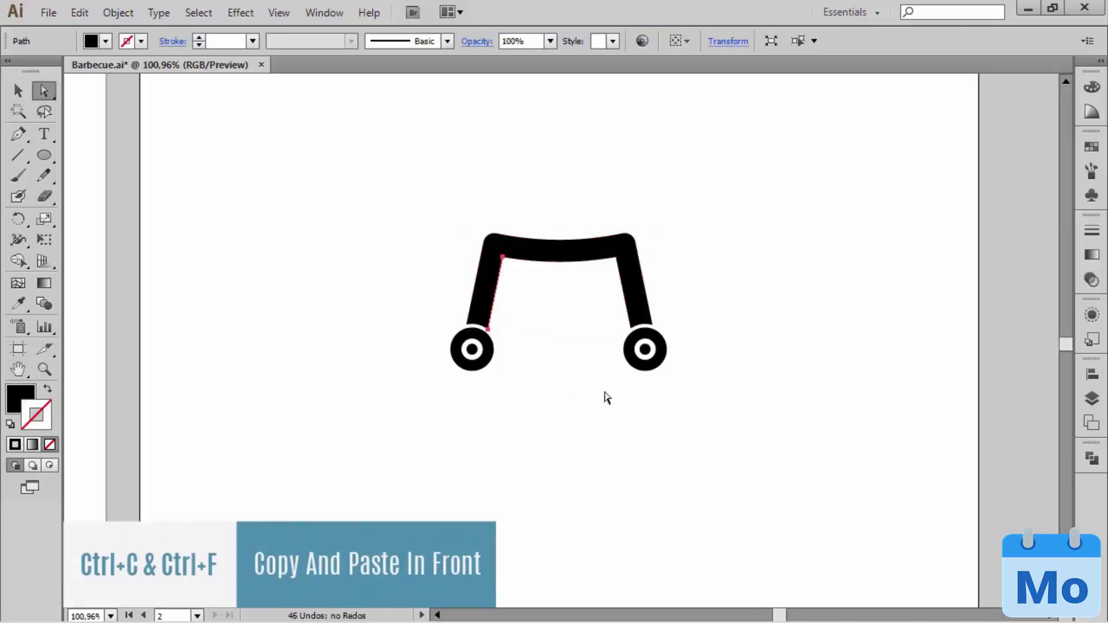
# - Scale the pasted edge segment uniformly to 20% and shift it inward, clear of the left leg
pyautogui.moveTo(758, 433)
pyautogui.mouseDown()
pyautogui.moveTo(492, 191)
pyautogui.moveTo(406, 153)
pyautogui.moveTo(508, 161)
pyautogui.mouseUp()
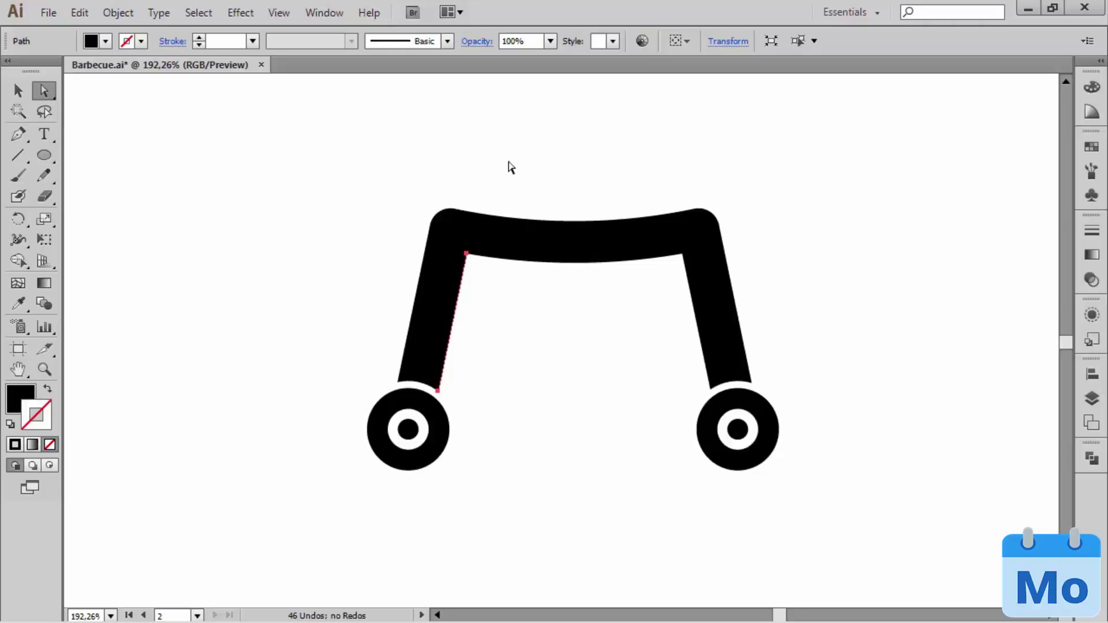
pyautogui.press('s')
pyautogui.press('Return')
pyautogui.hotkey('shift', 'Down')
pyautogui.hotkey('shift', 'Down')
pyautogui.hotkey('shift', 'Down')
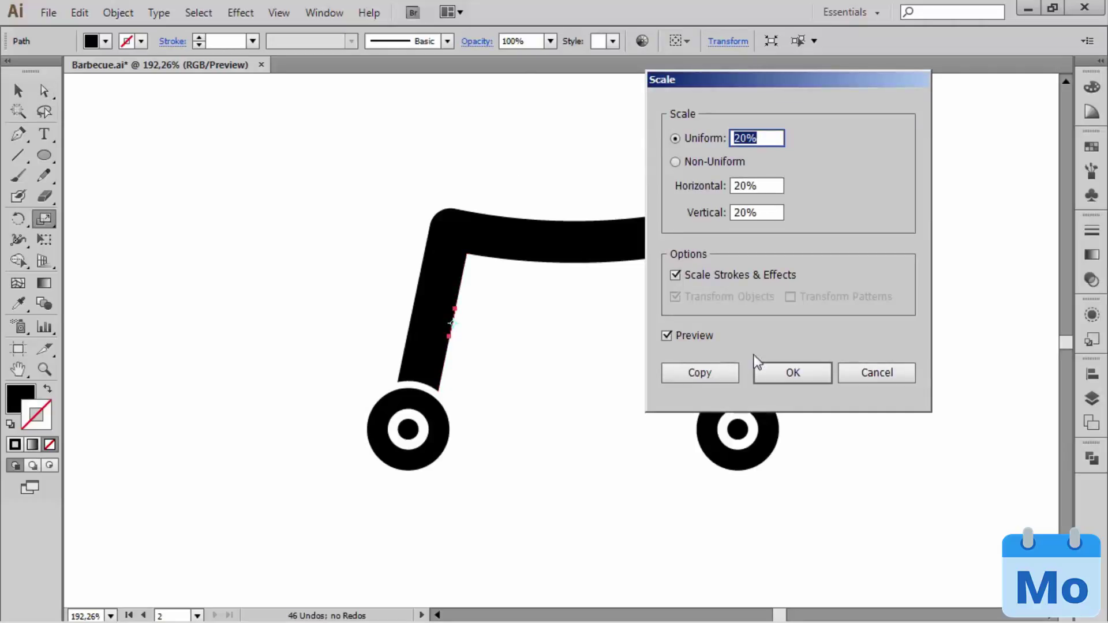
pyautogui.click(791, 372)
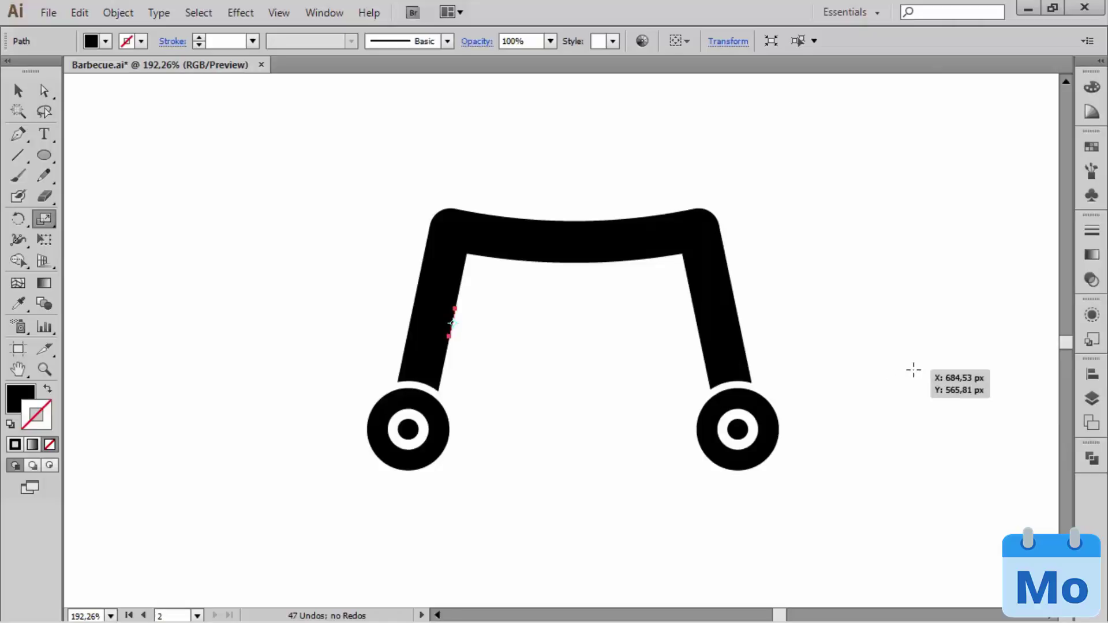
pyautogui.hotkey('shift', 'Right')
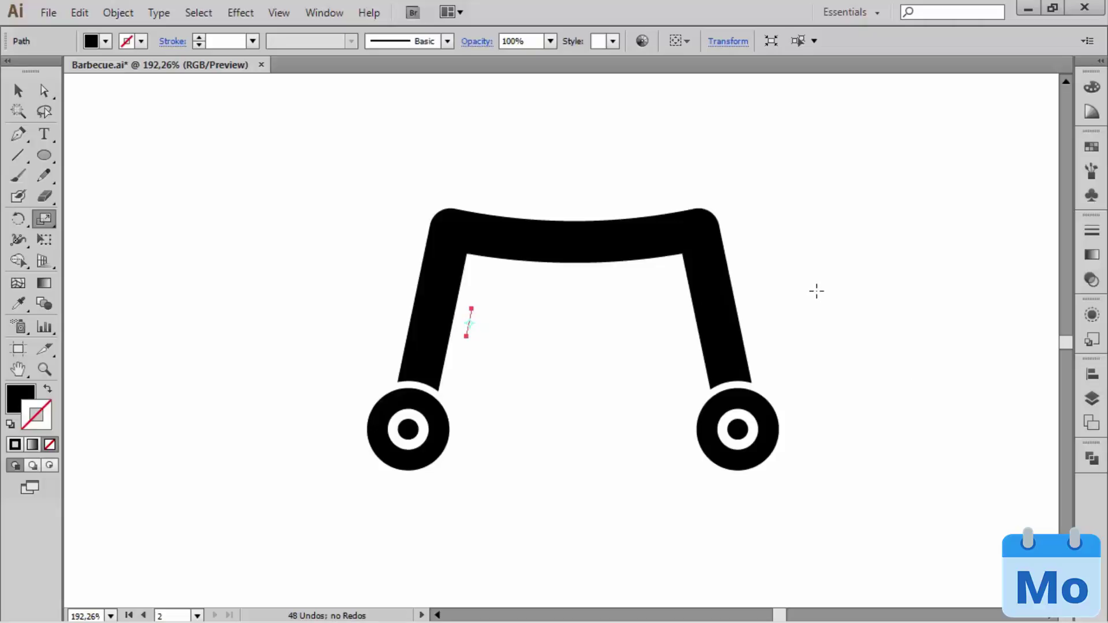
# - Reflect the short segment across the vertical axis as a copy
pyautogui.press('o')
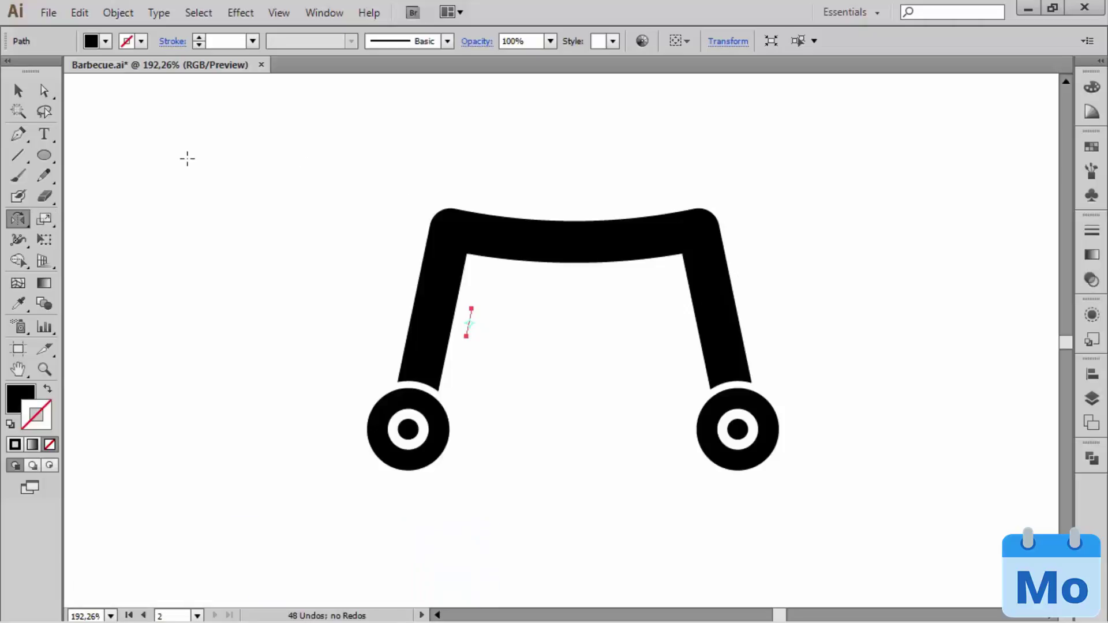
pyautogui.press('Return')
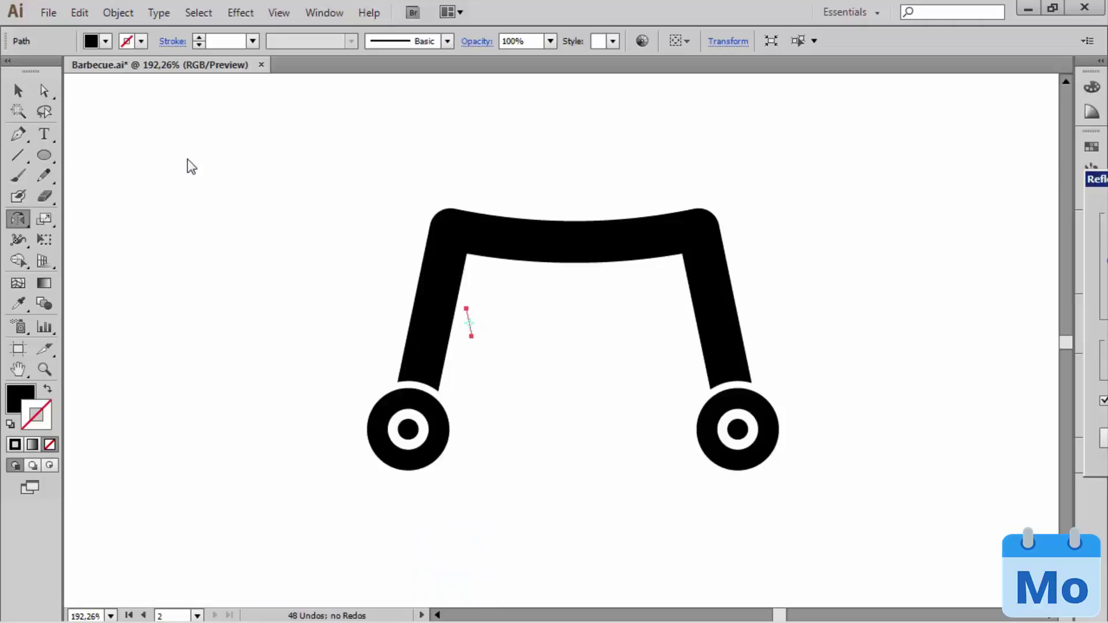
pyautogui.moveTo(1102, 181); pyautogui.dragTo(732, 102)
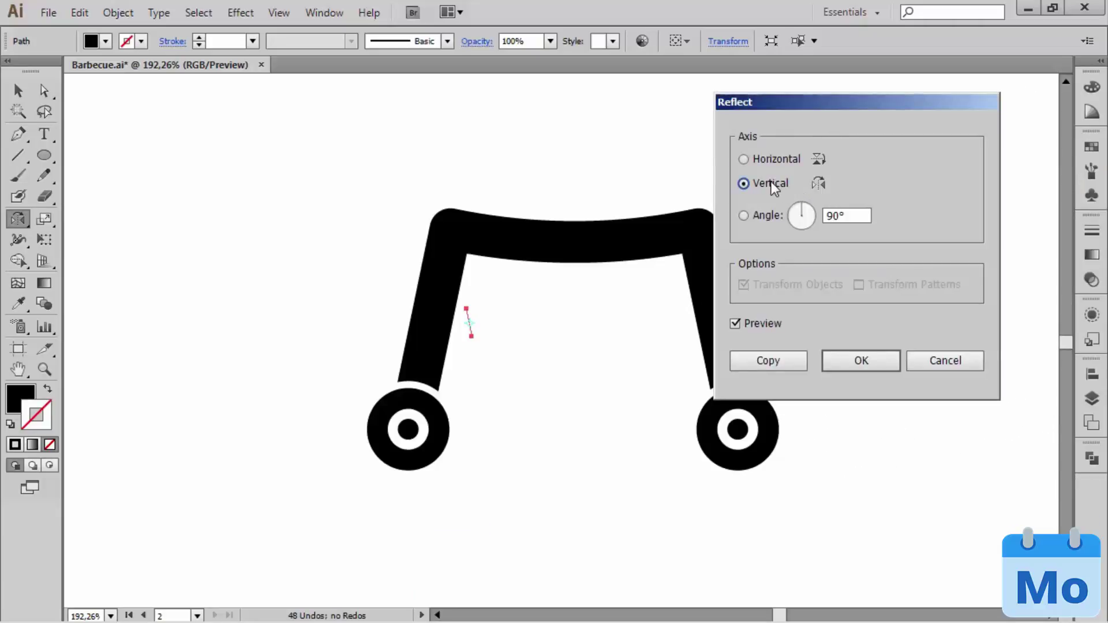
pyautogui.click(782, 361)
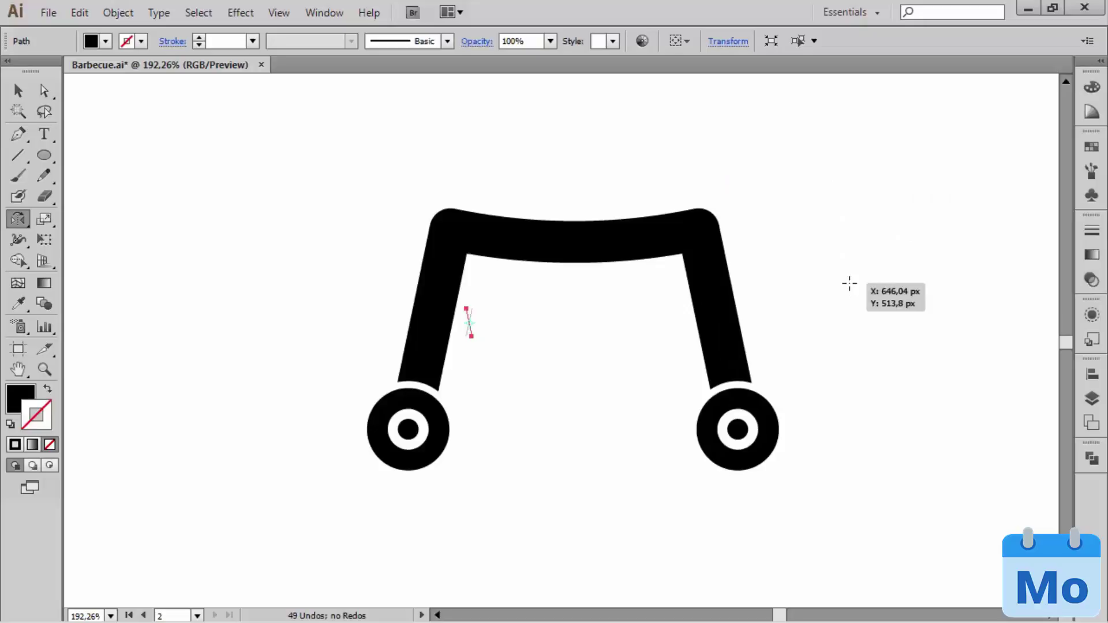
# - Move the mirrored segment horizontally until it sits just inside the right leg, matching the left segment's gap
pyautogui.press('Right')
pyautogui.press('Right')
pyautogui.press('Right')
pyautogui.press('Right')
pyautogui.press('Right')
pyautogui.press('Right')
pyautogui.press('Right')
pyautogui.press('Right')
pyautogui.press('Right')
pyautogui.press('Right')
pyautogui.press('Right')
pyautogui.press('Right')
pyautogui.press('Right')
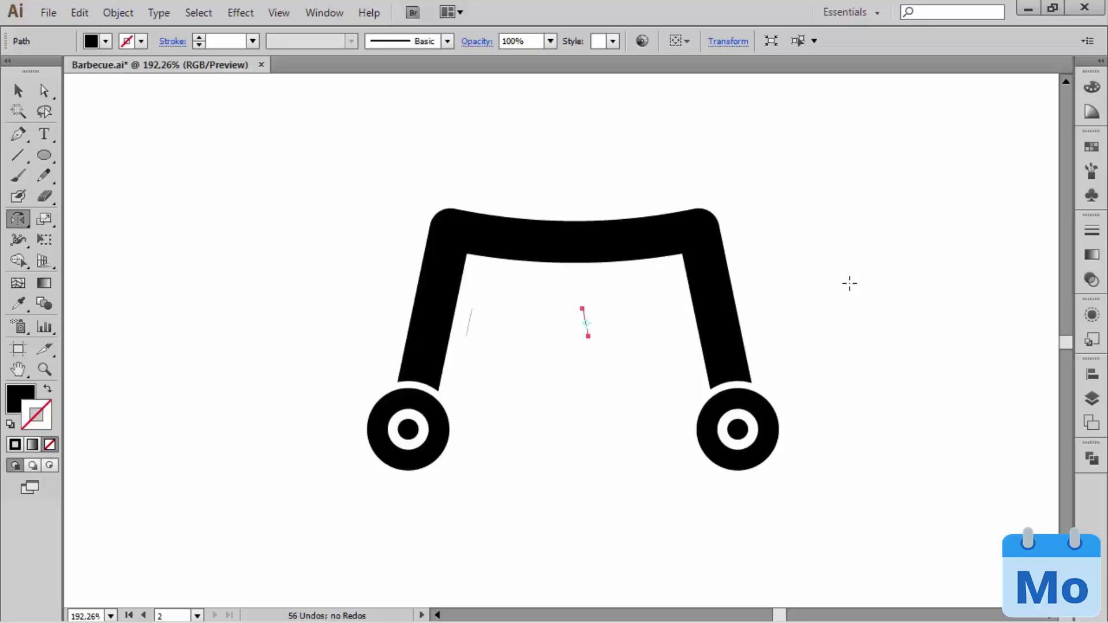
pyautogui.press('Left')
pyautogui.press('Left')
pyautogui.press('Left')
pyautogui.press('Left')
# - Join the two short segments into a filled crossbar between the legs
pyautogui.keyDown('ctrl'); pyautogui.keyDown('shift'); pyautogui.click(471, 325); pyautogui.keyUp('shift'); pyautogui.keyUp('ctrl')
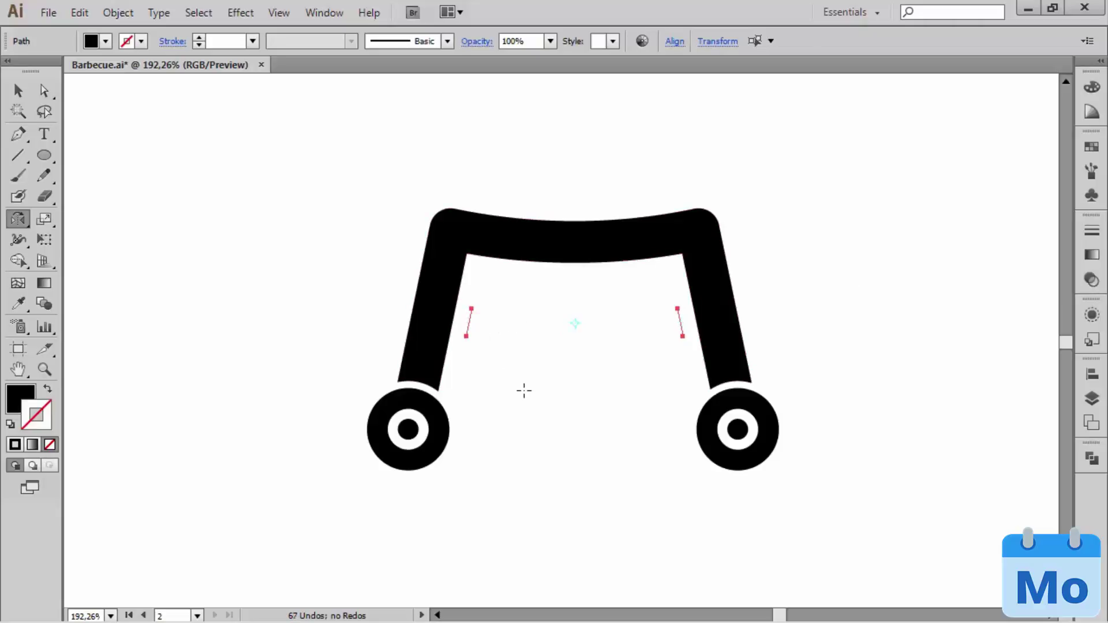
pyautogui.hotkey('ctrl', 'j')
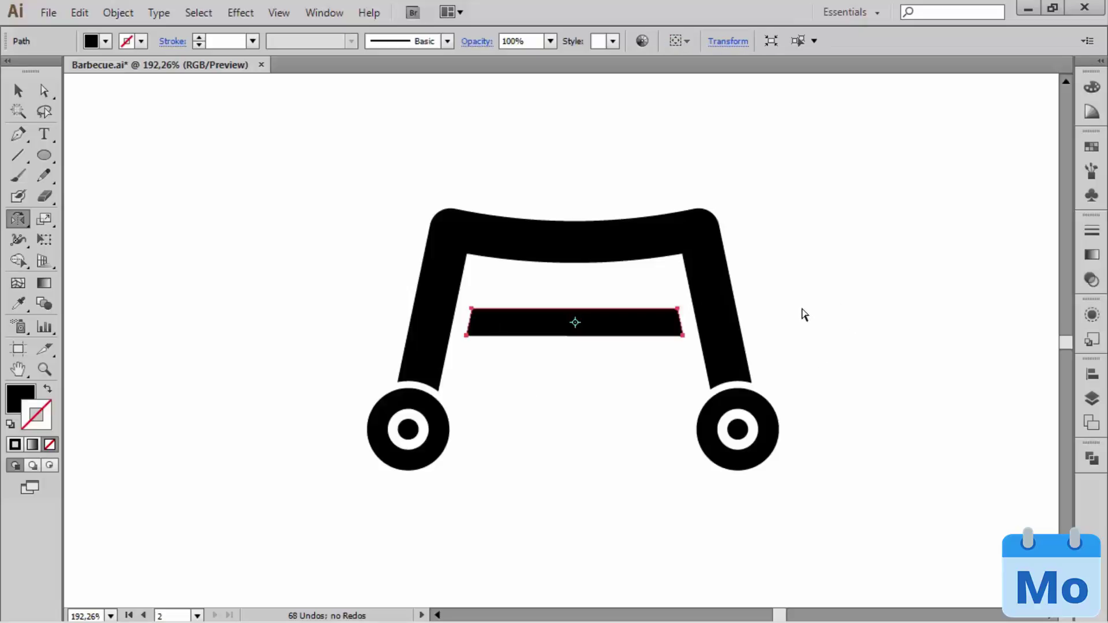
pyautogui.click(797, 321)
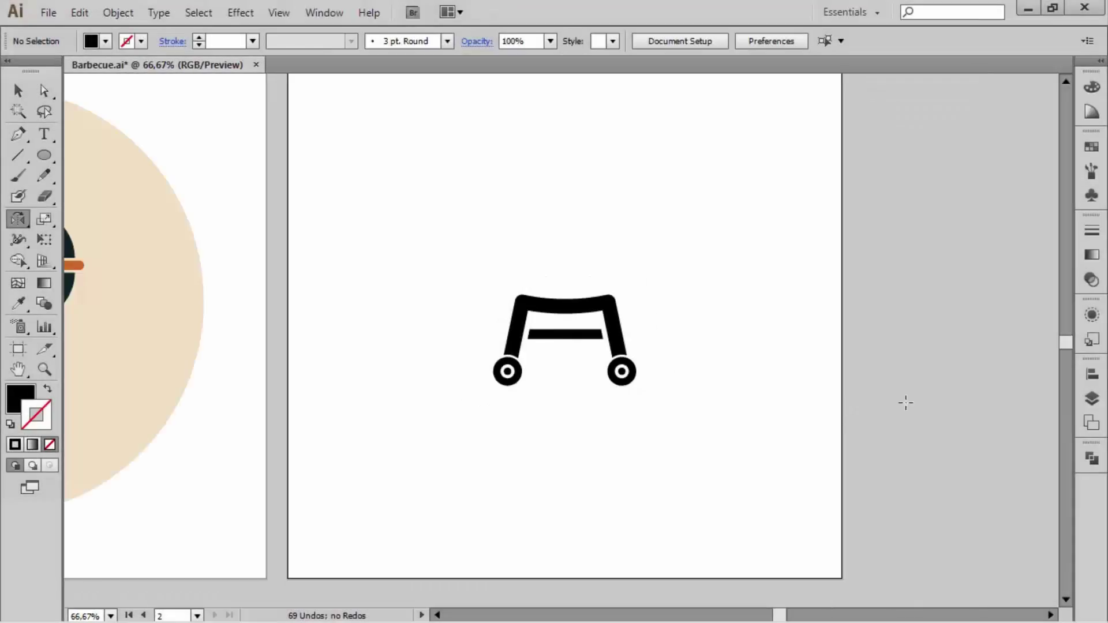
# - Move the legs, crossbar and wheels straight down below the artboard's horizontal centre guide, and hide the guides again
pyautogui.moveTo(633, 132); pyautogui.dragTo(659, 160)
pyautogui.click(17, 91)
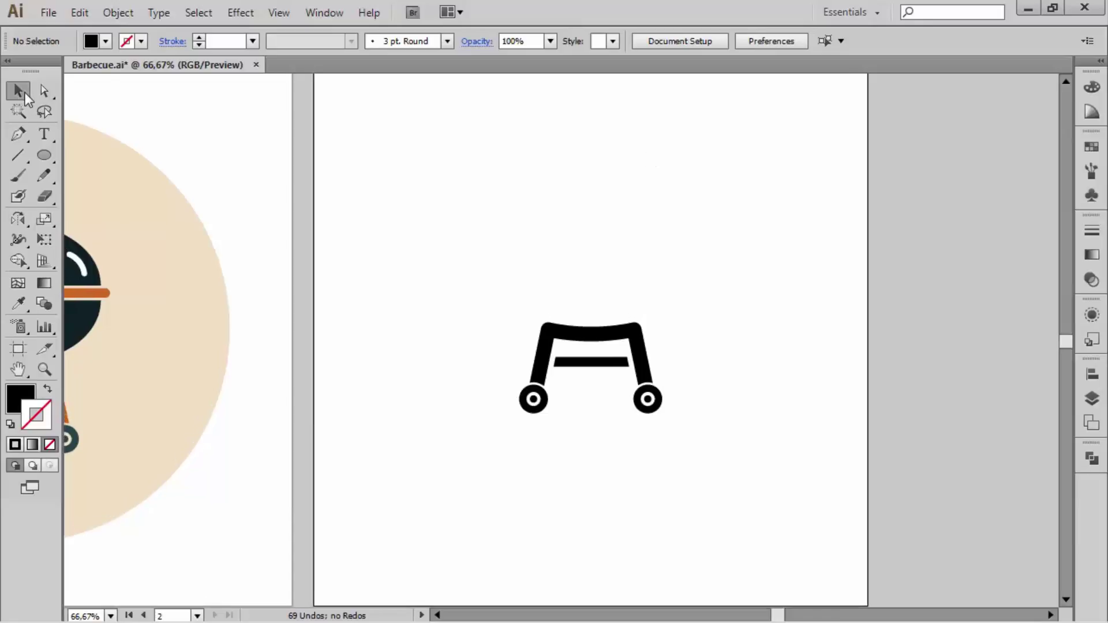
pyautogui.hotkey('ctrl', ';')
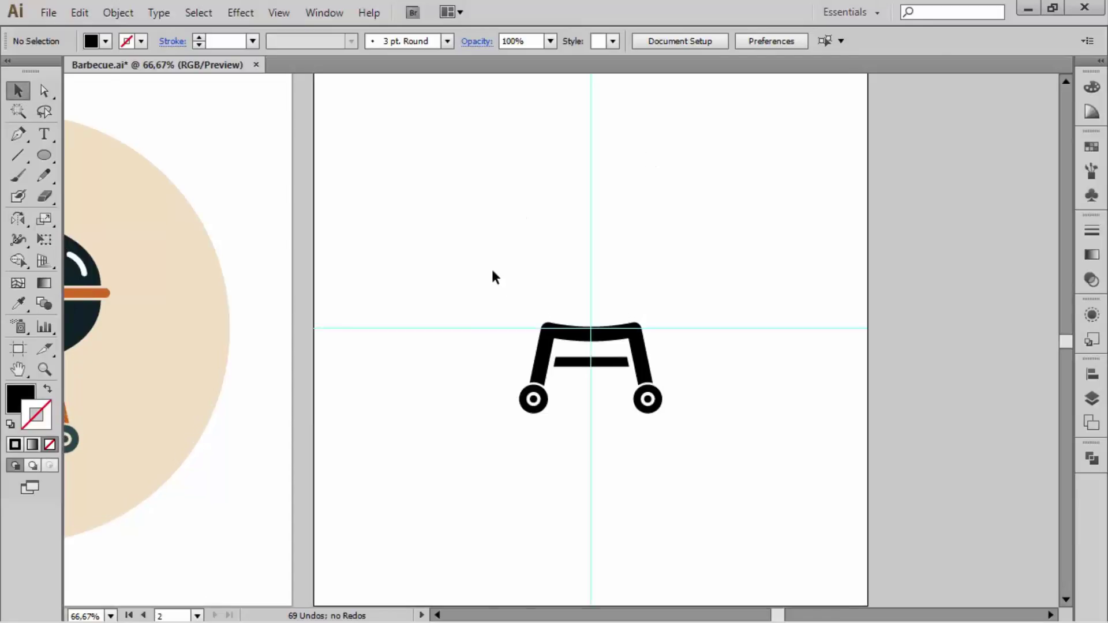
pyautogui.moveTo(492, 271); pyautogui.dragTo(671, 399)
pyautogui.moveTo(641, 351); pyautogui.dragTo(645, 374)
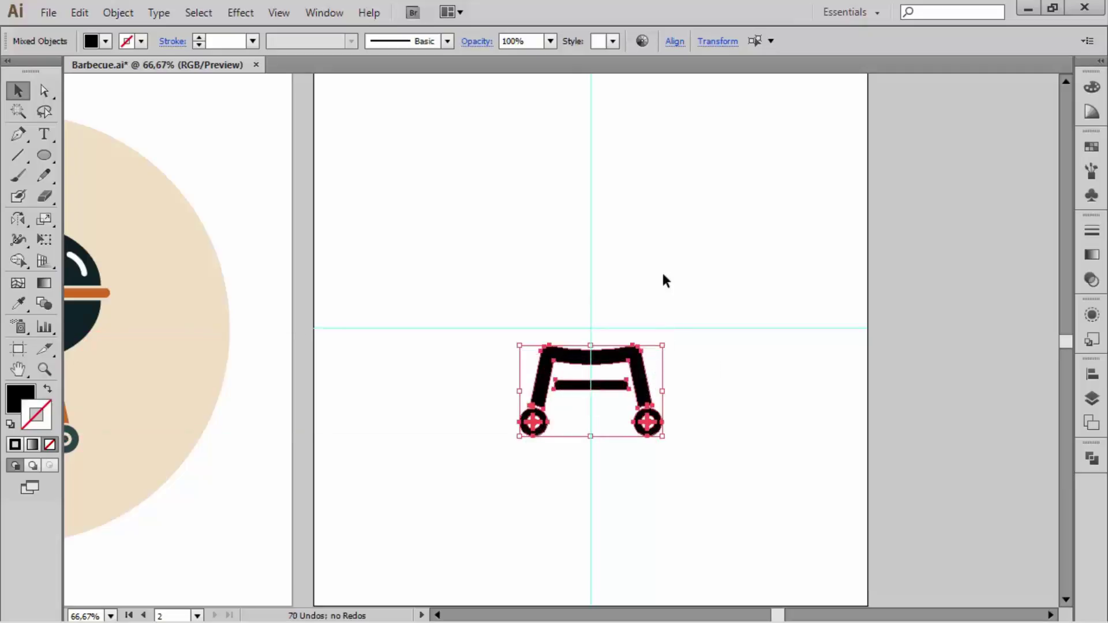
pyautogui.hotkey('ctrl', 'shift', 'b')
pyautogui.hotkey('ctrl', ';')
pyautogui.hotkey('ctrl', 'shift', 'b')
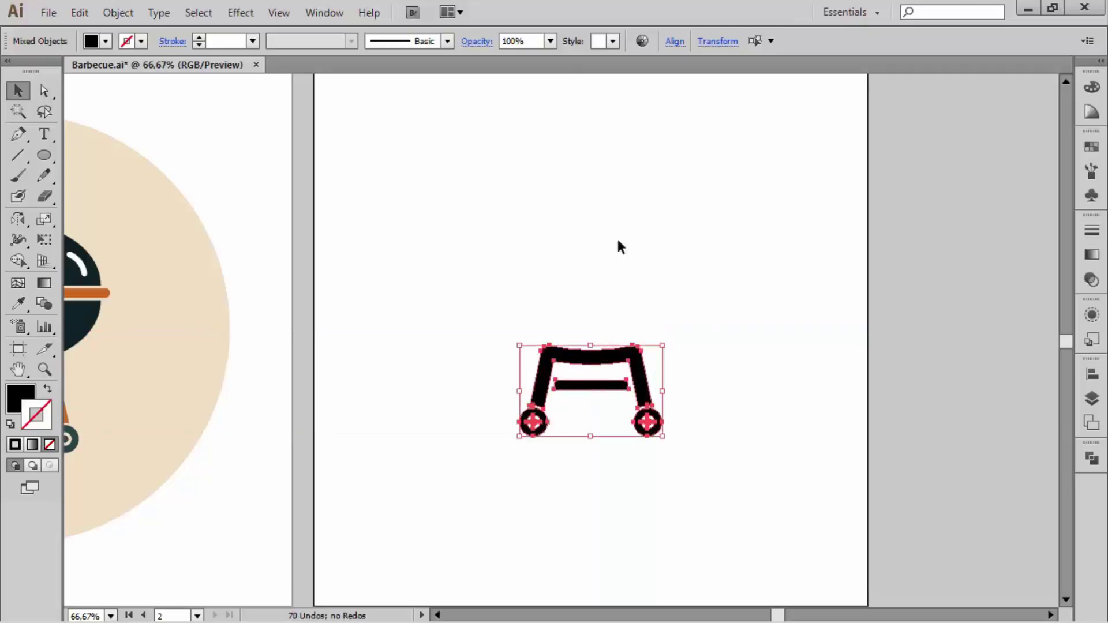
# - Draw a wide black ellipse from its centre, aligned with the crossbar's middle and ending just above the legs
pyautogui.moveTo(289, 212); pyautogui.dragTo(315, 204)
pyautogui.press('l')
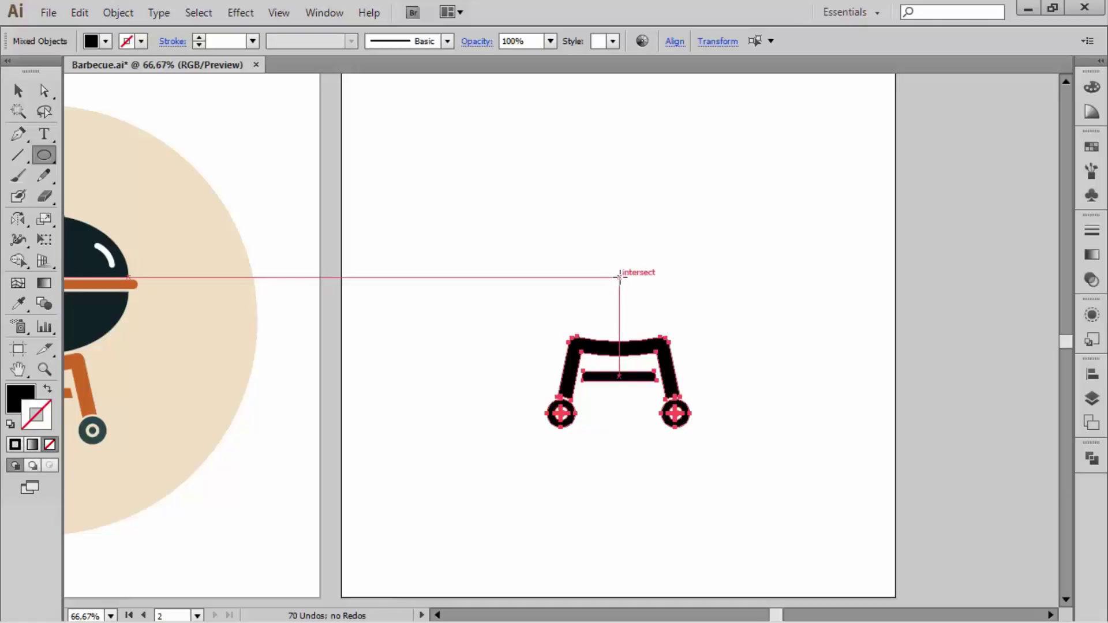
pyautogui.moveTo(619, 277); pyautogui.dragTo(708, 336)
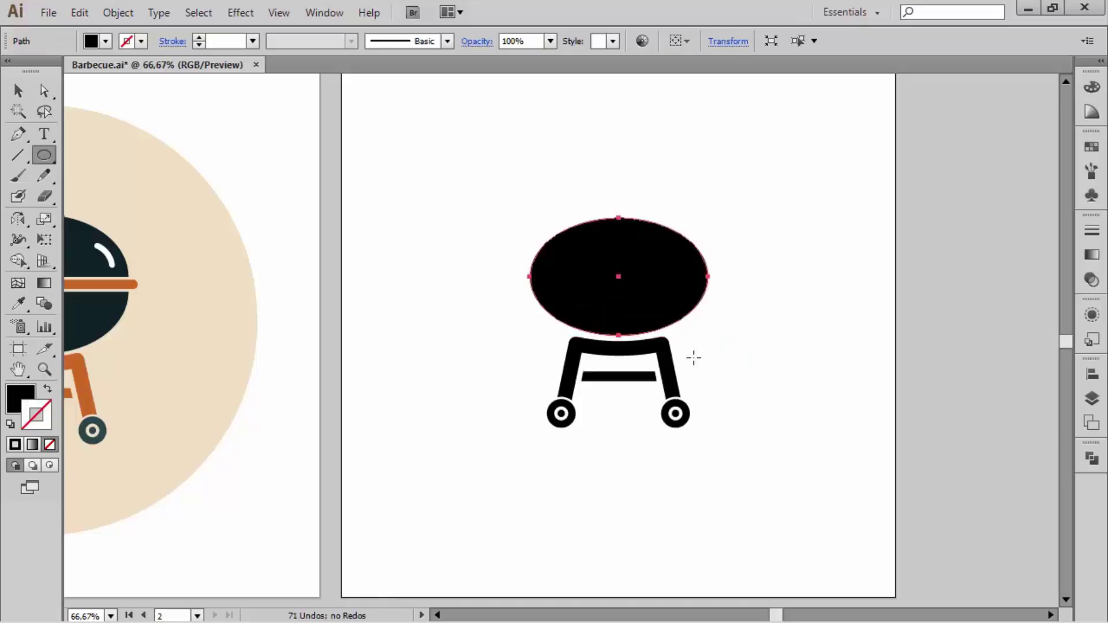
pyautogui.moveTo(648, 285); pyautogui.dragTo(651, 283)
pyautogui.hotkey('ctrl', 'z')
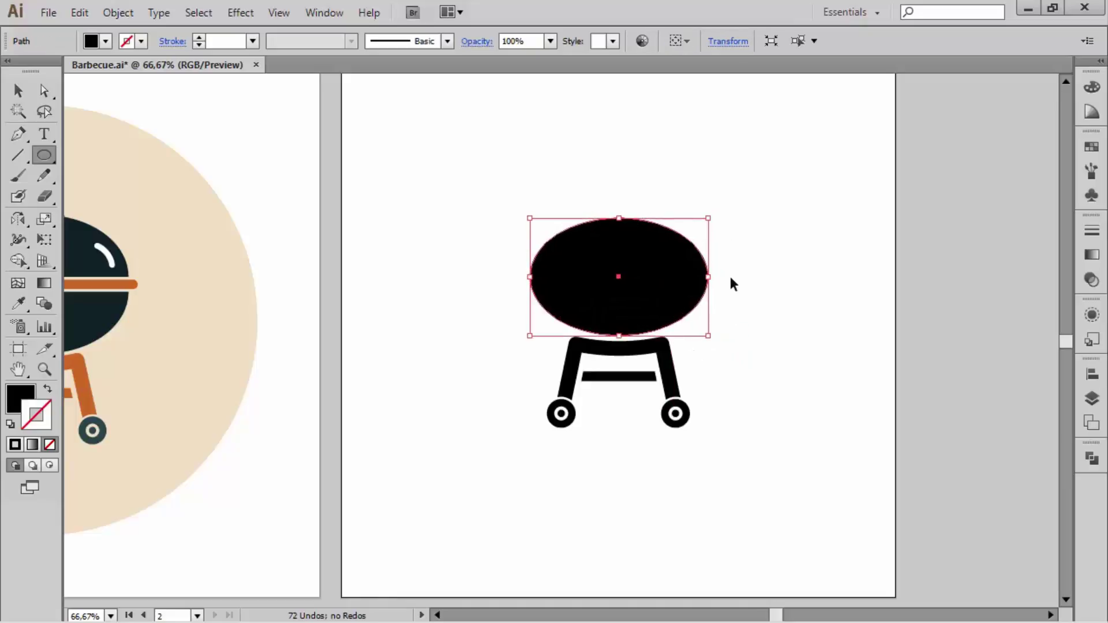
pyautogui.keyDown('ctrl'); pyautogui.click(748, 288); pyautogui.keyUp('ctrl')
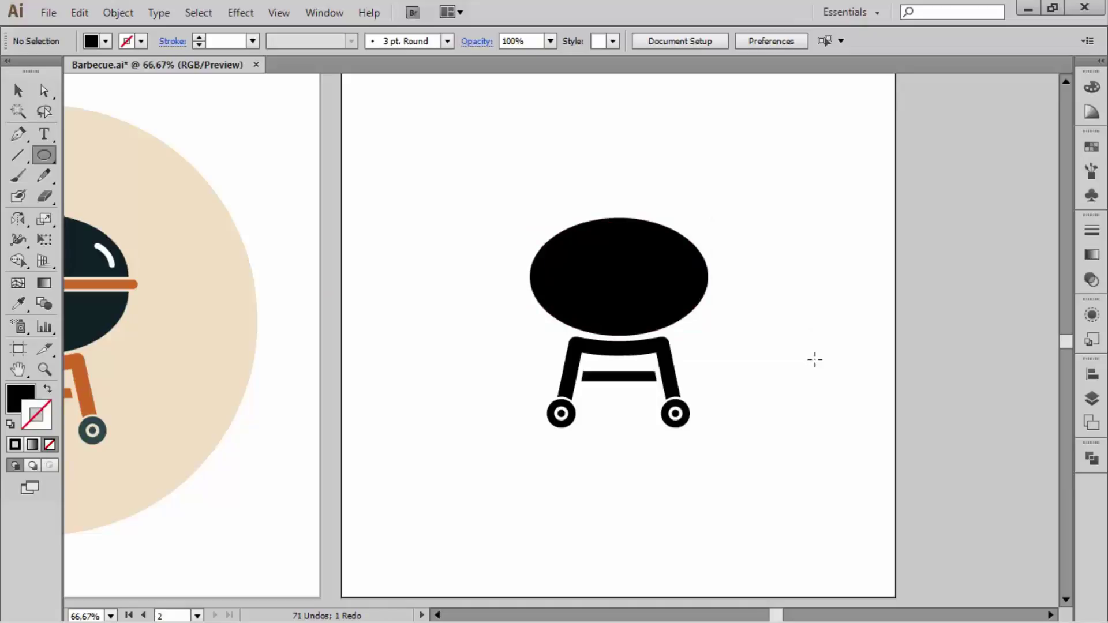
# - Enlarge the ellipse proportionally about its centre and nudge it up to leave a small gap above the legs
pyautogui.keyDown('ctrl'); pyautogui.click(651, 270); pyautogui.keyUp('ctrl')
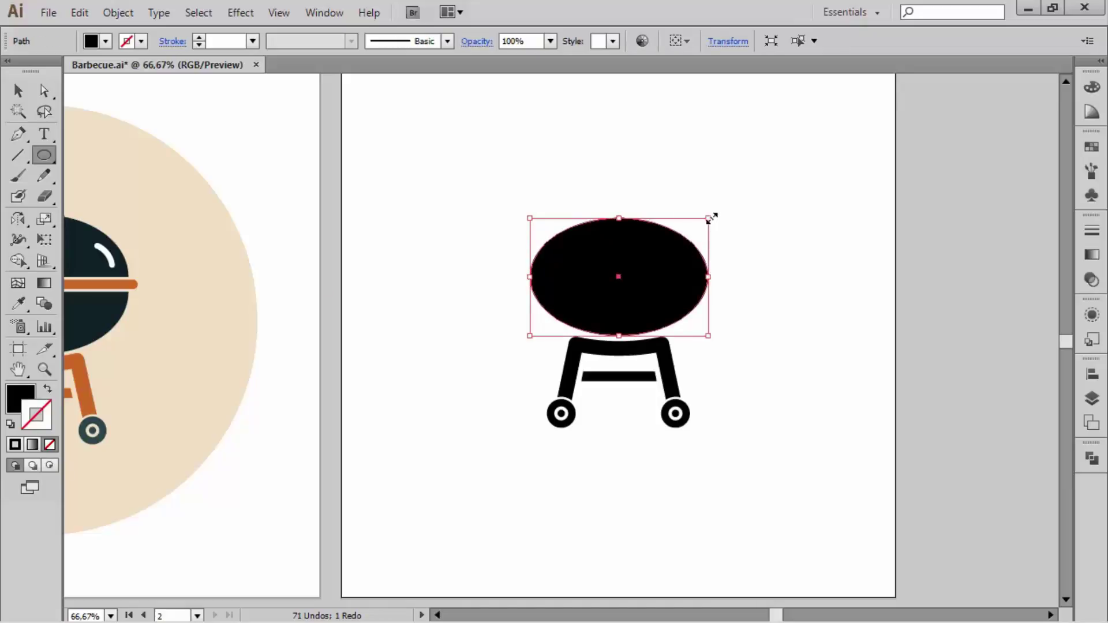
pyautogui.moveTo(712, 217); pyautogui.dragTo(719, 210)
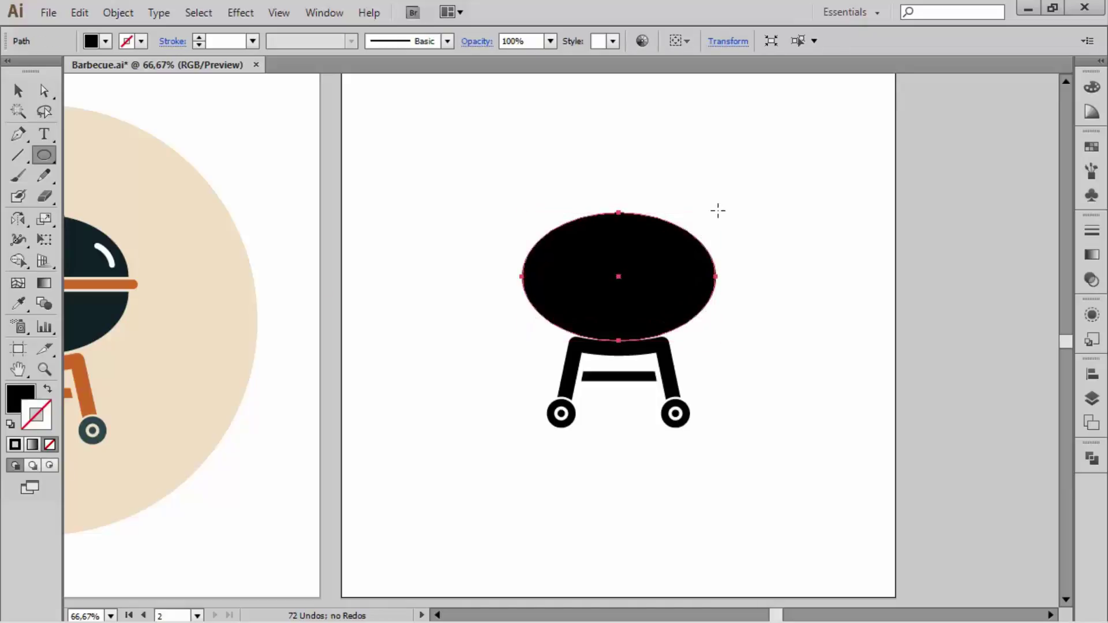
pyautogui.press('Down')
pyautogui.press('Down')
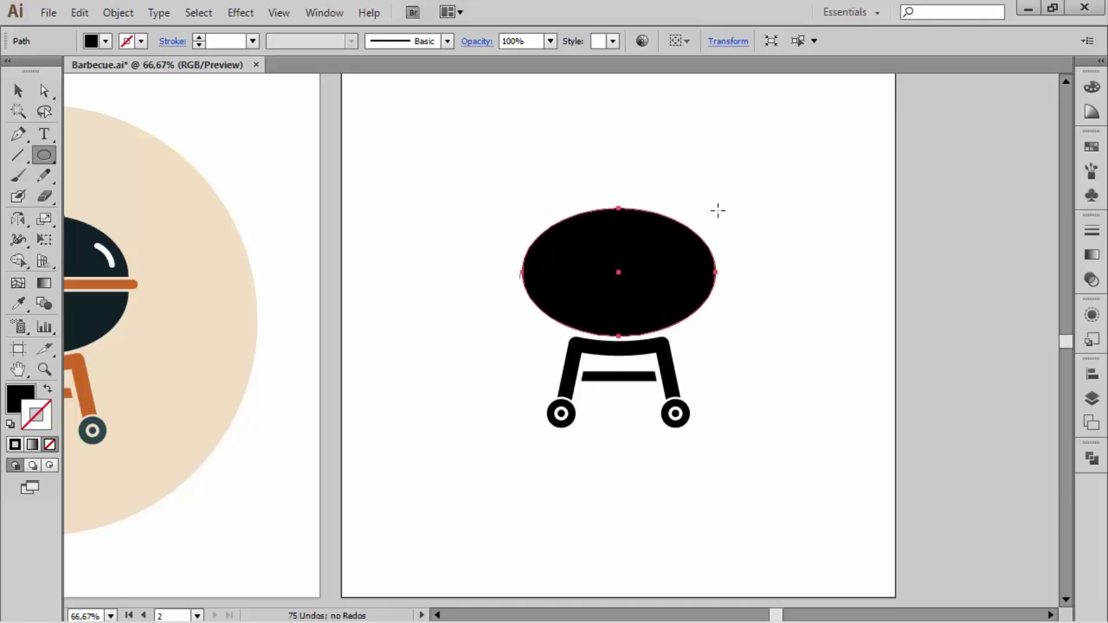
pyautogui.keyDown('ctrl'); pyautogui.click(726, 138); pyautogui.keyUp('ctrl')
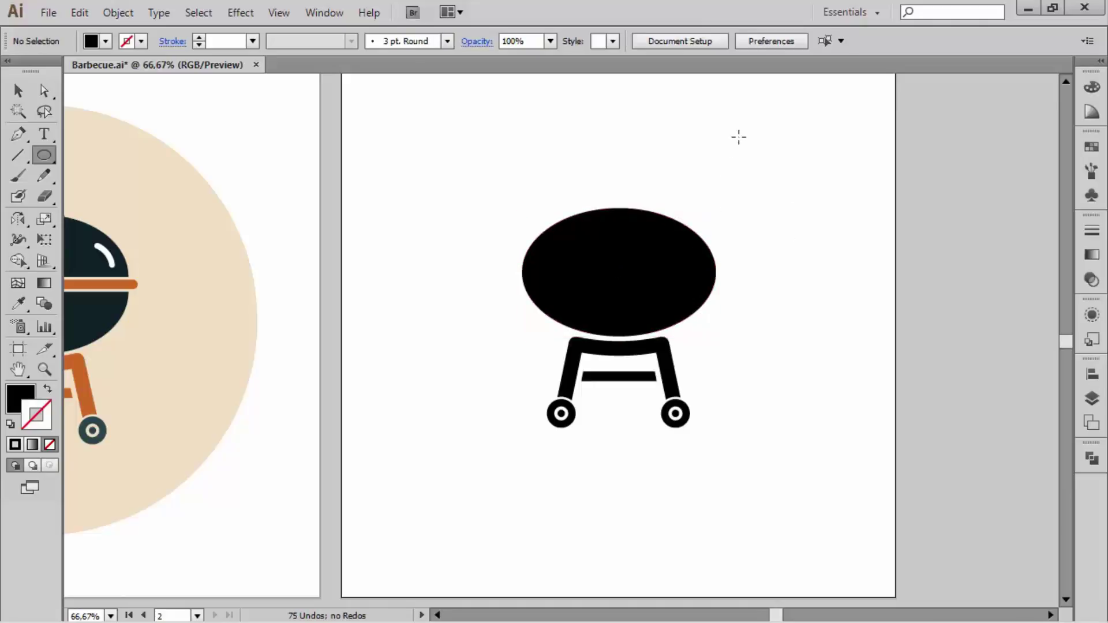
pyautogui.keyDown('ctrl'); pyautogui.click(593, 258); pyautogui.keyUp('ctrl')
pyautogui.keyDown('ctrl'); pyautogui.click(619, 206); pyautogui.keyUp('ctrl')
pyautogui.keyDown('ctrl'); pyautogui.click(619, 223); pyautogui.keyUp('ctrl')
pyautogui.moveTo(620, 209); pyautogui.dragTo(621, 208)
pyautogui.keyDown('ctrl'); pyautogui.click(622, 178); pyautogui.keyUp('ctrl')
pyautogui.keyDown('ctrl'); pyautogui.click(601, 272); pyautogui.keyUp('ctrl')
pyautogui.click(24, 398)
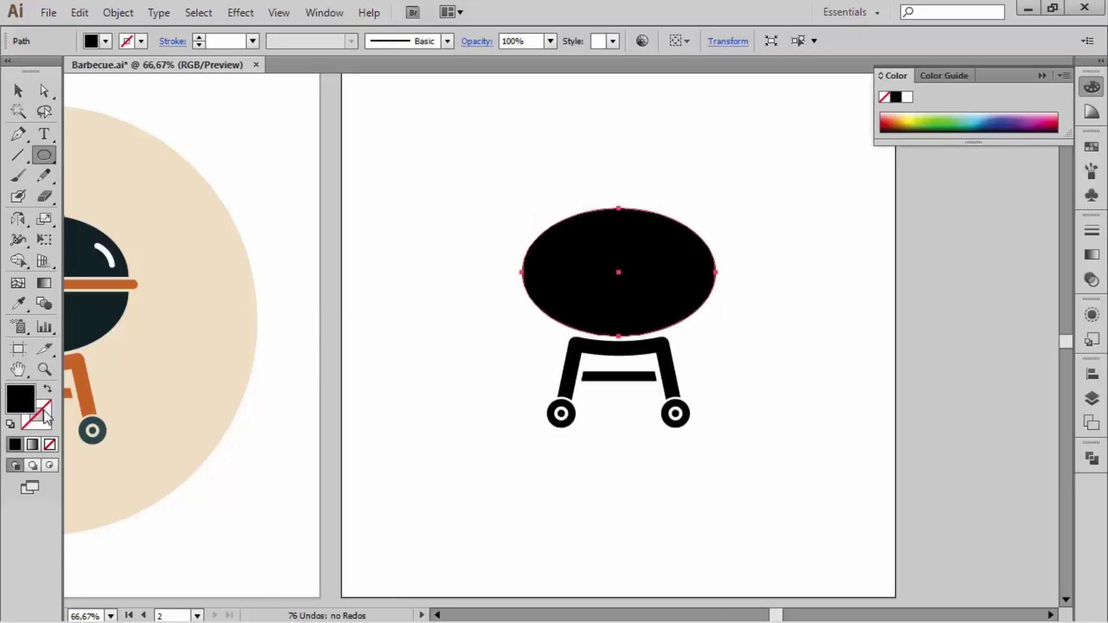
pyautogui.click(47, 415)
pyautogui.click(1041, 76)
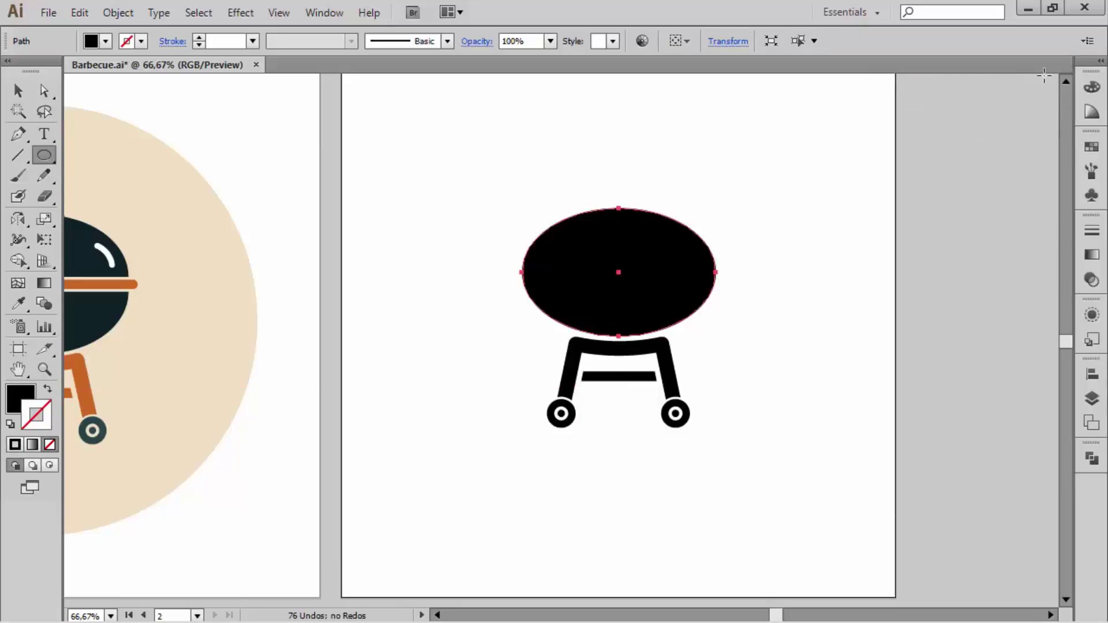
# - Delete the ellipse's top anchor point to leave only the lower half as the grill bowl
pyautogui.press('a')
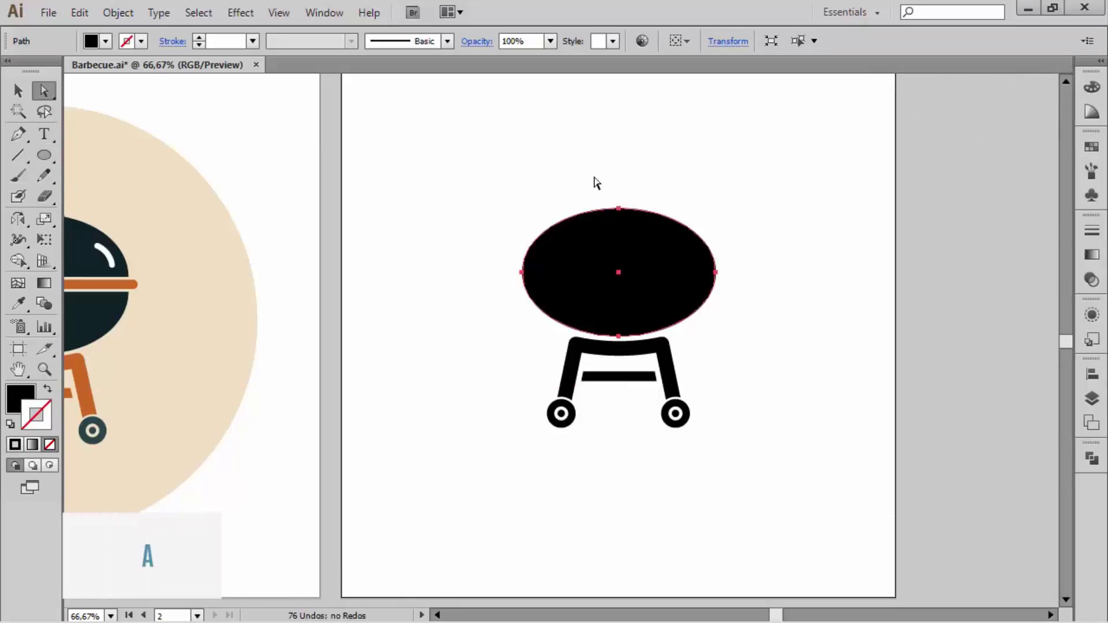
pyautogui.moveTo(596, 183); pyautogui.dragTo(629, 220)
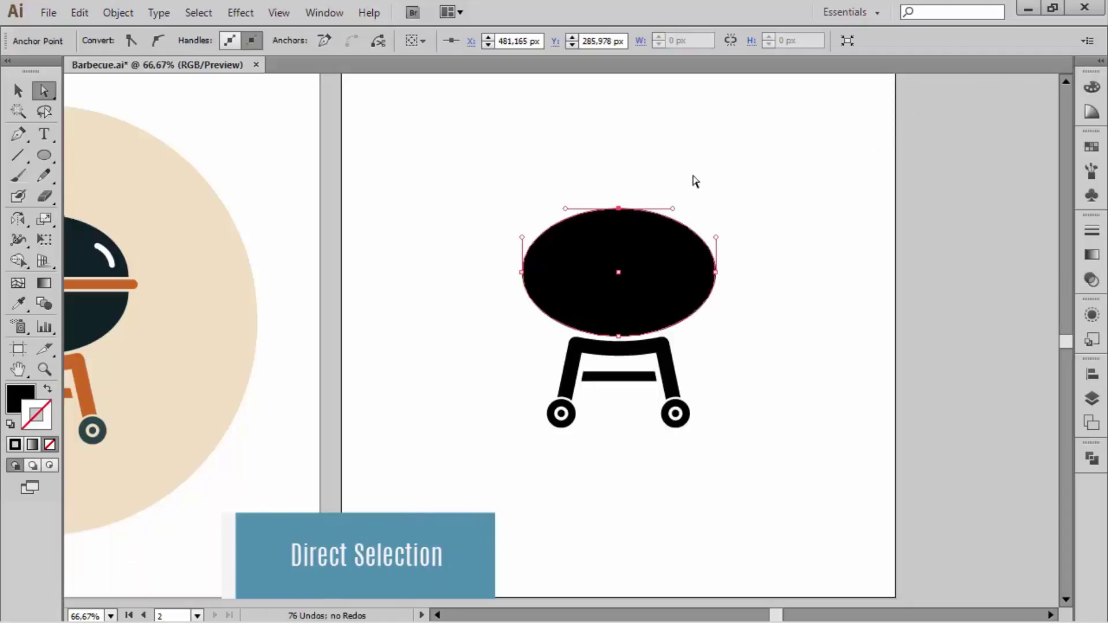
pyautogui.press('Delete')
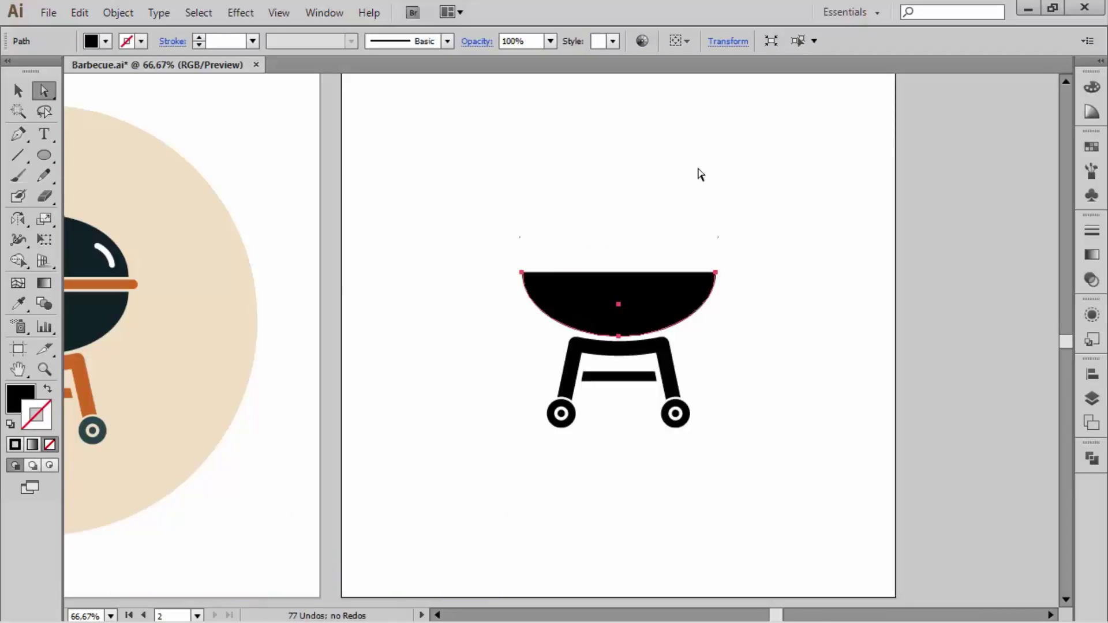
pyautogui.moveTo(594, 206); pyautogui.dragTo(640, 198)
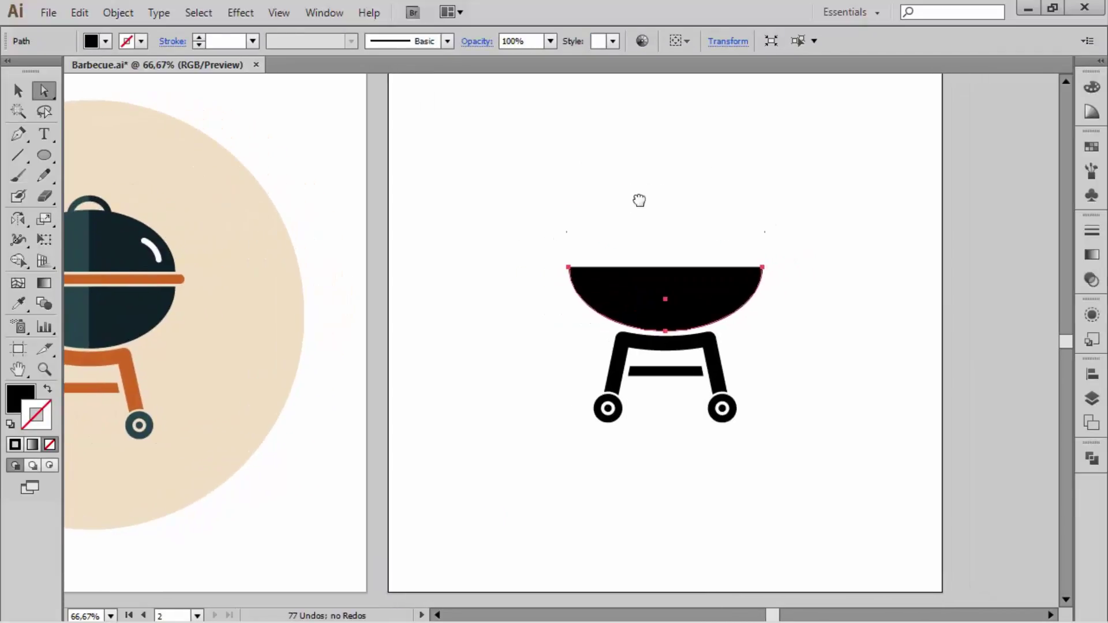
pyautogui.press('ctrl')
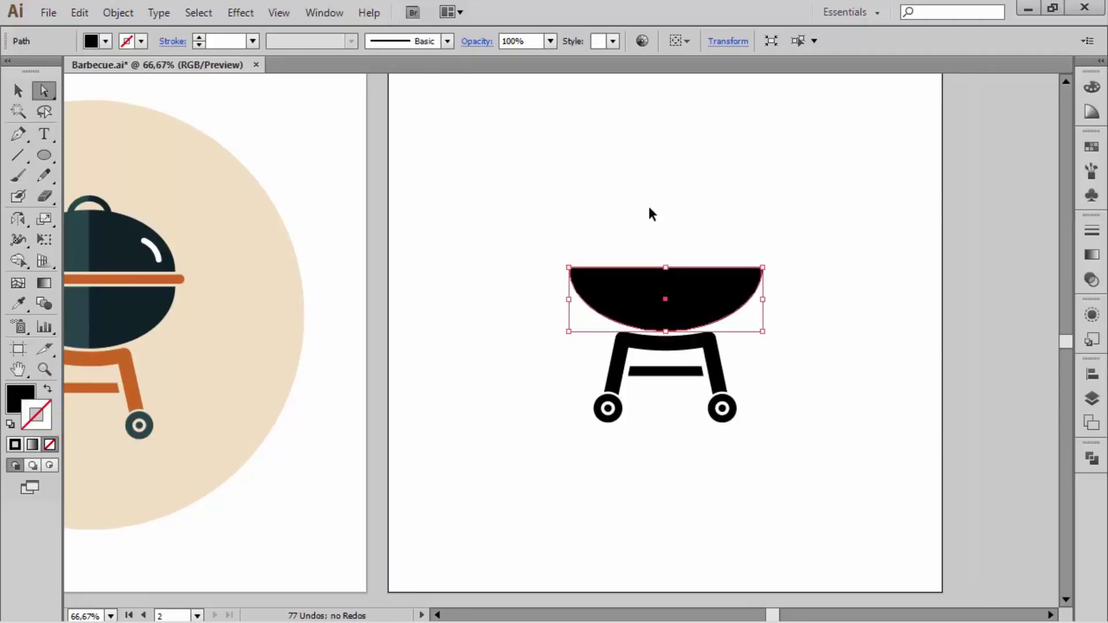
# - Close the bowl's open path along its flat top edge and reselect the bowl
pyautogui.hotkey('ctrl', 'f')
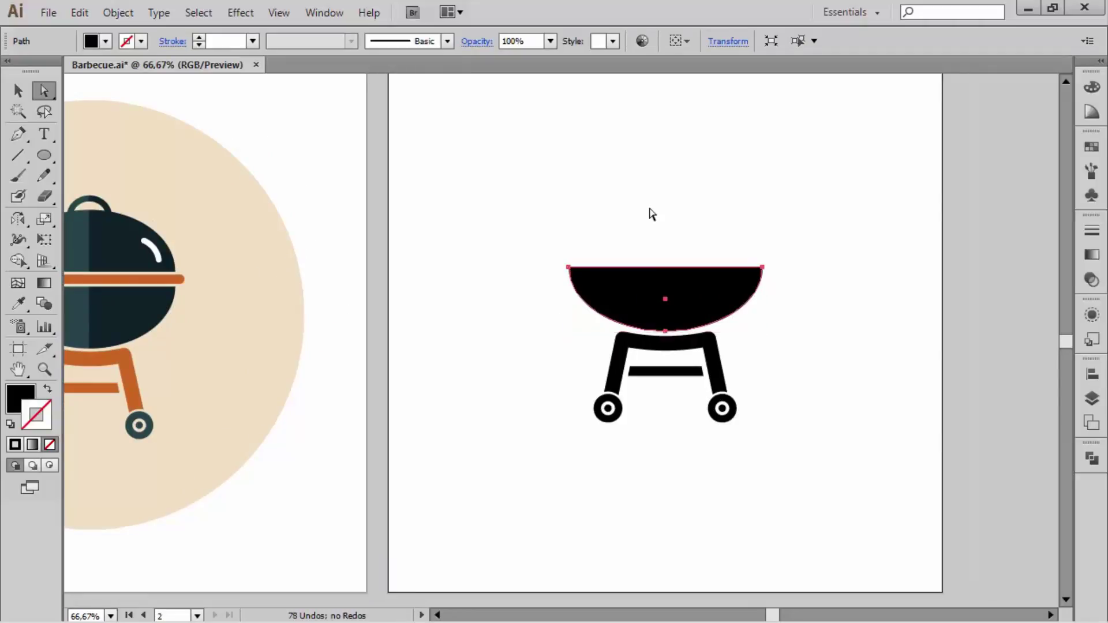
pyautogui.click(19, 93)
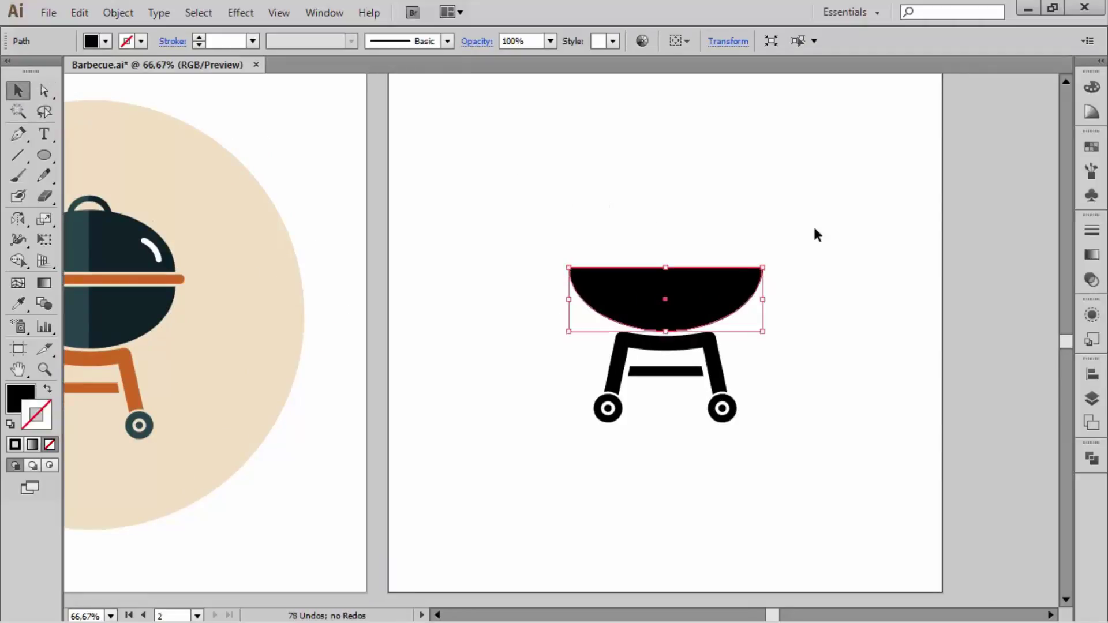
pyautogui.click(813, 226)
pyautogui.moveTo(752, 196); pyautogui.dragTo(705, 186)
pyautogui.click(682, 282)
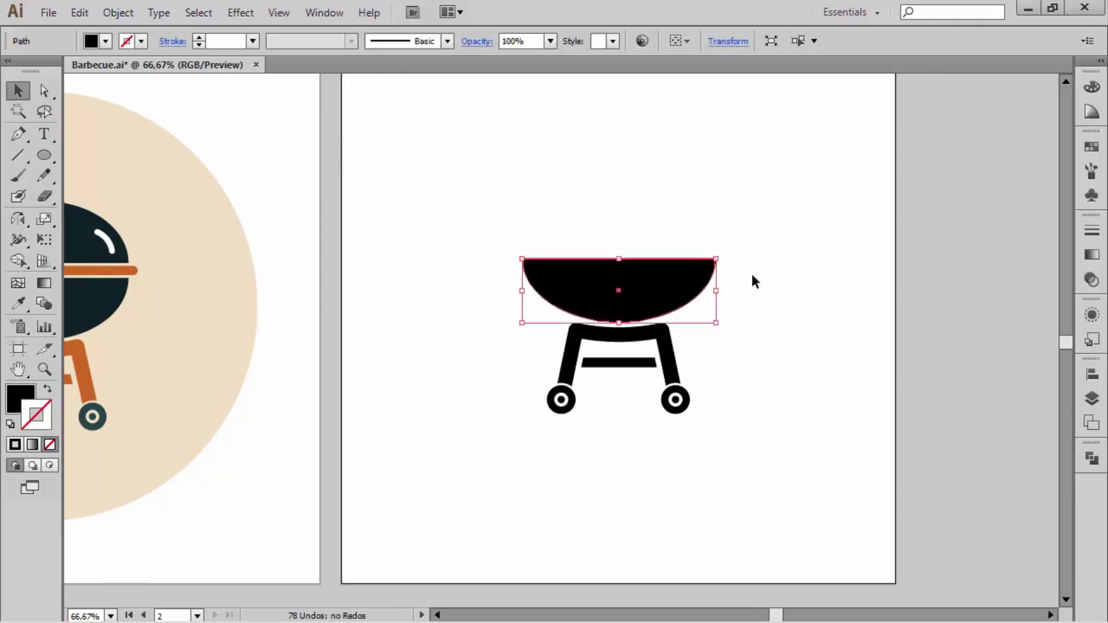
pyautogui.moveTo(347, 235); pyautogui.dragTo(406, 236)
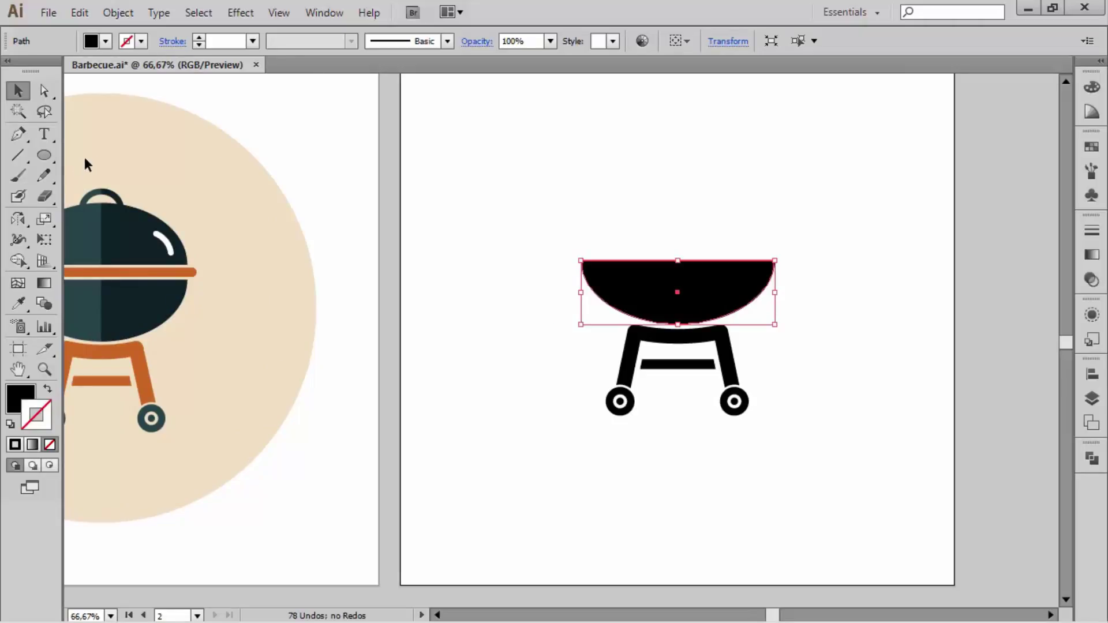
# - Draw a black rounded rectangle about 385 px wide and 13 px high just above the bowl, overhanging both sides as the rim
pyautogui.moveTo(48, 155); pyautogui.dragTo(123, 176)
pyautogui.moveTo(686, 200); pyautogui.dragTo(646, 215)
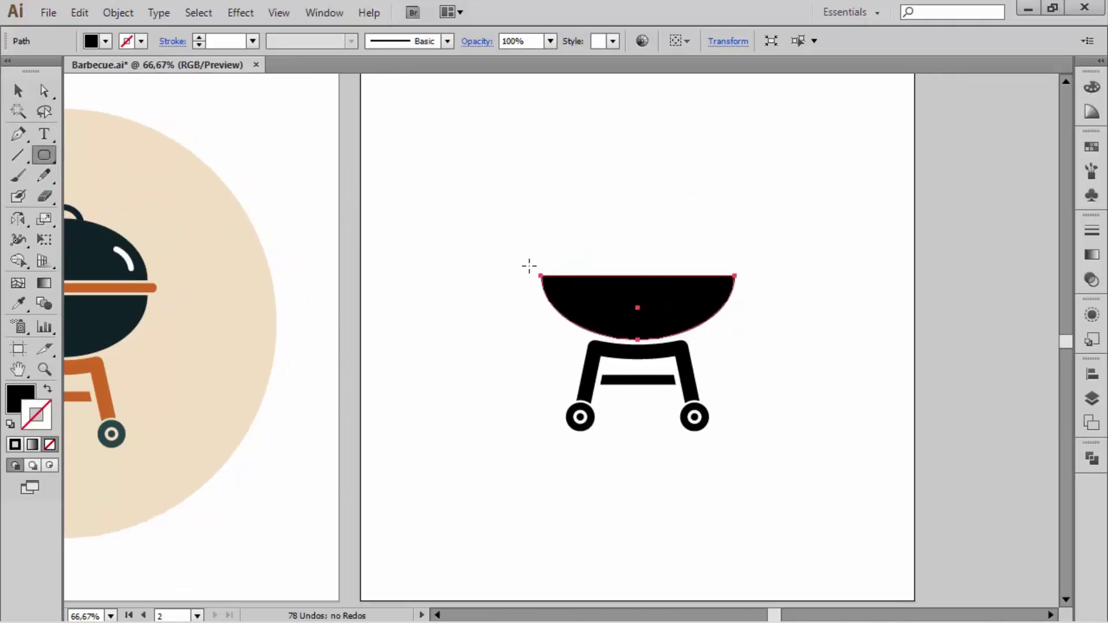
pyautogui.moveTo(526, 265); pyautogui.dragTo(748, 273)
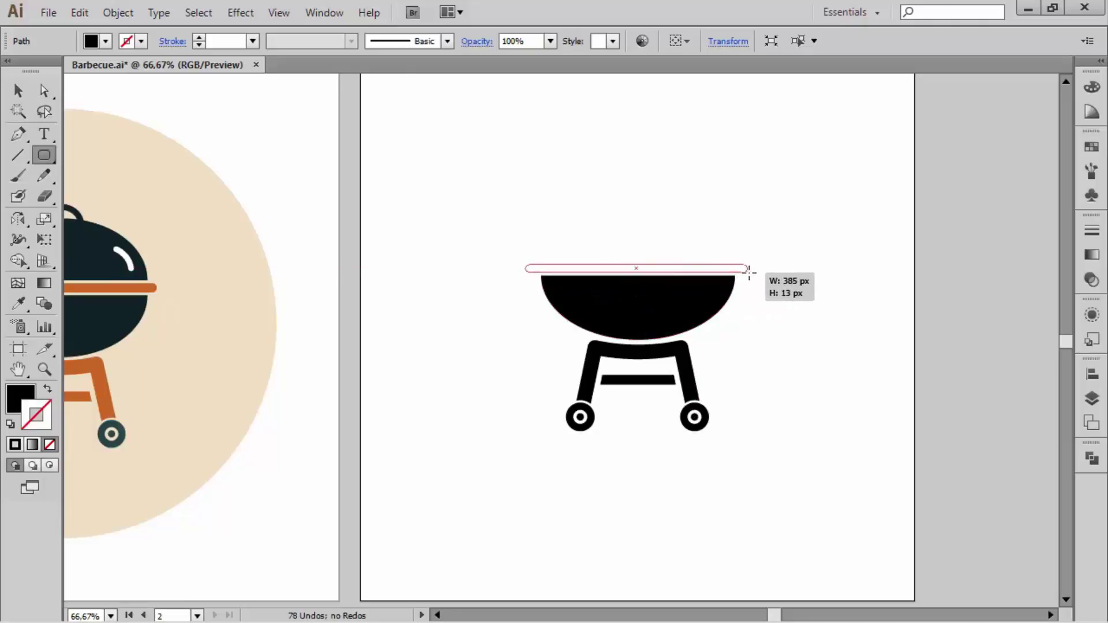
pyautogui.moveTo(749, 273); pyautogui.dragTo(751, 273)
pyautogui.hotkey('ctrl', 'shift', 'a')
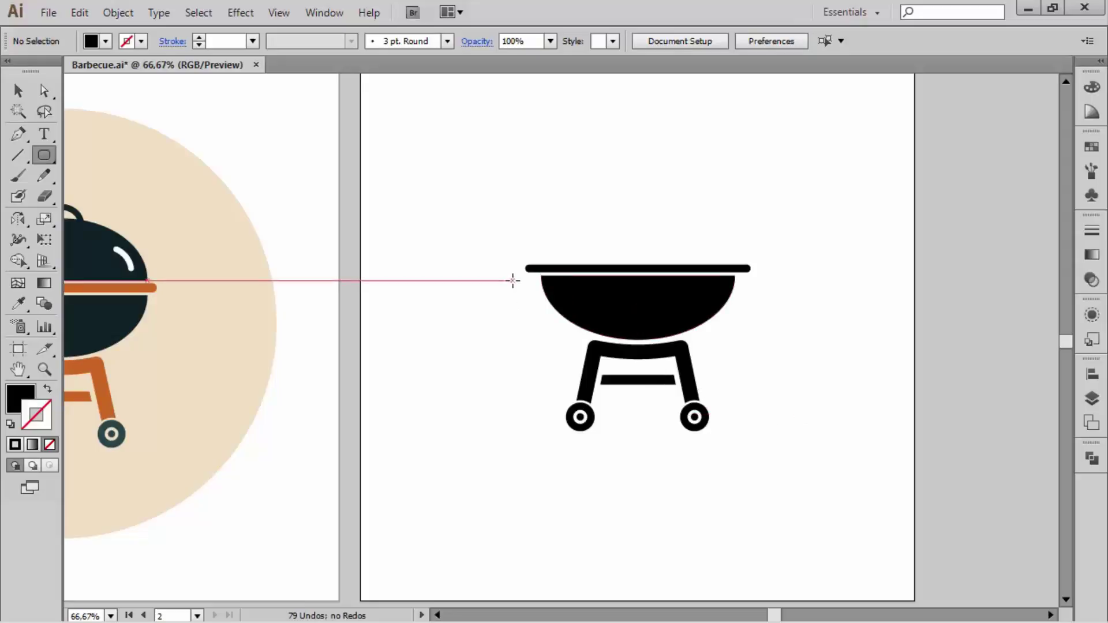
# - Draw a short, thin rounded bar overlapping the bowl's upper left edge as the side handle, and nudge it left
pyautogui.moveTo(499, 276); pyautogui.dragTo(565, 281)
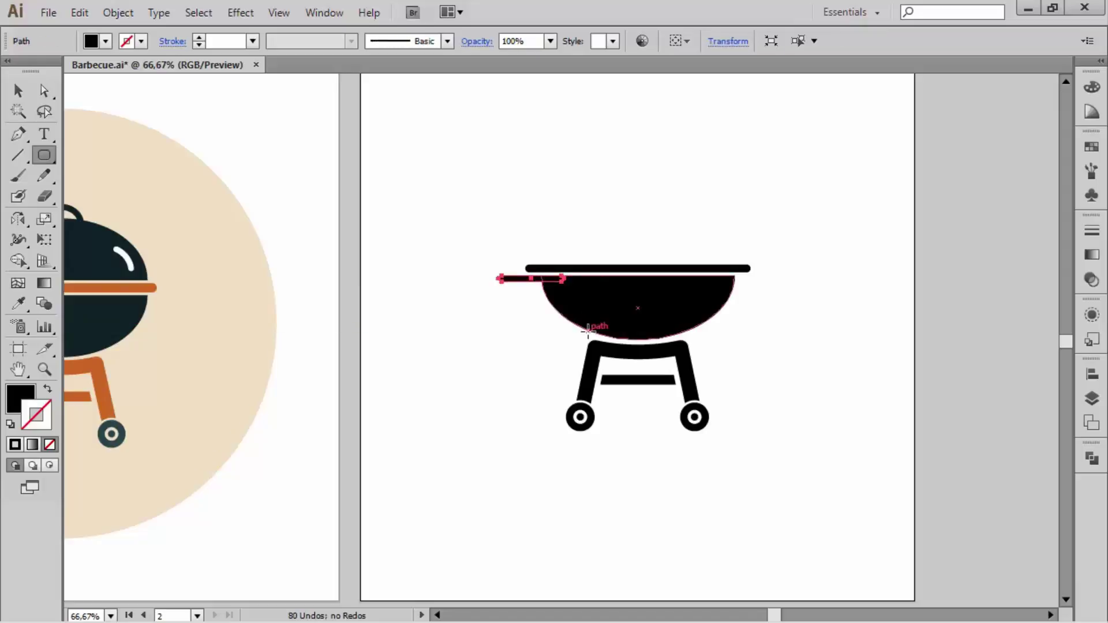
pyautogui.hotkey('shift', 'Left')
pyautogui.click(18, 90)
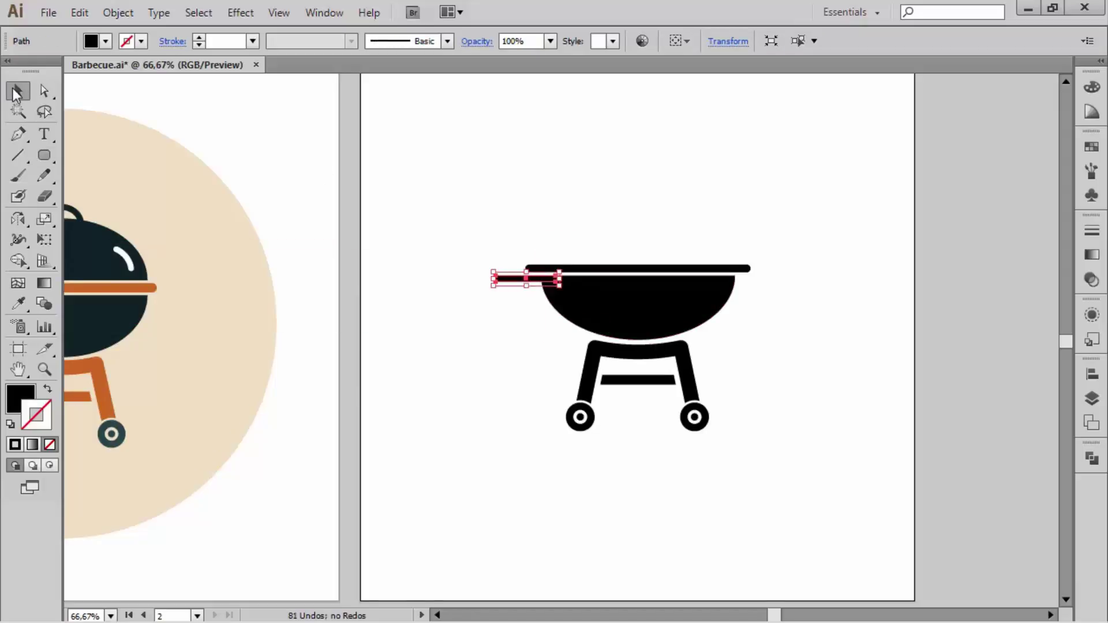
pyautogui.click(692, 172)
# - Rotate a copy of the side handle bar clockwise about its left end so it slopes down into the bowl
pyautogui.moveTo(465, 223); pyautogui.dragTo(624, 343)
pyautogui.moveTo(509, 403); pyautogui.dragTo(463, 338)
pyautogui.click(382, 261)
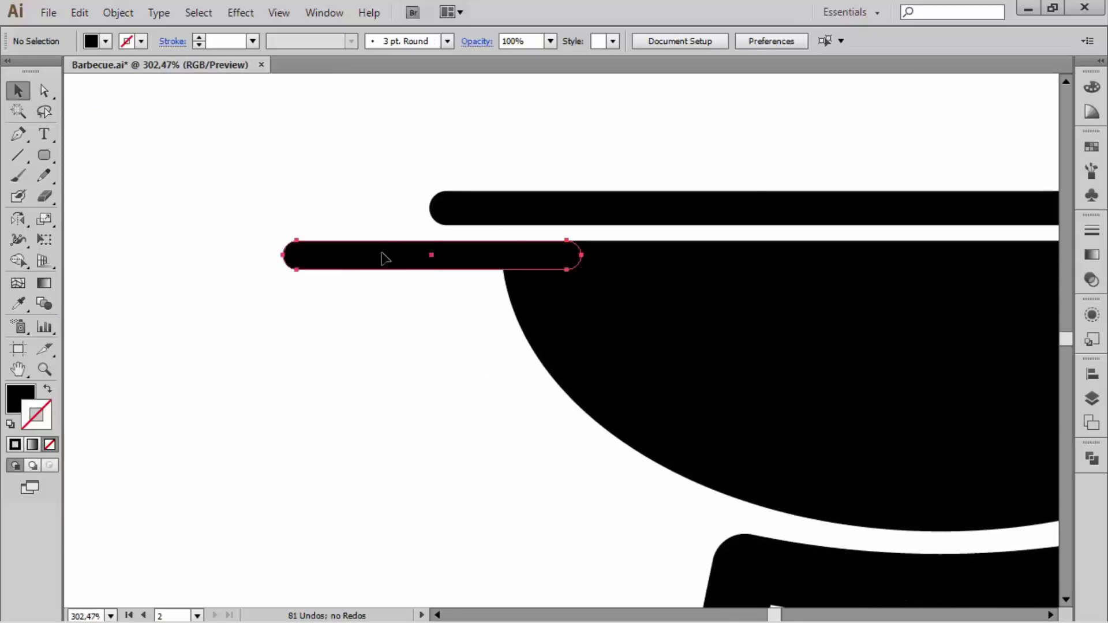
pyautogui.moveTo(409, 386); pyautogui.dragTo(381, 331)
pyautogui.press('r')
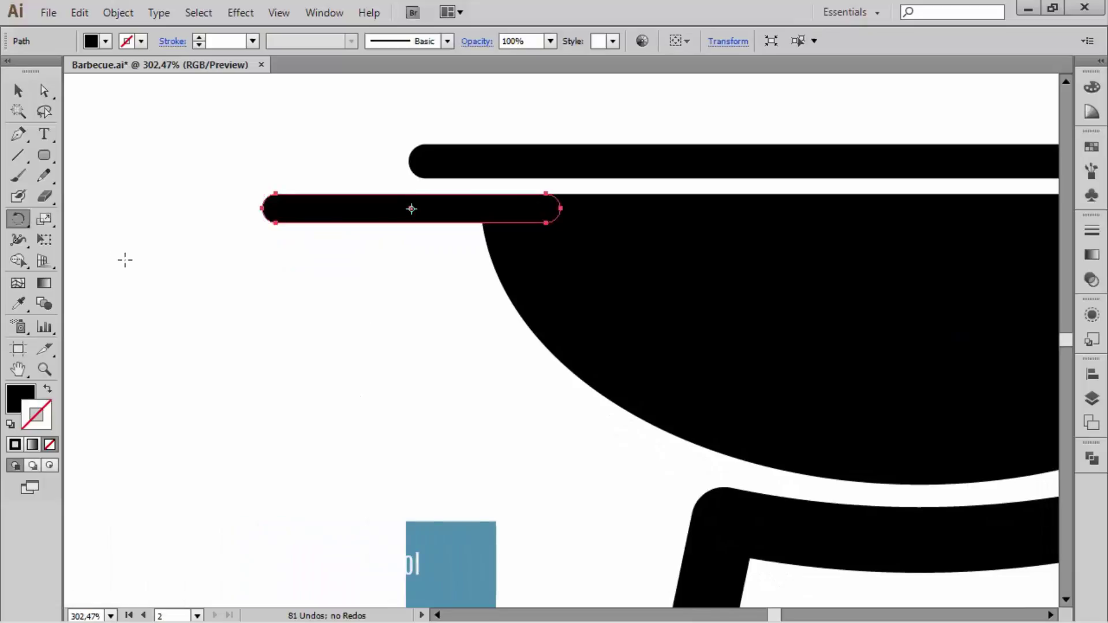
pyautogui.click(262, 207)
pyautogui.moveTo(517, 210); pyautogui.dragTo(538, 288)
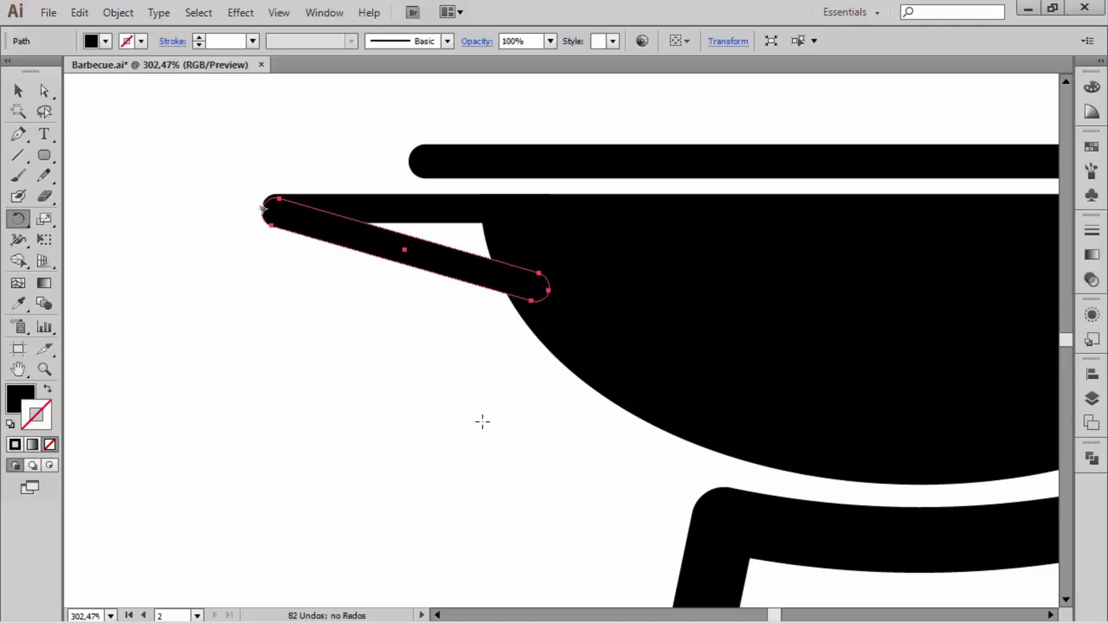
# - Nudge the sloping copy right along the handle to form a brace against the bowl, and deselect it
pyautogui.hotkey('shift', 'Right')
pyautogui.hotkey('shift', 'Right')
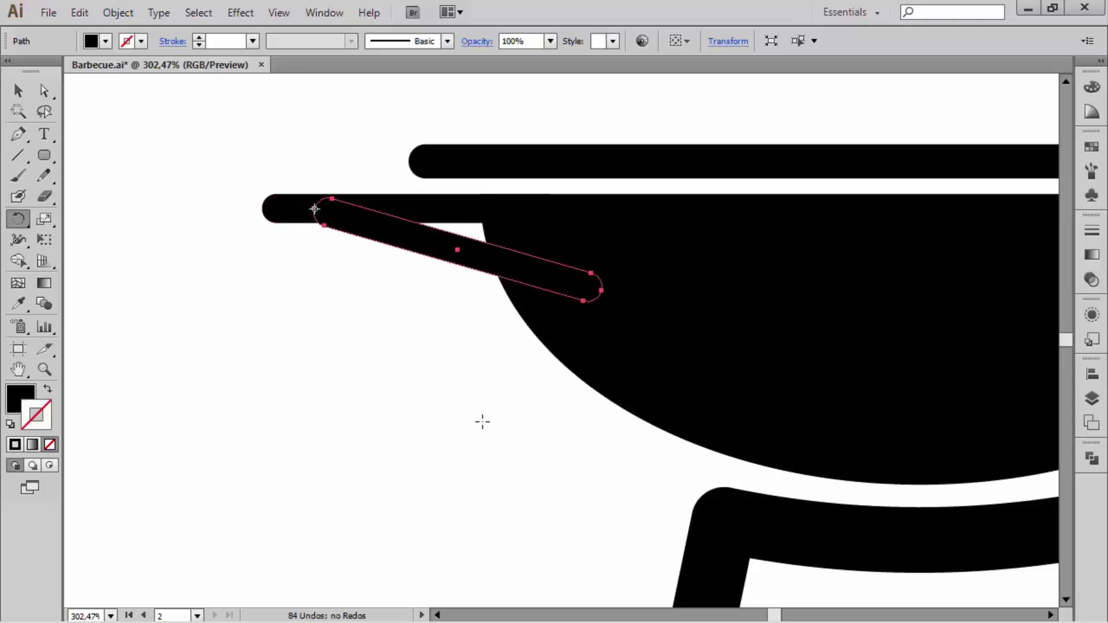
pyautogui.hotkey('shift', 'Right')
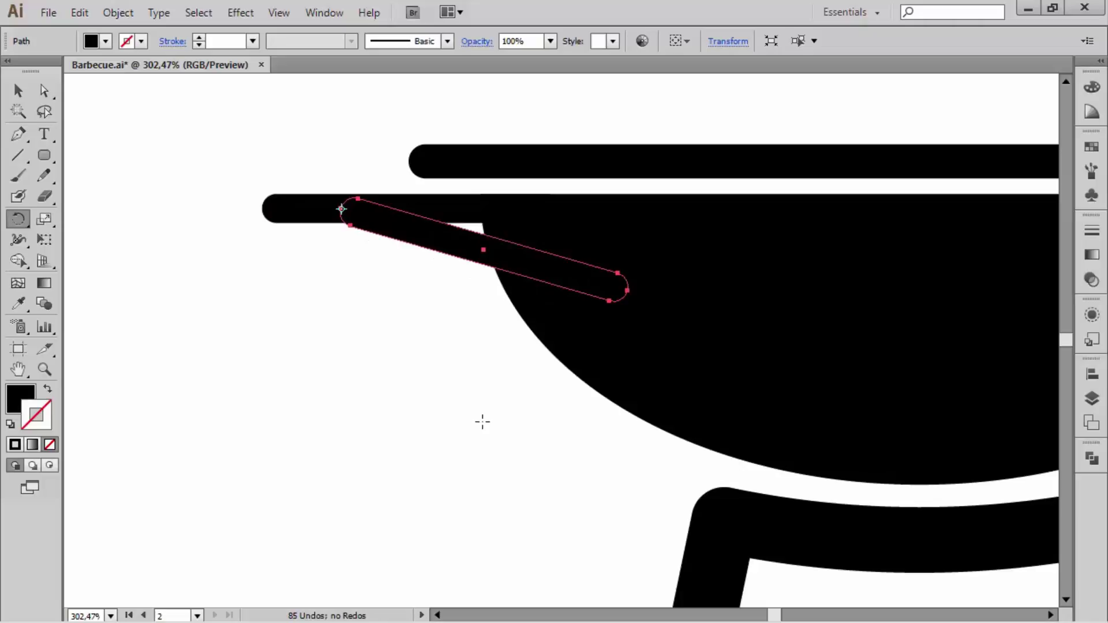
pyautogui.keyDown('ctrl'); pyautogui.click(442, 434); pyautogui.keyUp('ctrl')
pyautogui.hotkey('ctrl', '-')
pyautogui.hotkey('ctrl', '-')
pyautogui.hotkey('ctrl', '-')
pyautogui.hotkey('ctrl', '-')
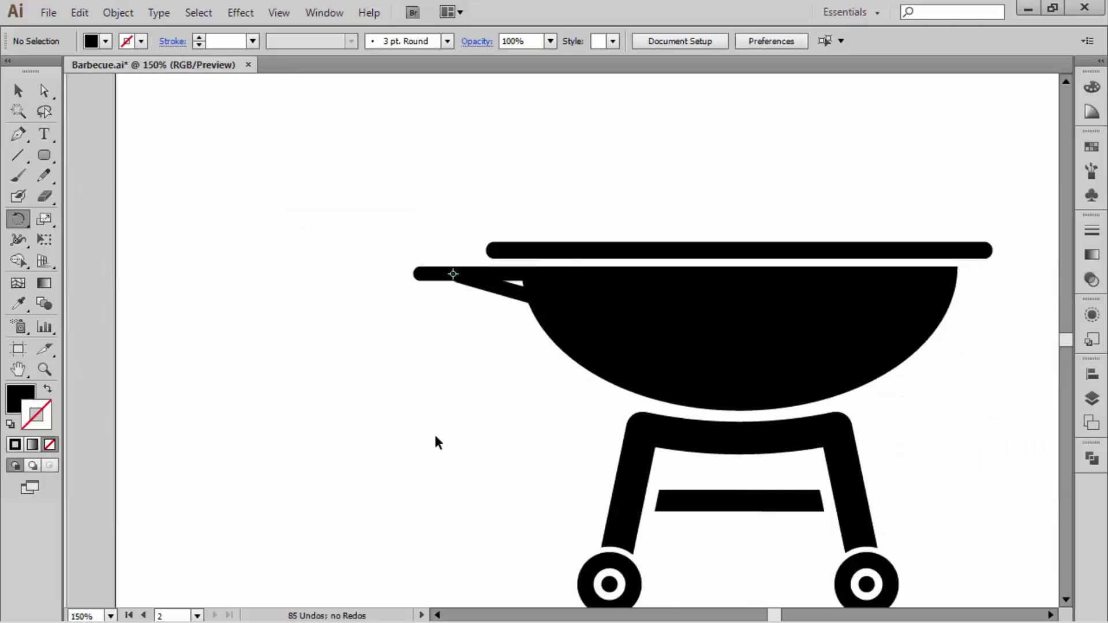
pyautogui.moveTo(691, 167); pyautogui.dragTo(594, 149)
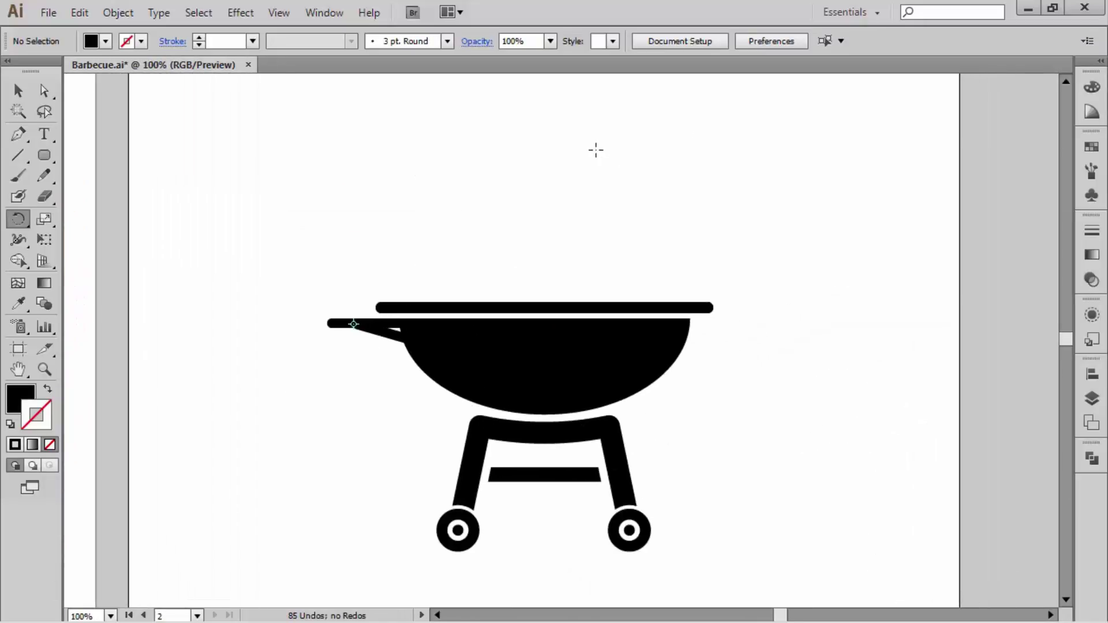
pyautogui.hotkey('ctrl', '-')
pyautogui.moveTo(500, 179); pyautogui.dragTo(579, 202)
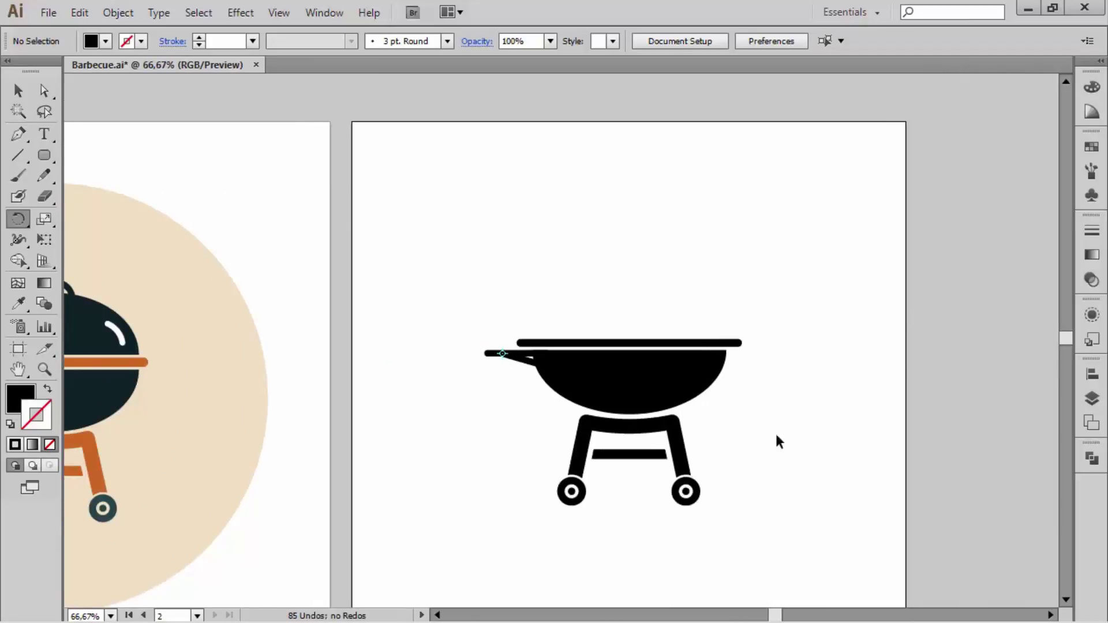
# - Reflect a copy of the bowl across the horizontal axis about the rim's centre to create the lid
pyautogui.keyDown('ctrl'); pyautogui.click(673, 391); pyautogui.keyUp('ctrl')
pyautogui.moveTo(659, 236); pyautogui.dragTo(620, 234)
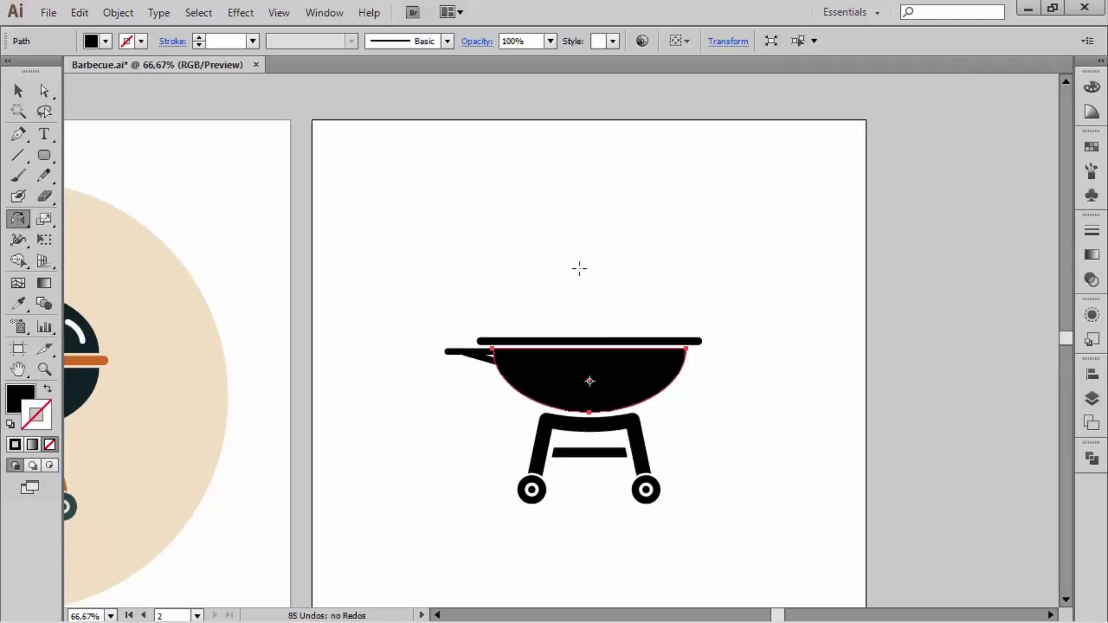
pyautogui.moveTo(408, 275); pyautogui.dragTo(771, 531)
pyautogui.hotkey('ctrl', '1')
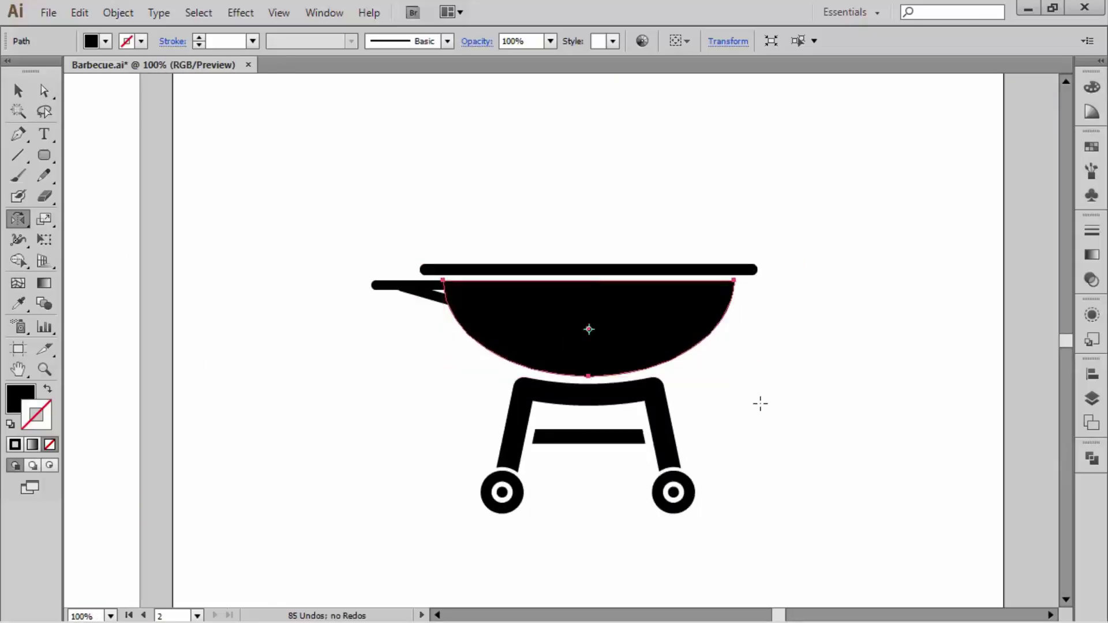
pyautogui.moveTo(683, 176); pyautogui.dragTo(690, 197)
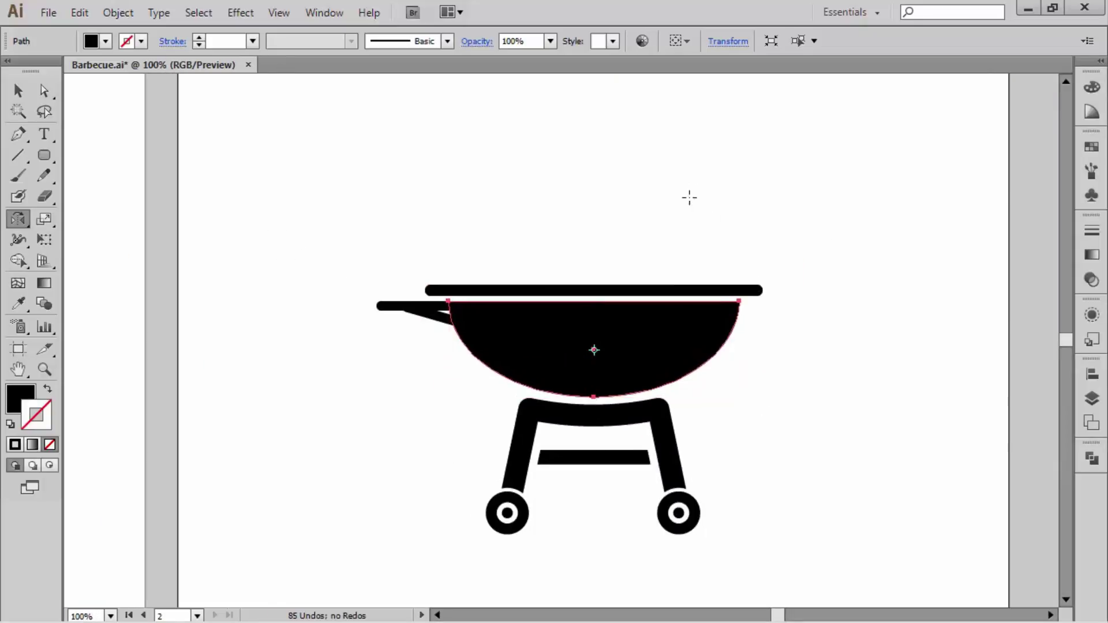
pyautogui.keyDown('alt'); pyautogui.click(590, 290); pyautogui.keyUp('alt')
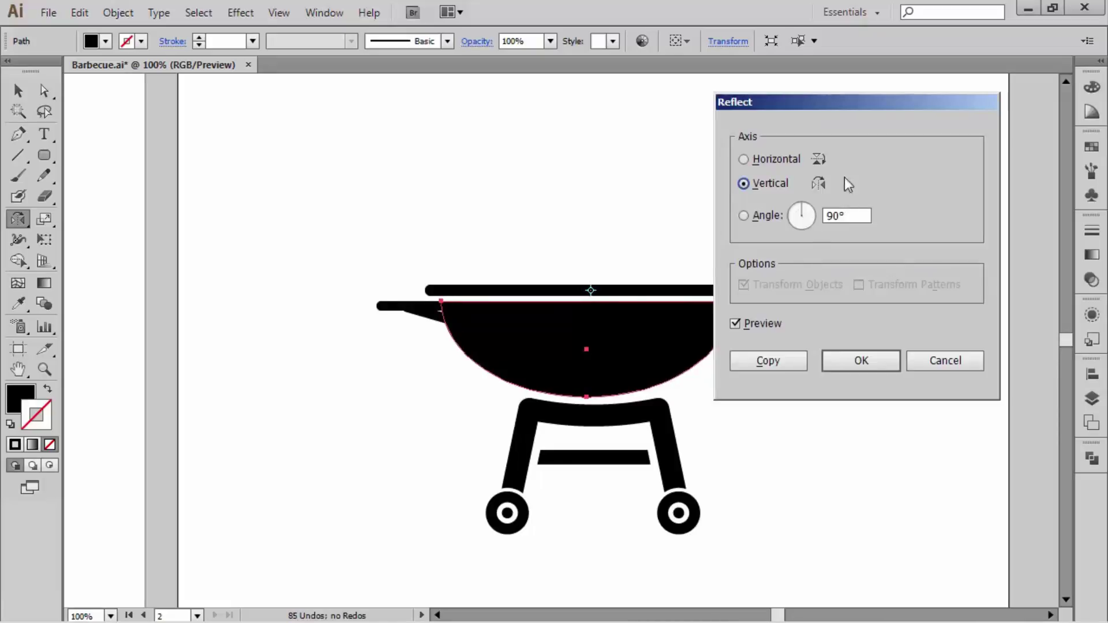
pyautogui.click(791, 158)
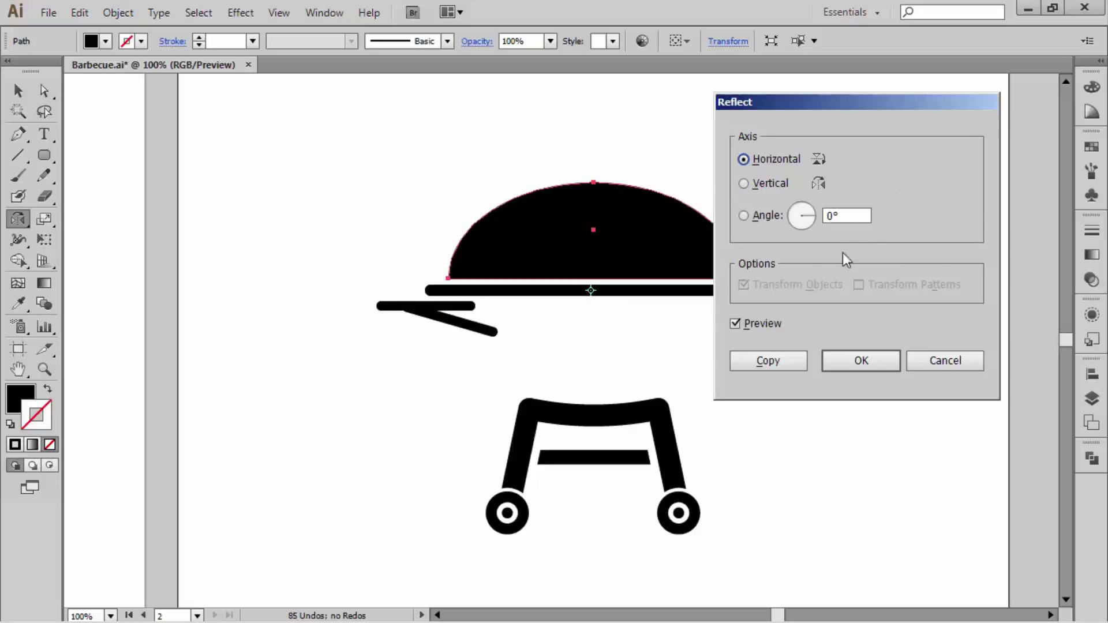
pyautogui.click(801, 360)
pyautogui.hotkey('ctrl', 'shift', 'a')
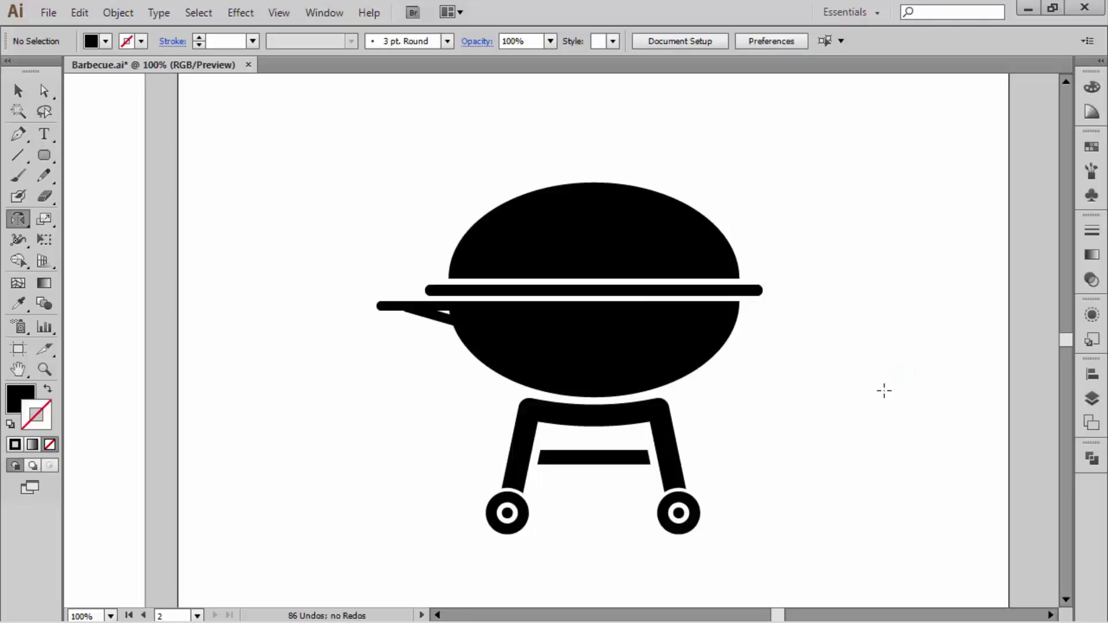
# - Draw a small black ellipse on the lid's top as the base for the lid handle
pyautogui.hotkey('ctrl', '0')
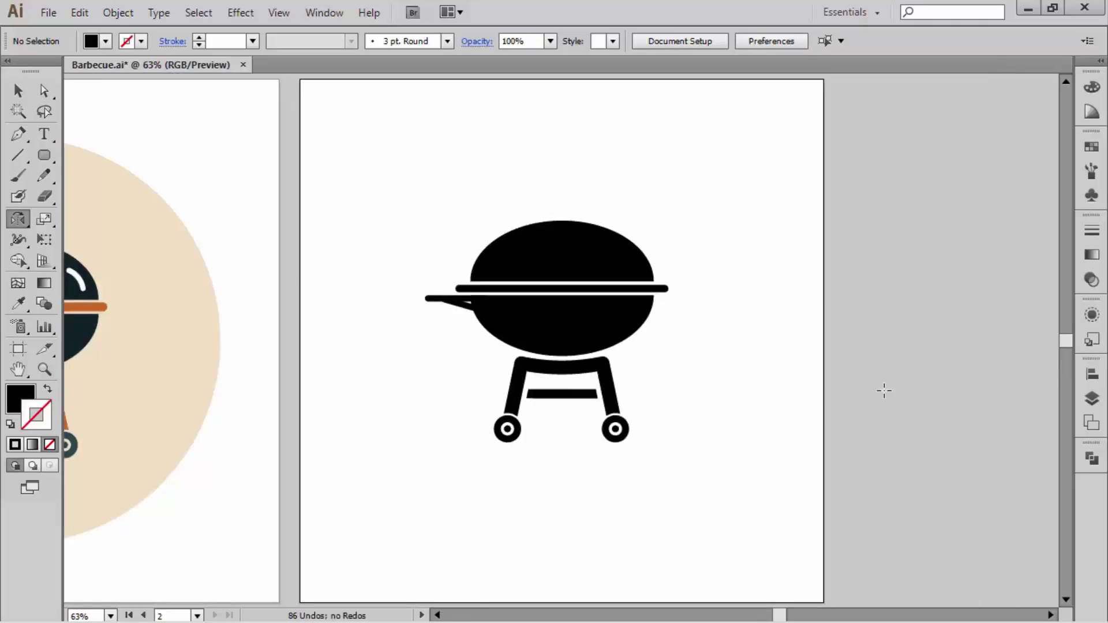
pyautogui.moveTo(349, 144); pyautogui.dragTo(562, 173)
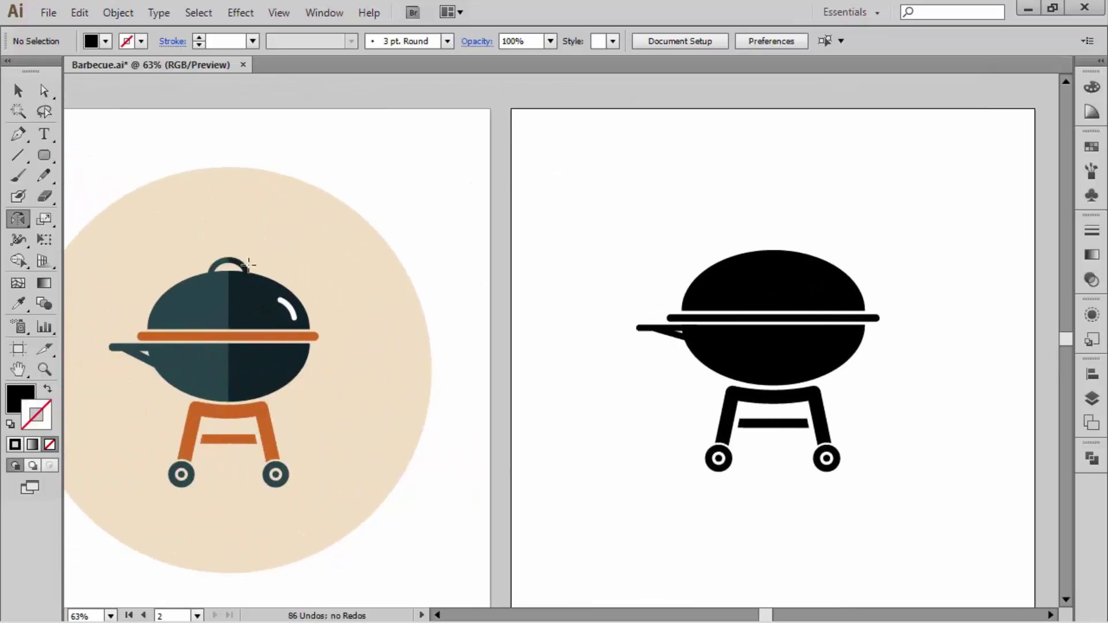
pyautogui.moveTo(784, 230)
pyautogui.mouseDown()
pyautogui.moveTo(600, 198)
pyautogui.moveTo(583, 219)
pyautogui.moveTo(597, 230)
pyautogui.mouseUp()
pyautogui.press('l')
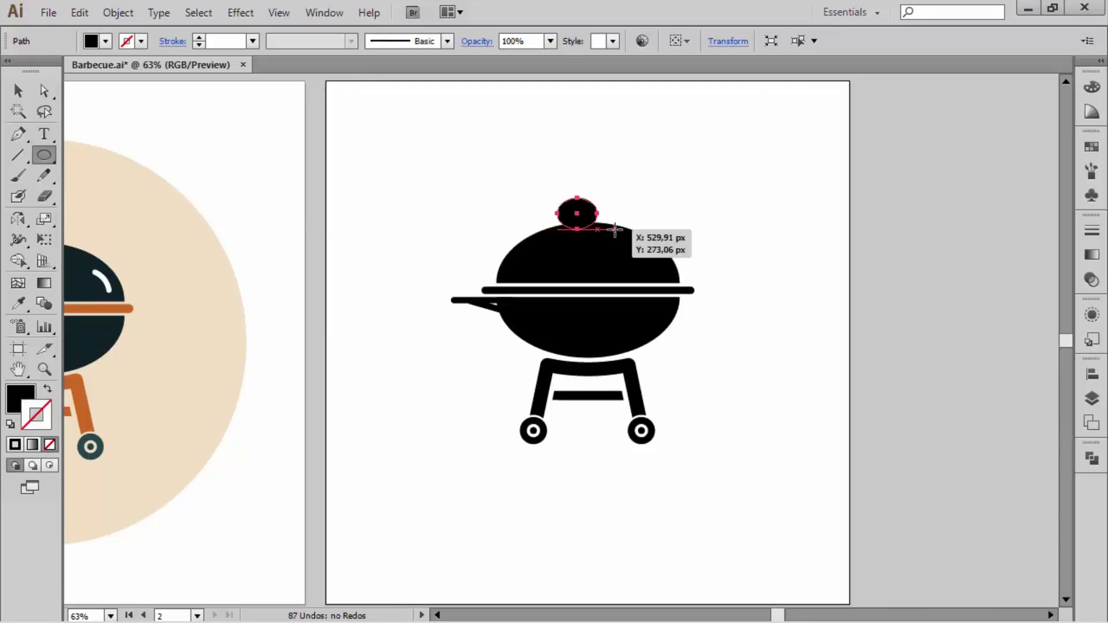
# - Swap the small ellipse's fill and stroke to leave a black outline, and nudge it horizontally towards the lid's centre
pyautogui.hotkey('shift', 'x')
pyautogui.press('Right')
pyautogui.press('Right')
pyautogui.press('Right')
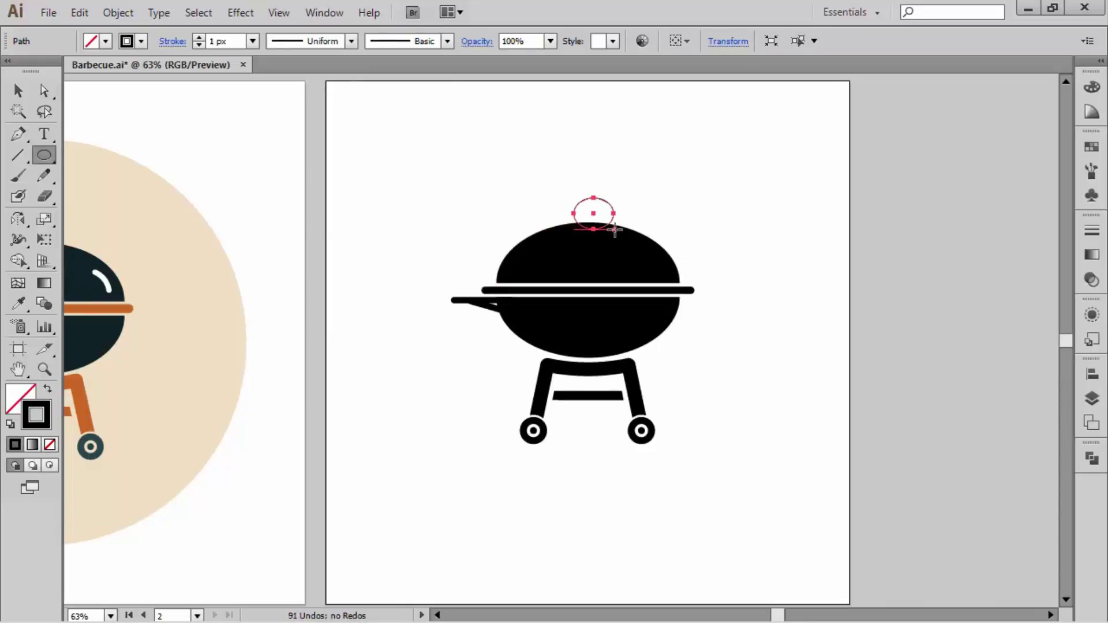
pyautogui.press('Left')
pyautogui.press('Left')
pyautogui.press('Left')
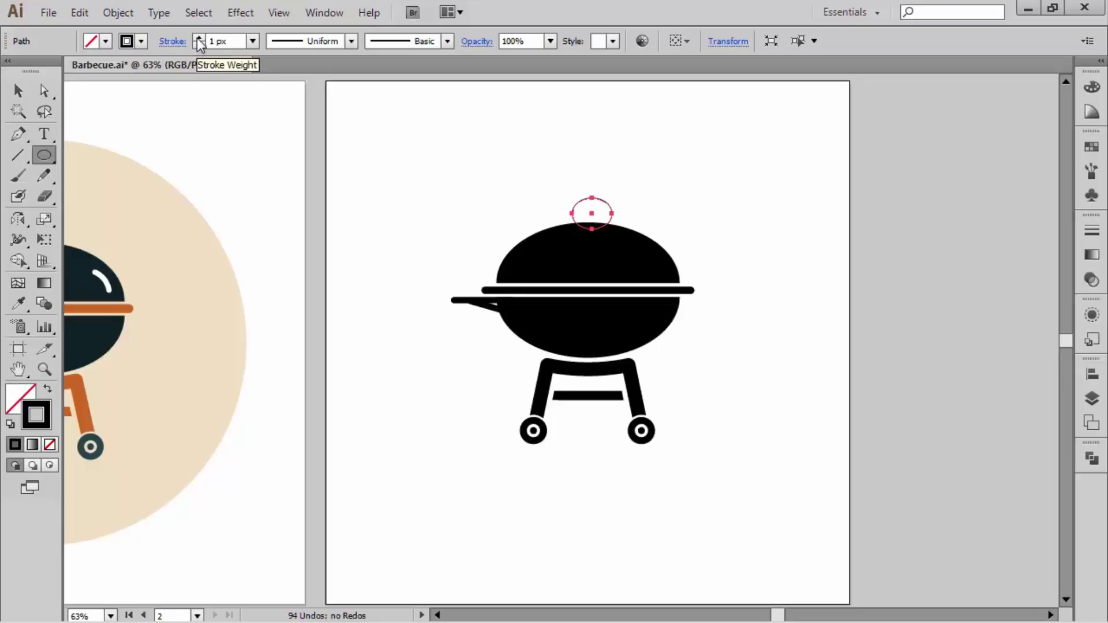
# - Set the small ellipse's stroke weight to 10 px
pyautogui.click(198, 38)
pyautogui.click(198, 37)
pyautogui.click(198, 38)
pyautogui.click(198, 37)
pyautogui.click(198, 37)
pyautogui.click(198, 37)
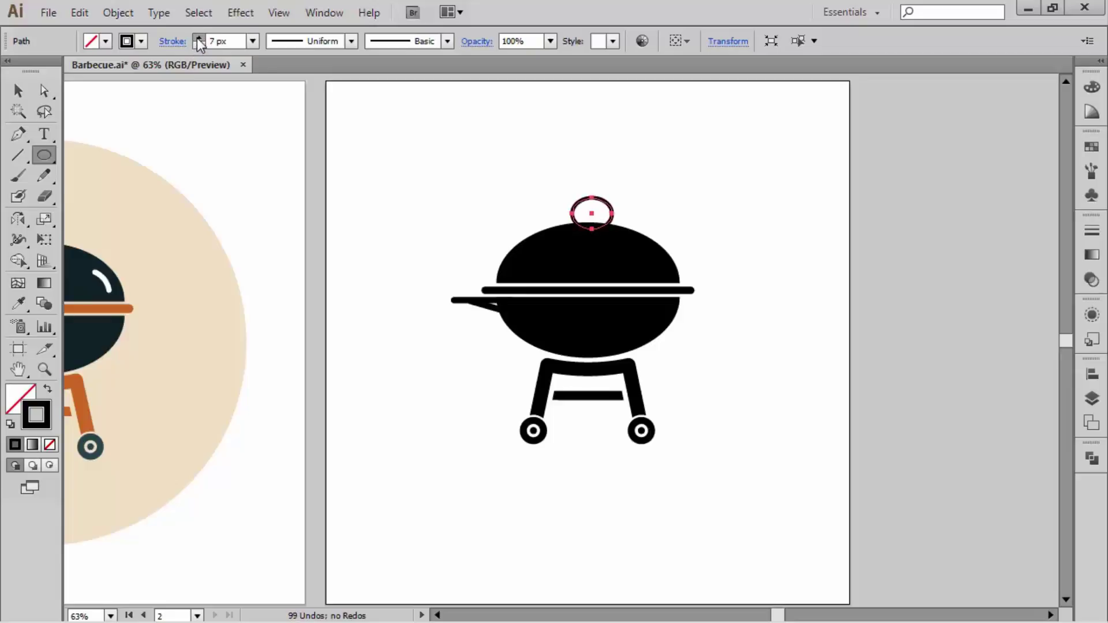
pyautogui.click(198, 37)
pyautogui.click(198, 37)
pyautogui.click(198, 37)
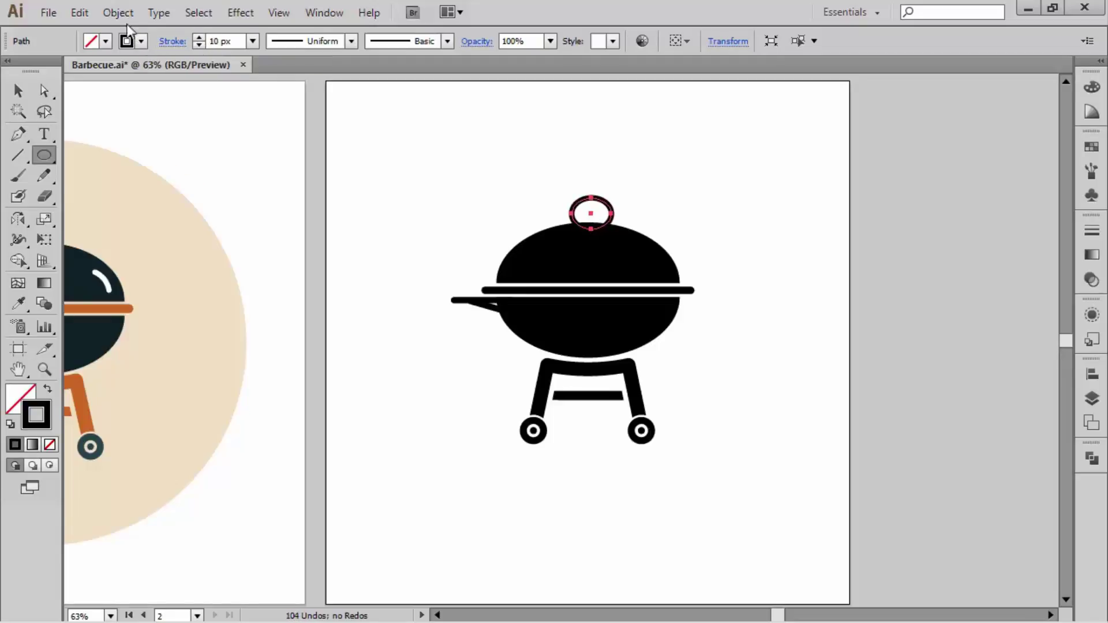
# - Expand the lid handle's fill and stroke into a filled shape
pyautogui.click(115, 13)
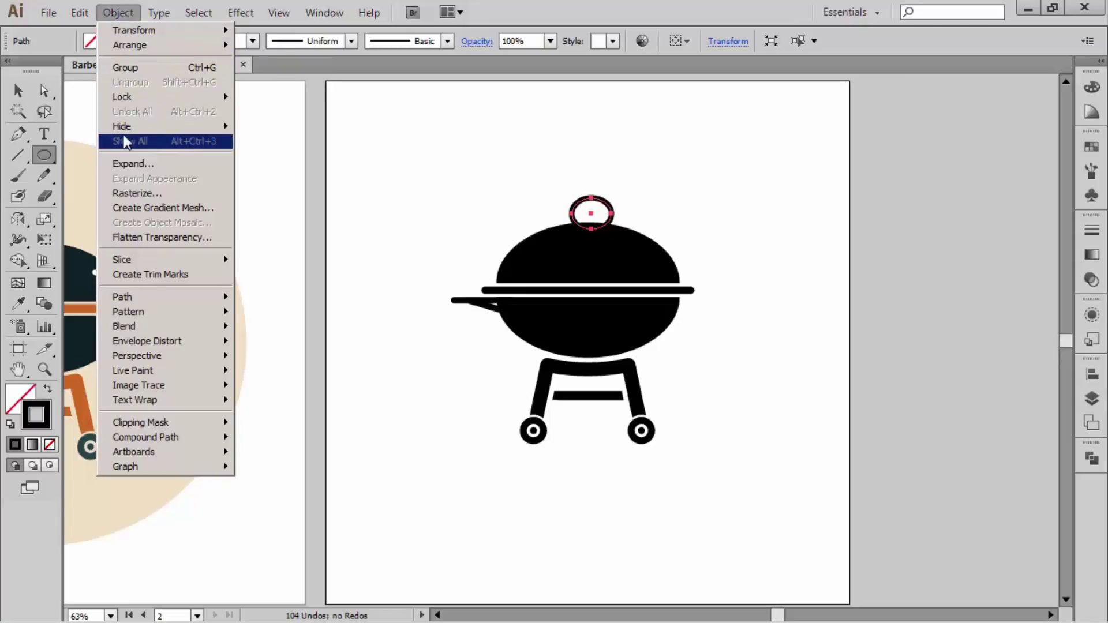
pyautogui.click(131, 164)
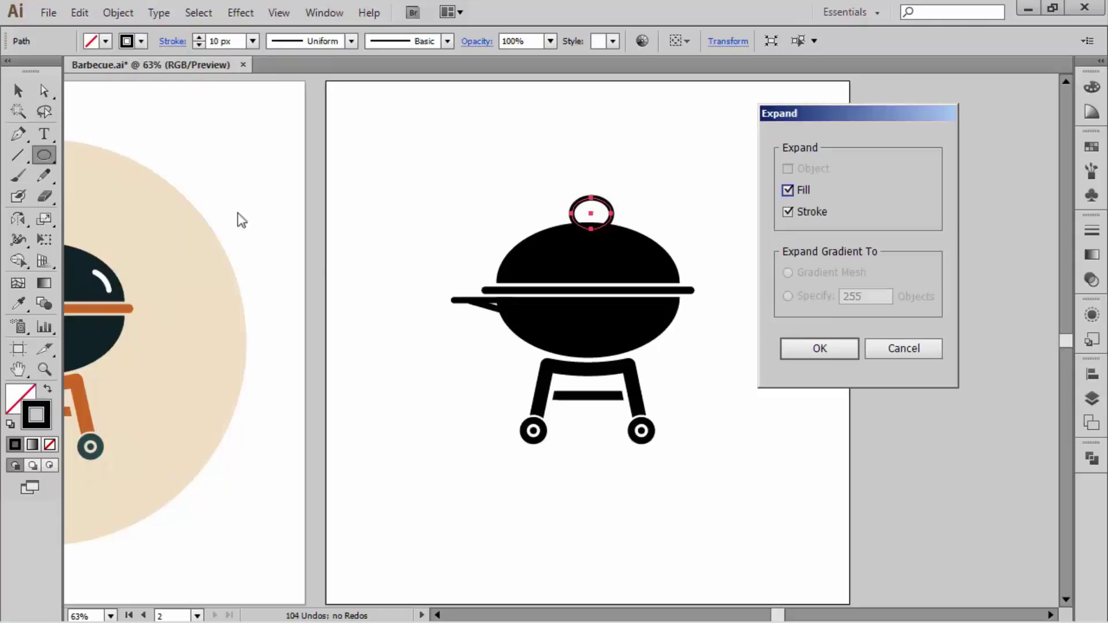
pyautogui.click(820, 349)
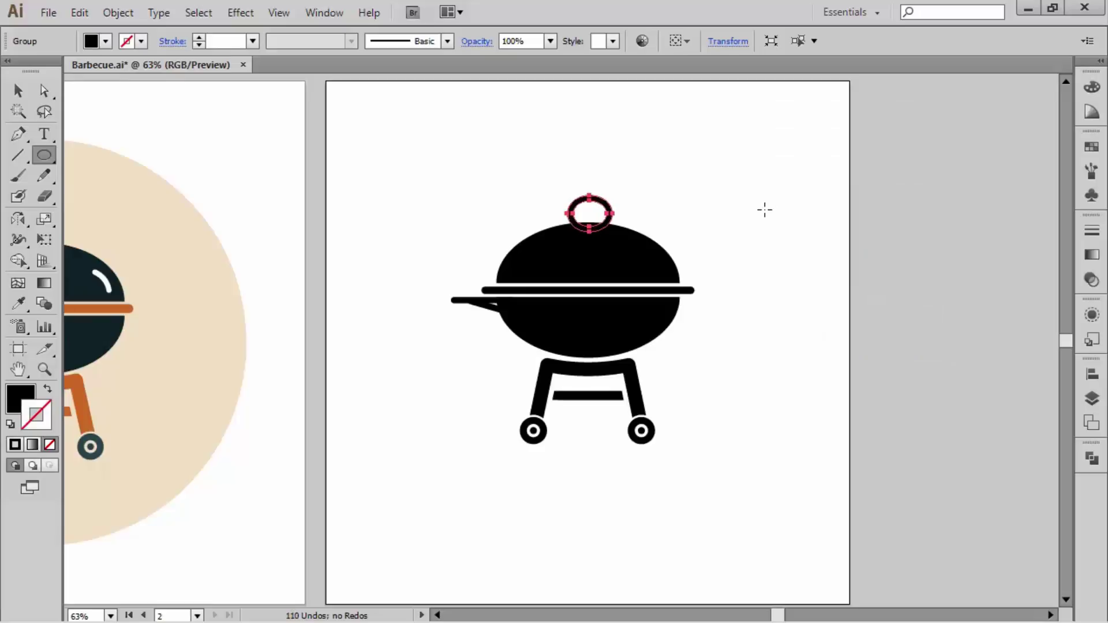
# - Nudge the expanded ring down into the lid and slightly left to centre it, and deselect it
pyautogui.press('Down')
pyautogui.press('Down')
pyautogui.press('Down')
pyautogui.press('Down')
pyautogui.press('Down')
pyautogui.press('Left')
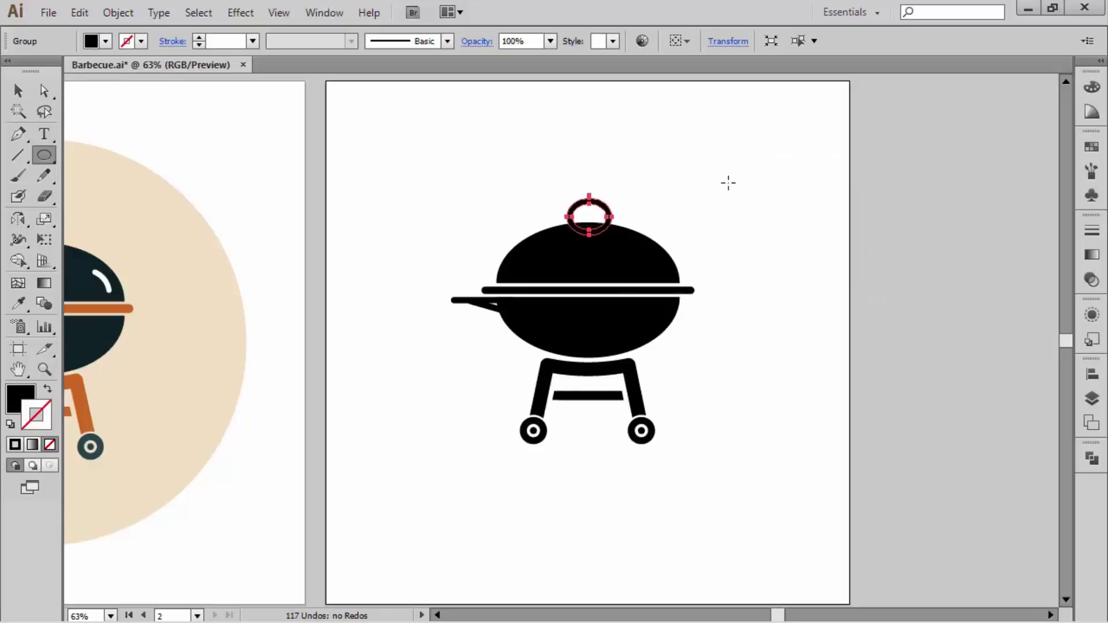
pyautogui.keyDown('ctrl'); pyautogui.click(691, 164); pyautogui.keyUp('ctrl')
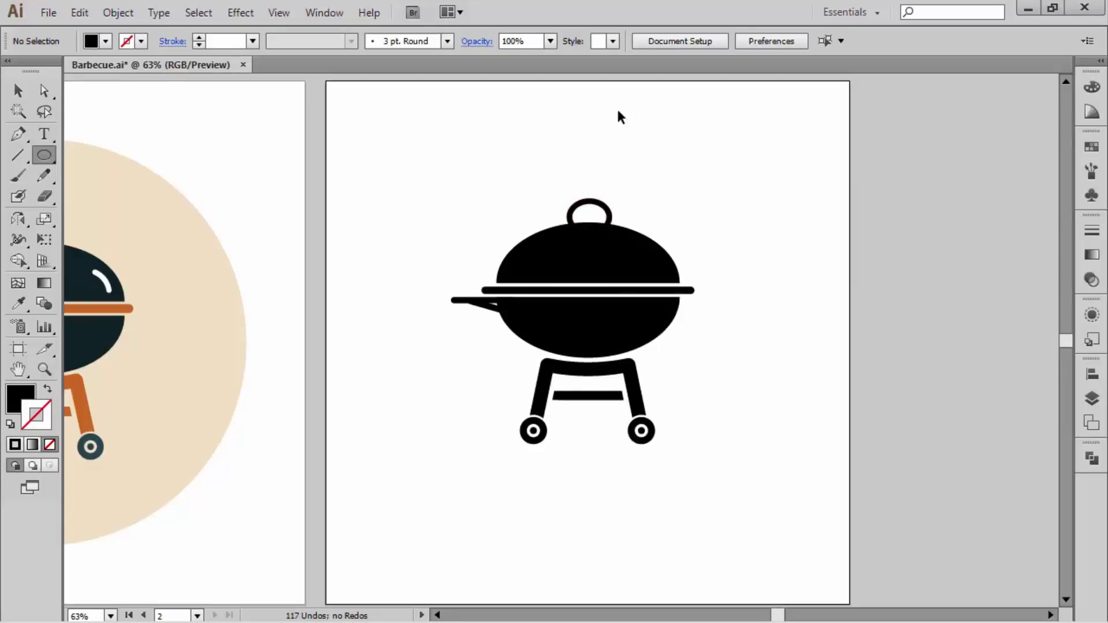
# - Unite the ring-shaped lid handle and the lid into a single shape, and deselect it
pyautogui.keyDown('ctrl'); pyautogui.click(589, 210); pyautogui.keyUp('ctrl')
pyautogui.keyDown('ctrl'); pyautogui.keyDown('shift'); pyautogui.click(660, 257); pyautogui.keyUp('shift'); pyautogui.keyUp('ctrl')
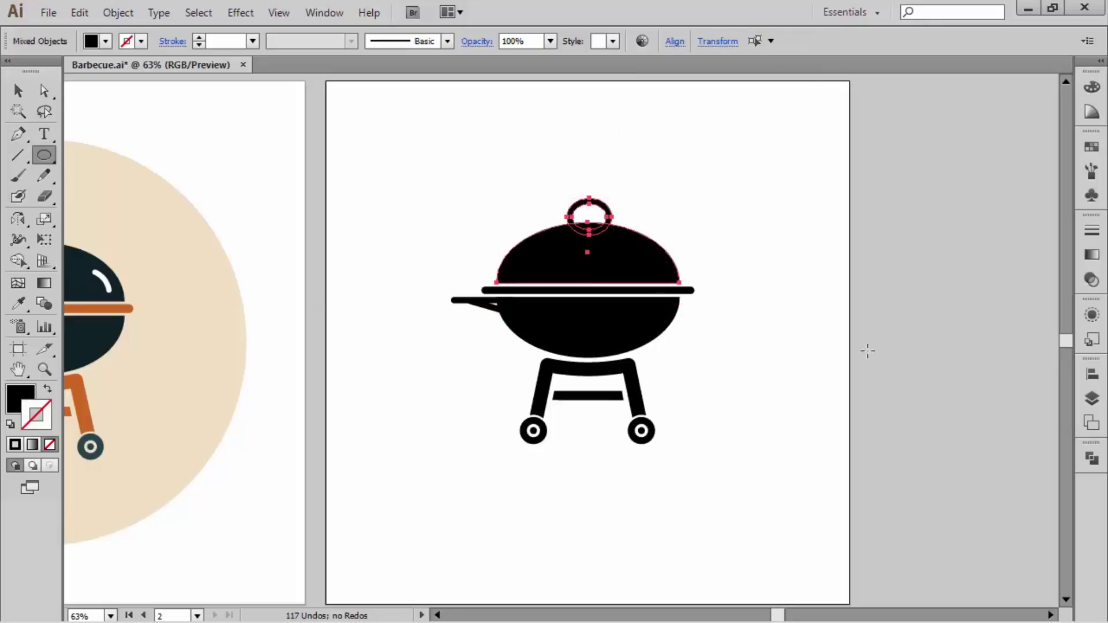
pyautogui.click(1091, 458)
pyautogui.click(894, 489)
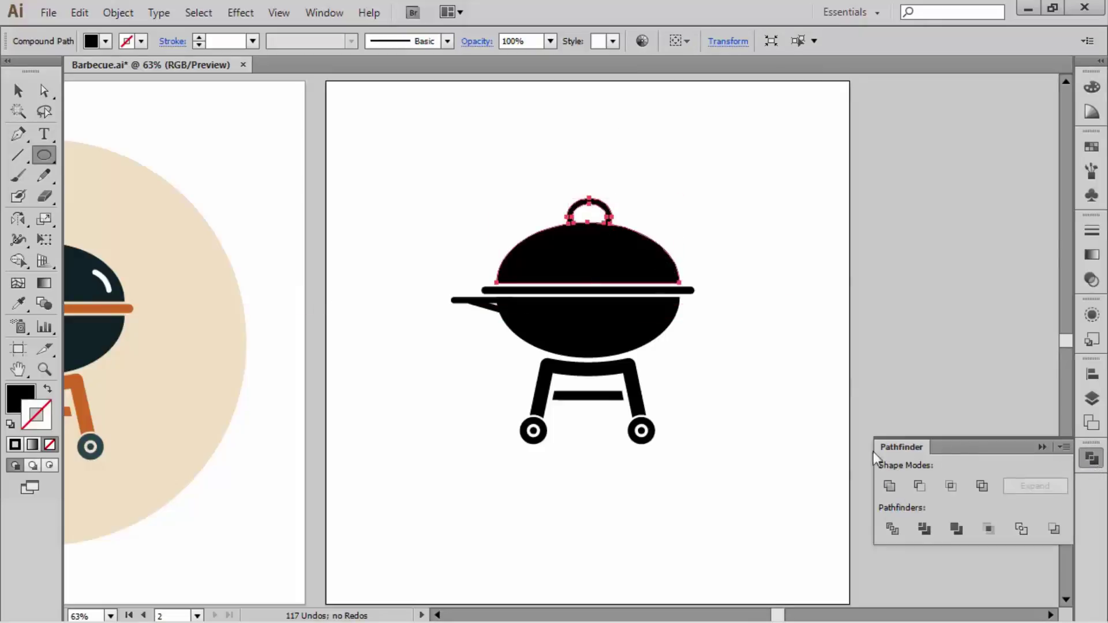
pyautogui.keyDown('ctrl'); pyautogui.click(749, 206); pyautogui.keyUp('ctrl')
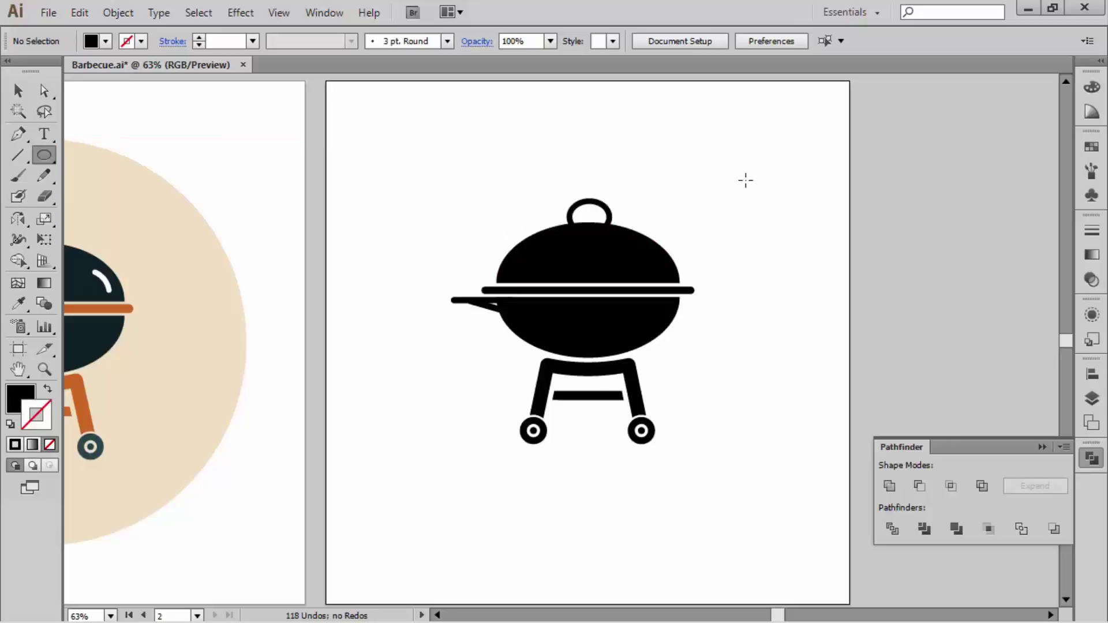
# - Draw a short curved highlight on the lid's upper right with the Pen tool, using a white stroke and no fill
pyautogui.hscroll(-5, 430, 220)
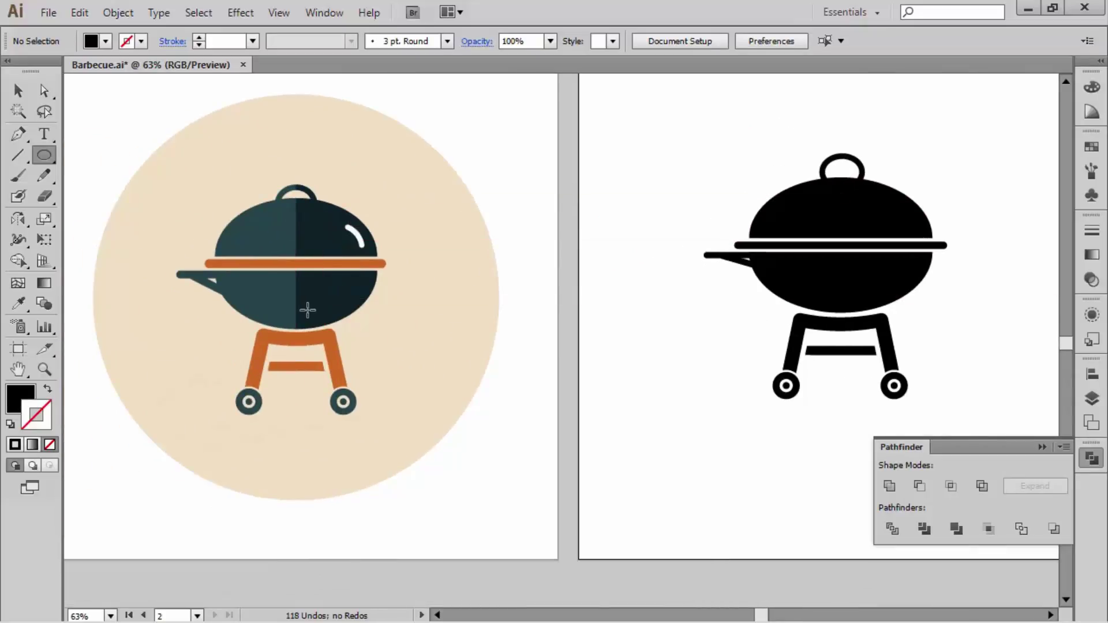
pyautogui.moveTo(633, 274); pyautogui.dragTo(475, 288)
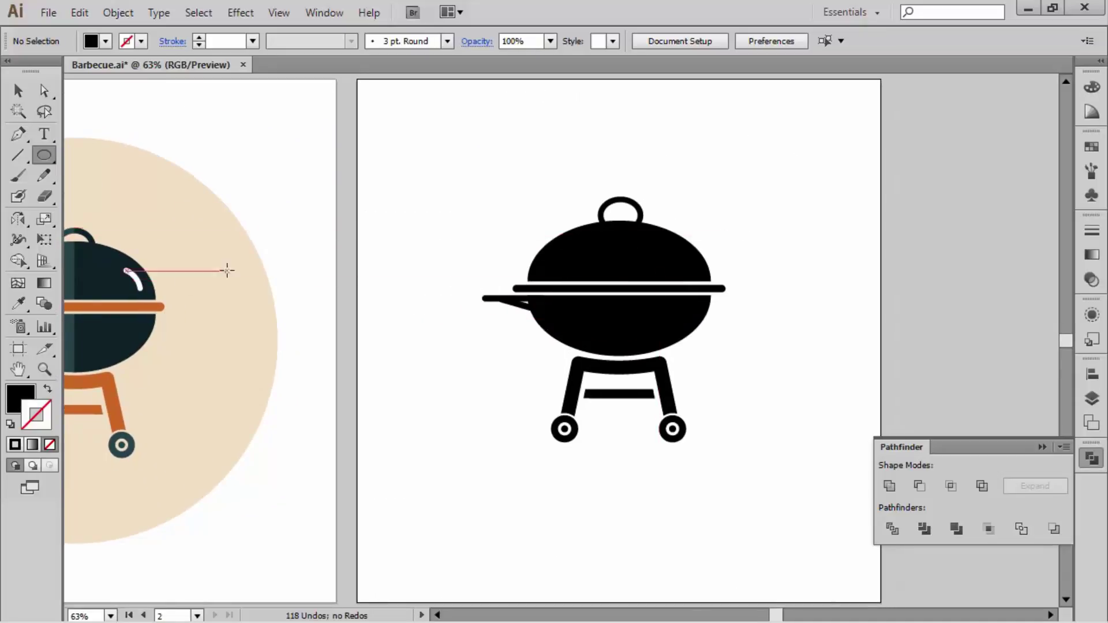
pyautogui.click(19, 135)
pyautogui.click(1041, 447)
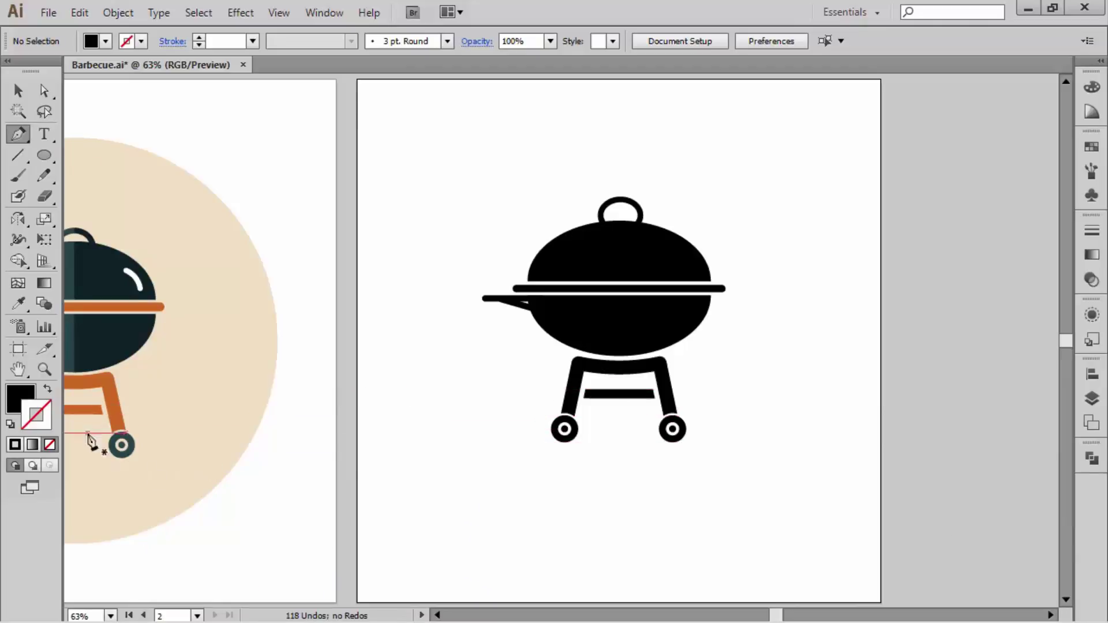
pyautogui.click(23, 392)
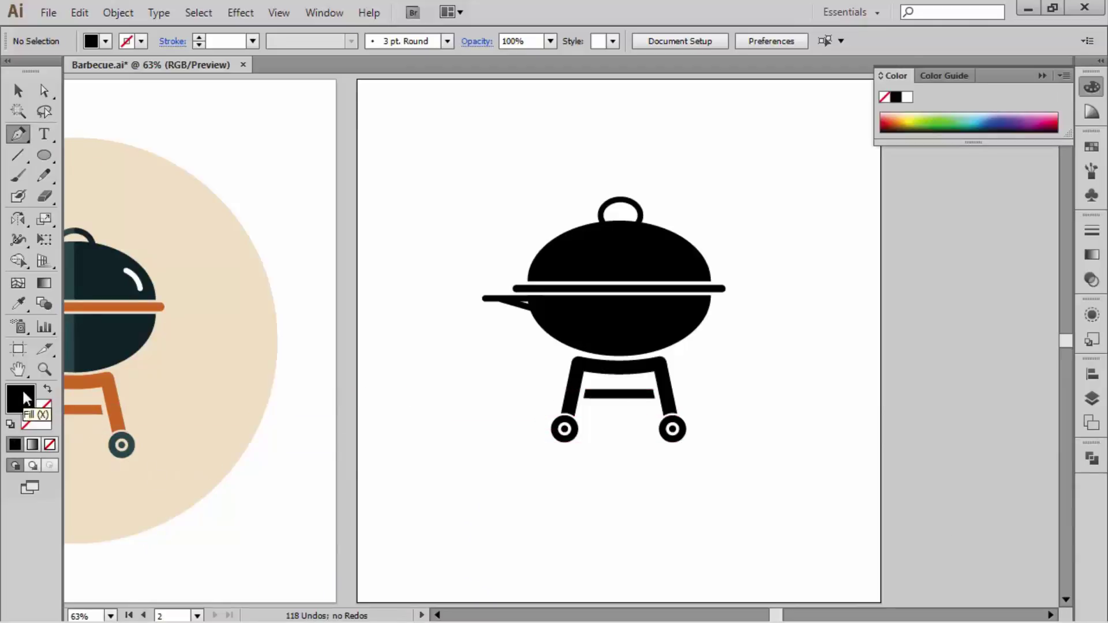
pyautogui.press('d')
pyautogui.click(46, 390)
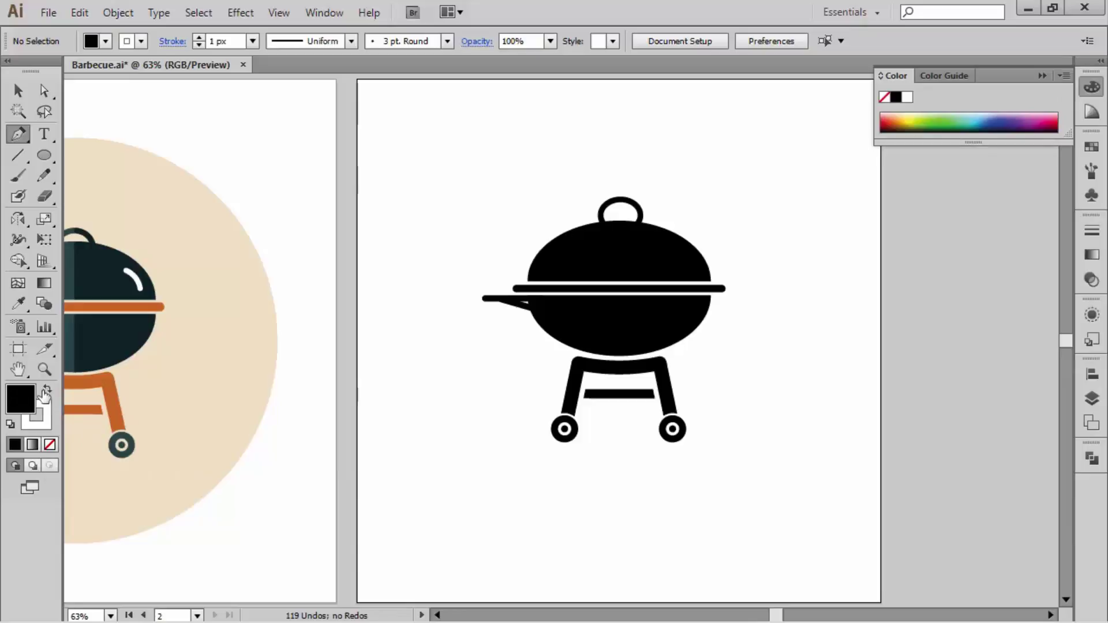
pyautogui.click(50, 444)
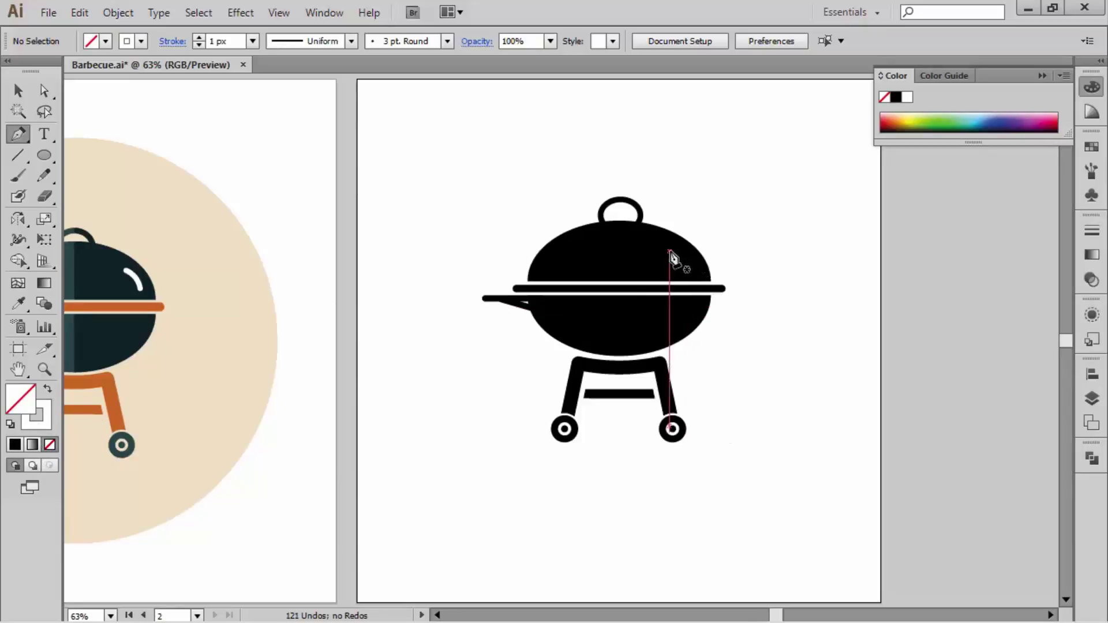
pyautogui.moveTo(668, 250); pyautogui.dragTo(697, 287)
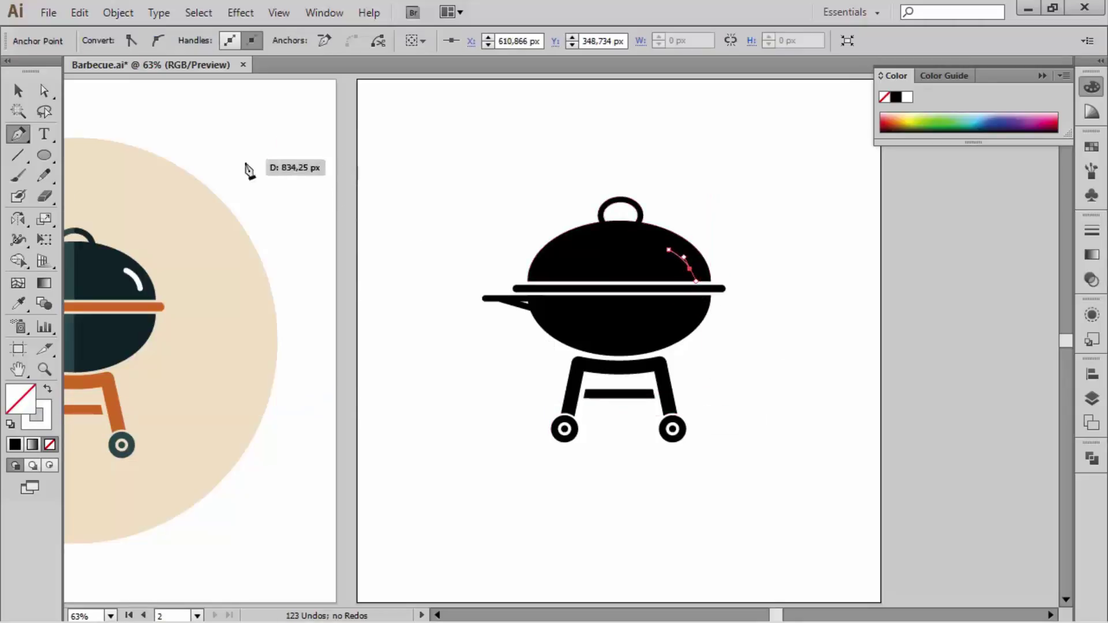
# - Set the highlight's stroke weight to 10 px with round caps, and deselect it
pyautogui.click(1091, 230)
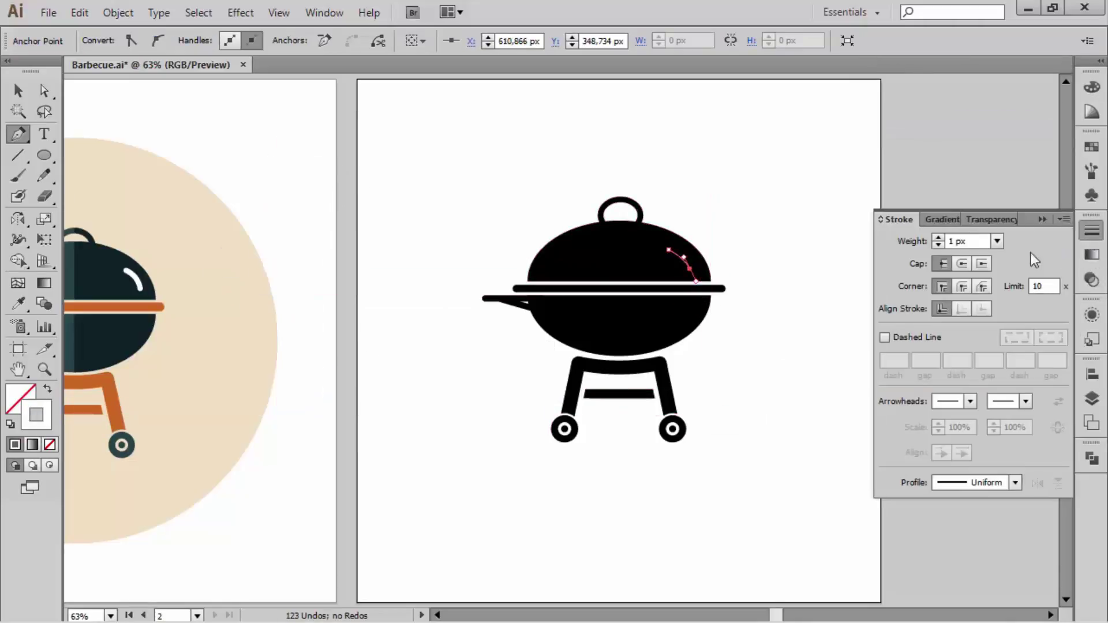
pyautogui.click(938, 238)
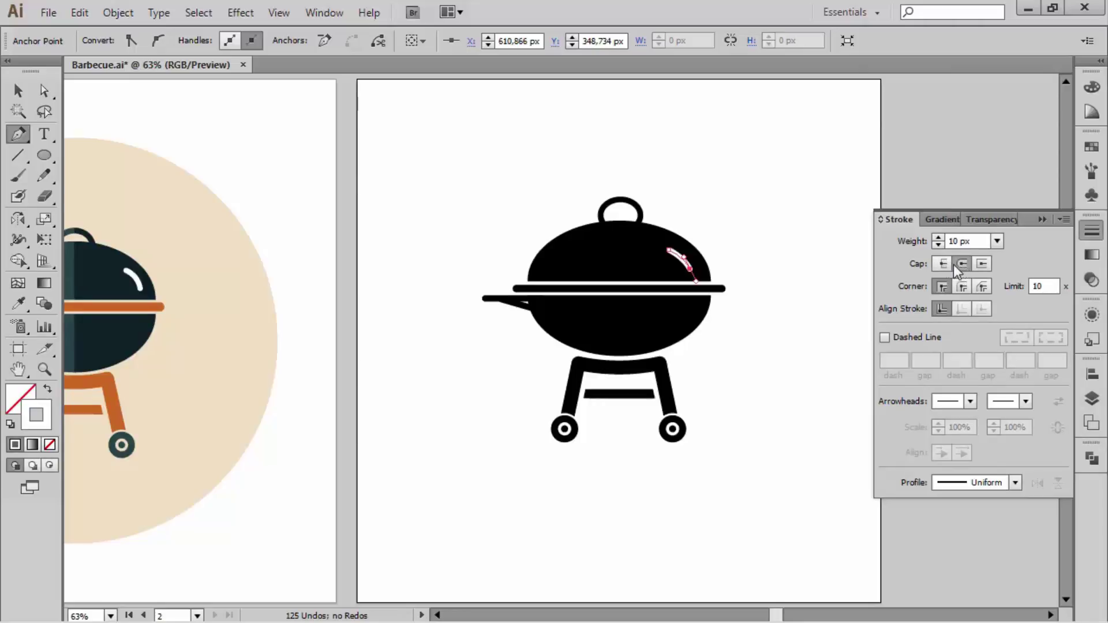
pyautogui.click(1043, 221)
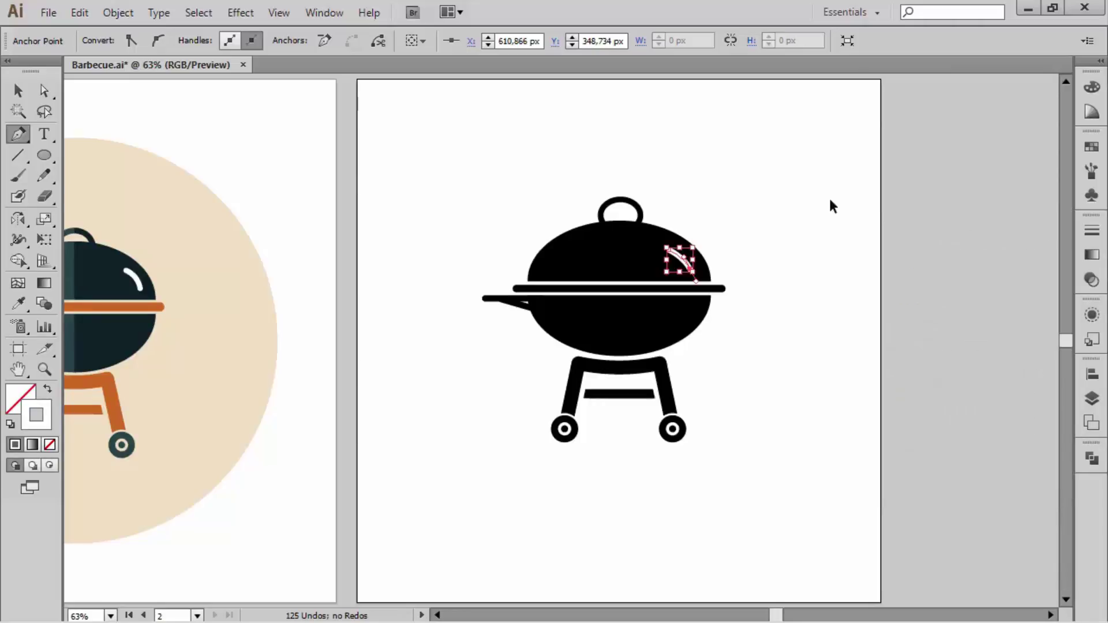
pyautogui.keyDown('ctrl'); pyautogui.click(830, 202); pyautogui.keyUp('ctrl')
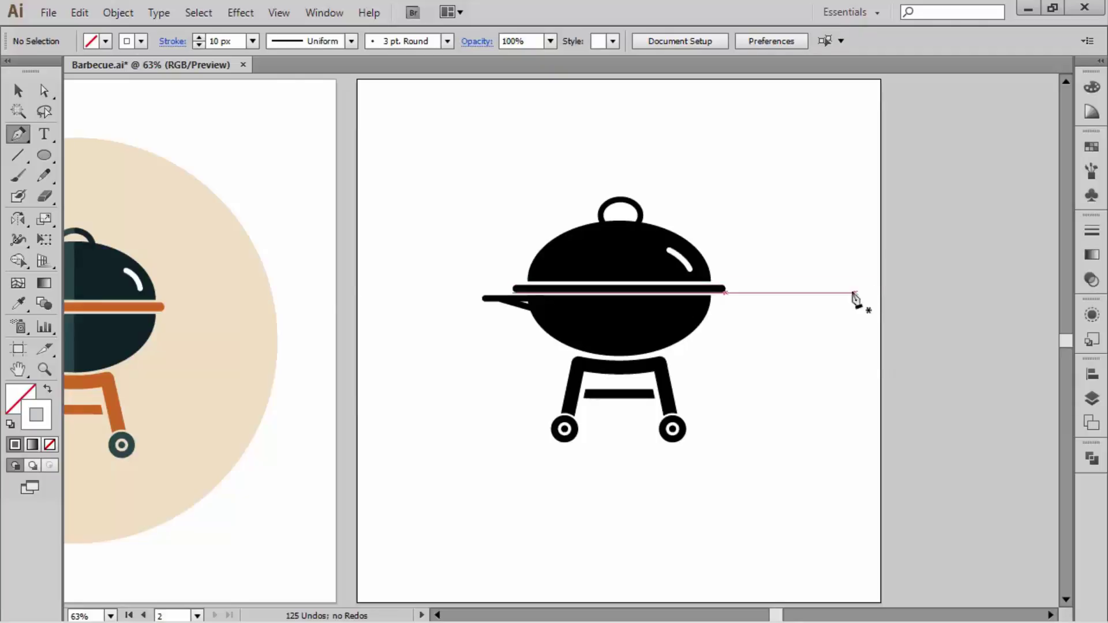
# - Draw a vertical line through the horizontal centre of the lid and bowl, from above the lid handle to just below the bowl
pyautogui.click(17, 91)
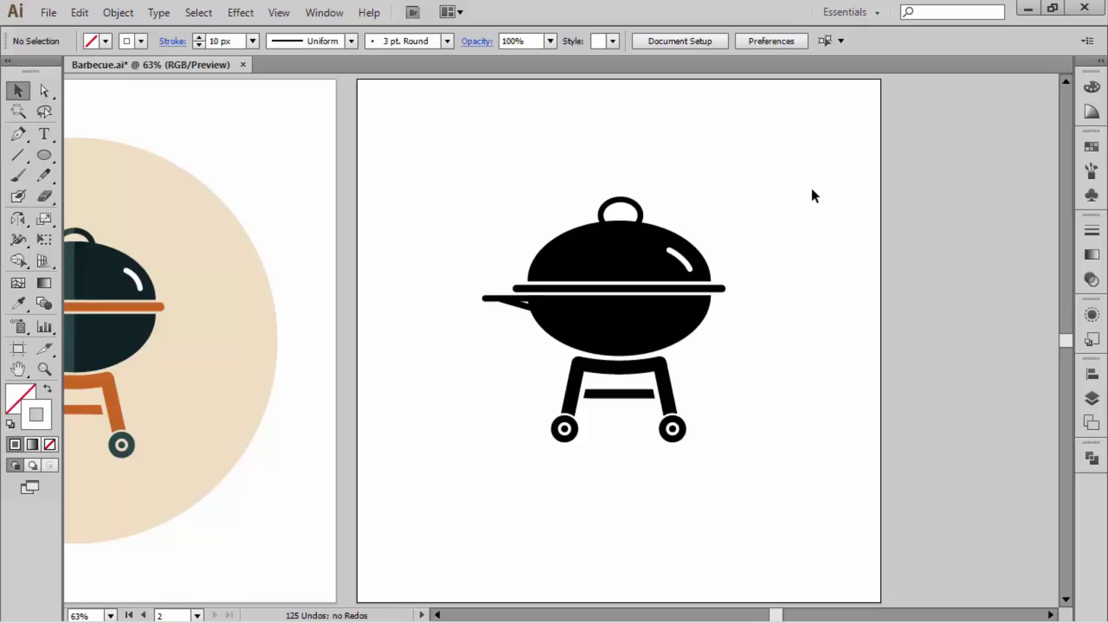
pyautogui.moveTo(760, 190); pyautogui.dragTo(755, 191)
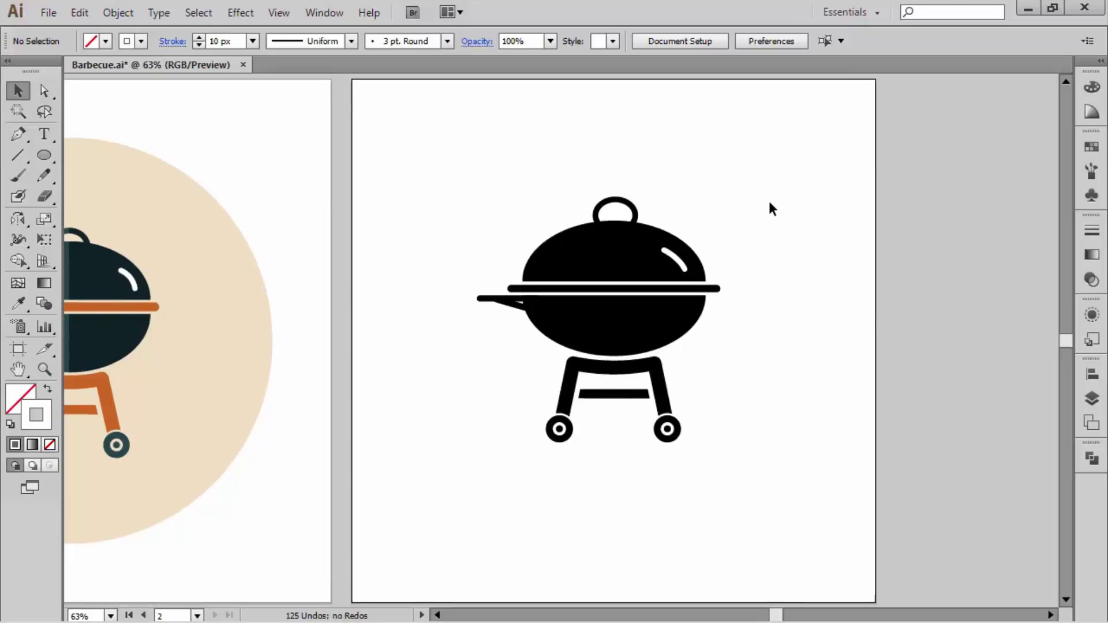
pyautogui.moveTo(382, 240); pyautogui.dragTo(631, 222)
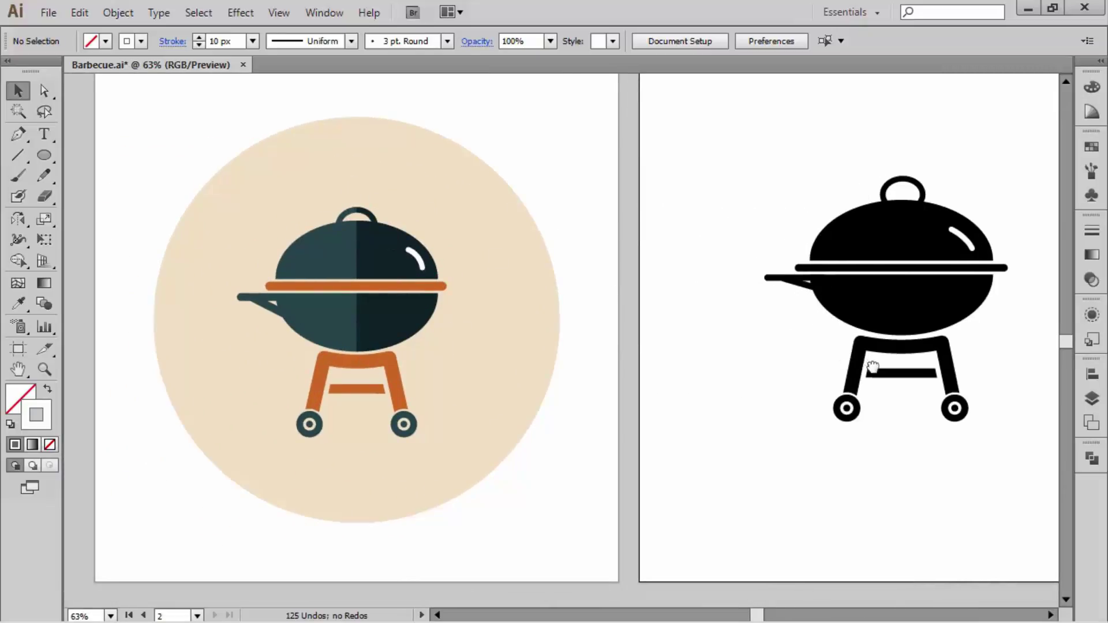
pyautogui.moveTo(871, 367); pyautogui.dragTo(621, 385)
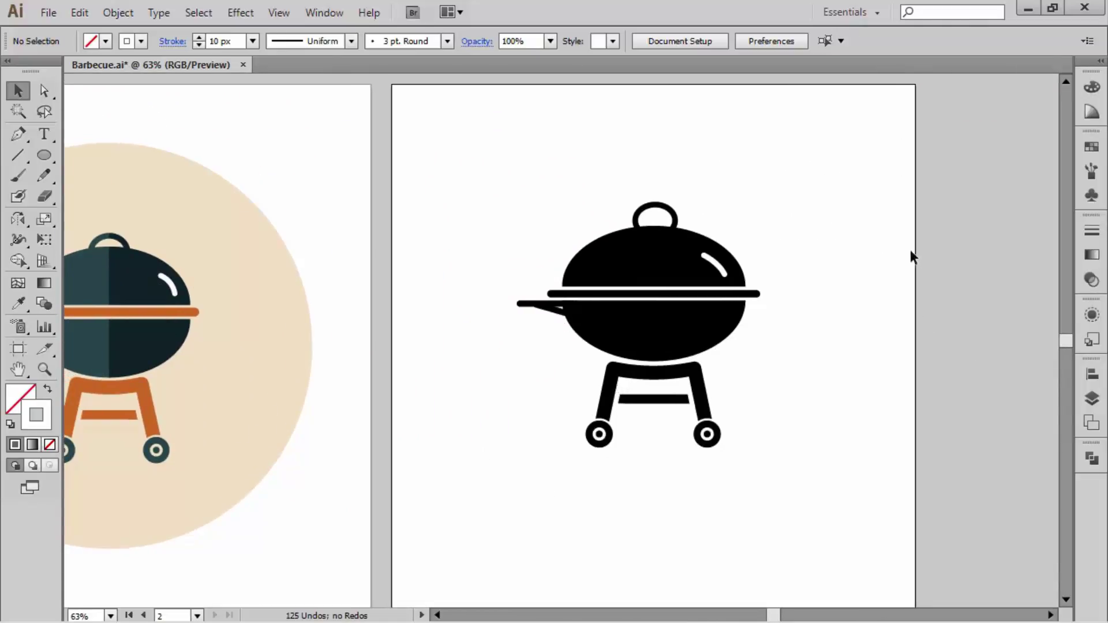
pyautogui.click(663, 213)
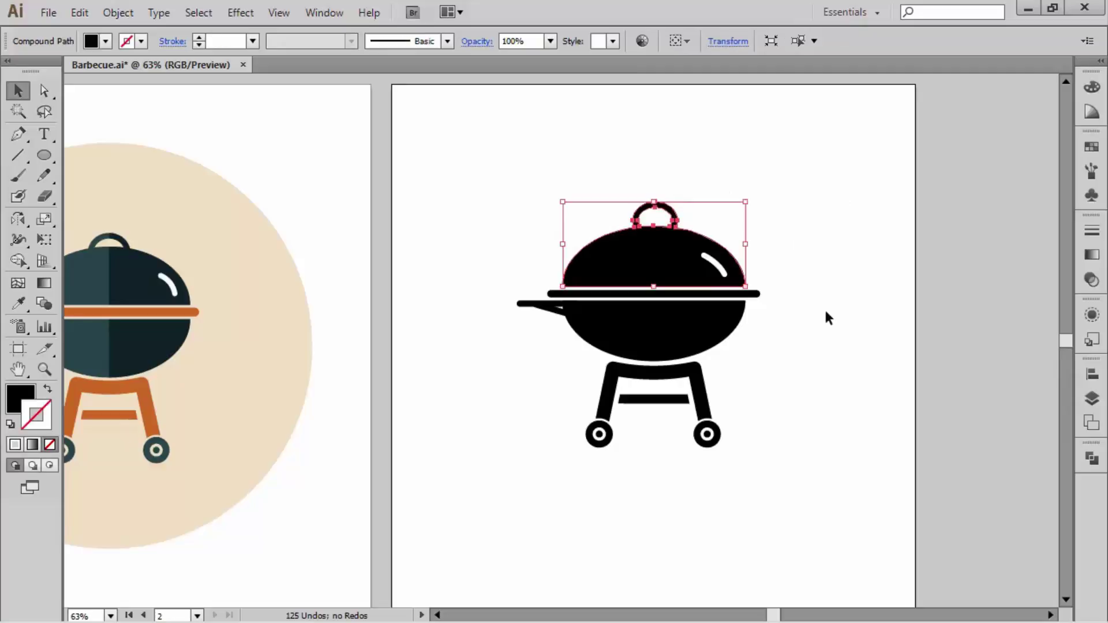
pyautogui.keyDown('shift'); pyautogui.click(710, 334); pyautogui.keyUp('shift')
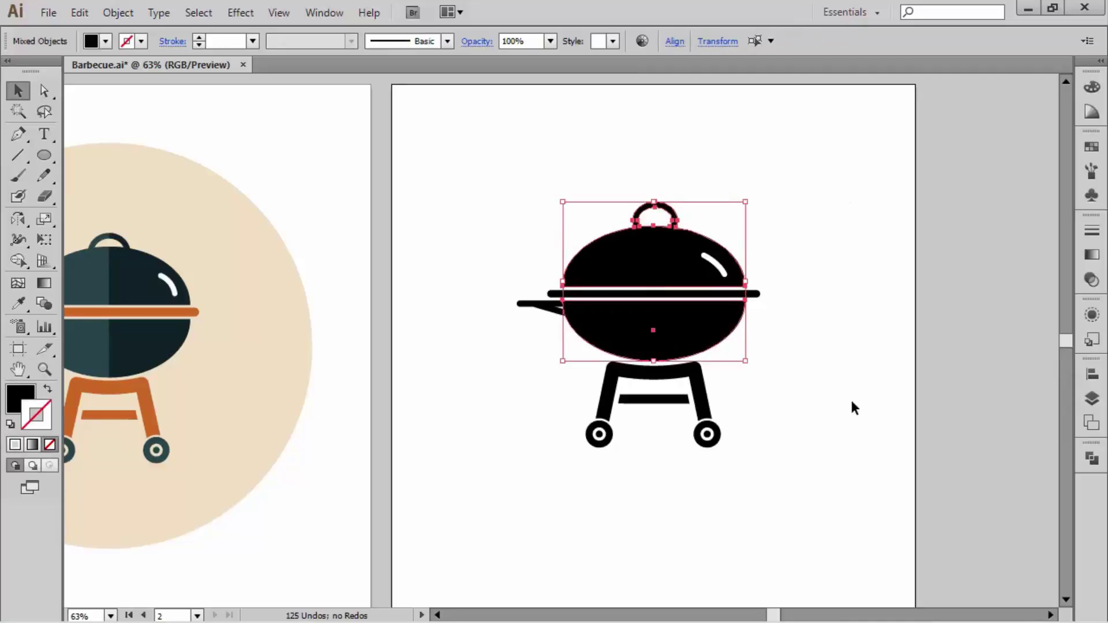
pyautogui.hotkey('ctrl', 'shift', 'b')
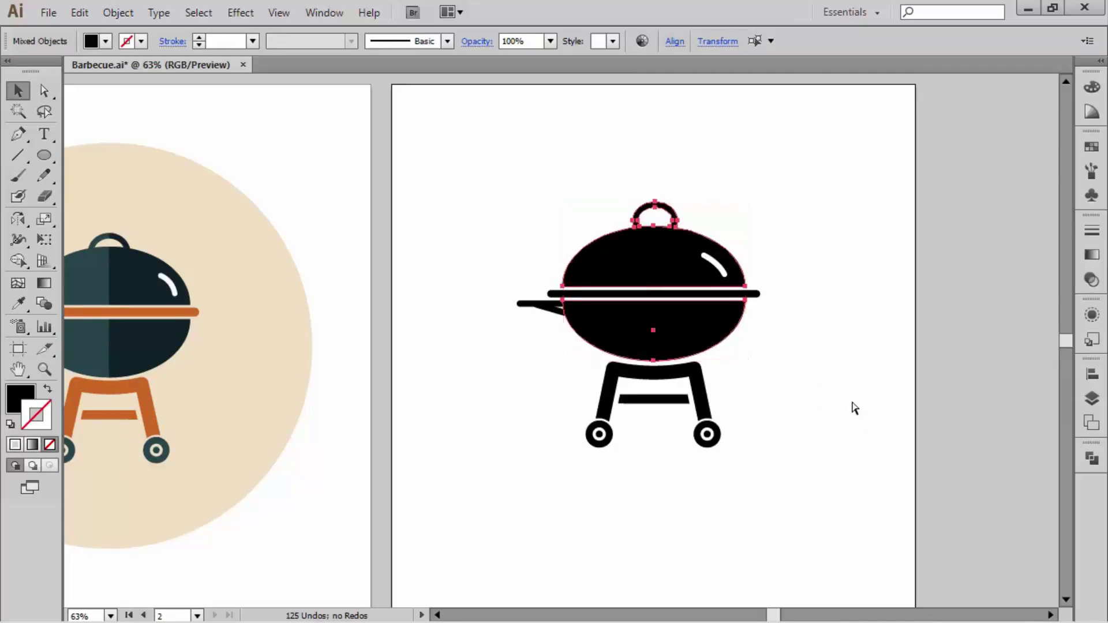
pyautogui.hotkey('ctrl', 'shift', 'b')
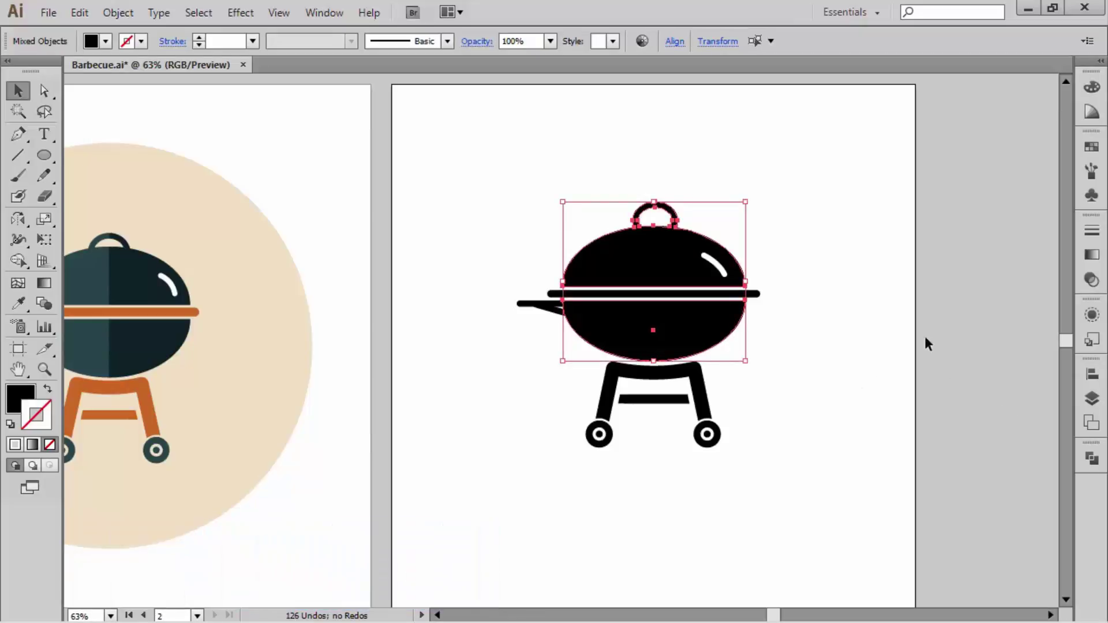
pyautogui.press('\\')
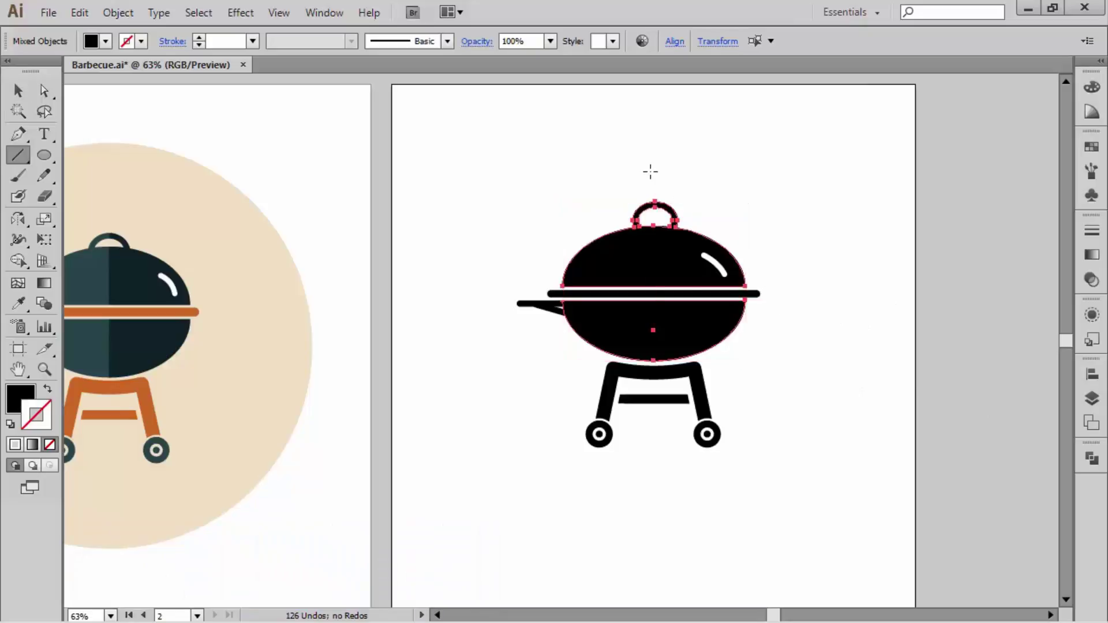
pyautogui.moveTo(655, 171); pyautogui.dragTo(653, 330)
pyautogui.moveTo(654, 171); pyautogui.dragTo(672, 364)
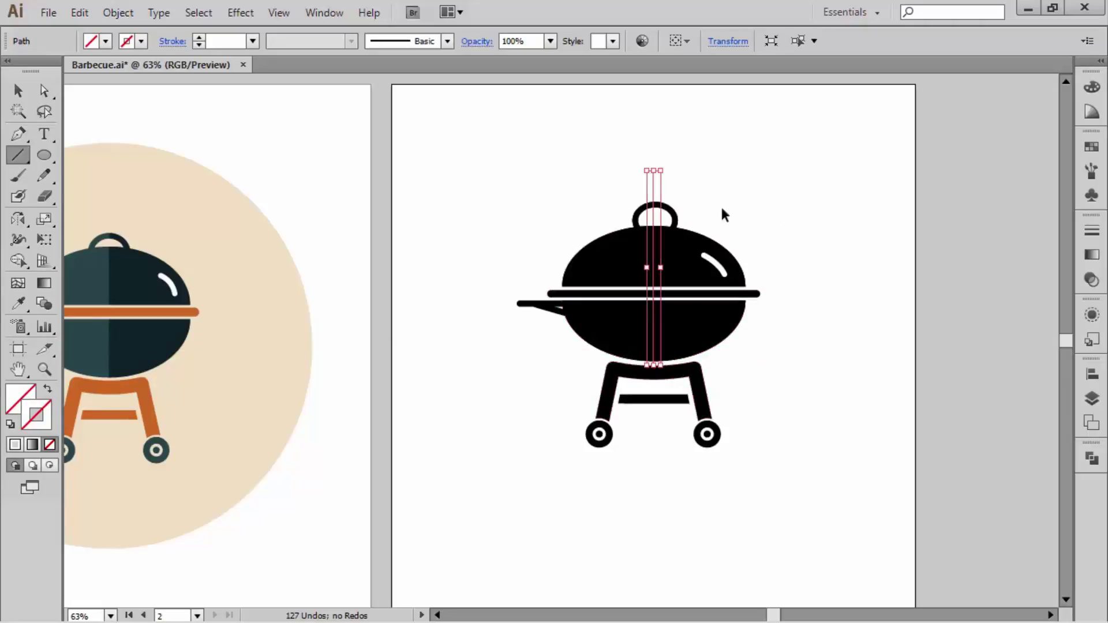
# - Divide the lid and the bowl along the vertical centre line with the Pathfinder's Divide operation
pyautogui.keyDown('ctrl'); pyautogui.keyDown('shift'); pyautogui.click(678, 234); pyautogui.keyUp('shift'); pyautogui.keyUp('ctrl')
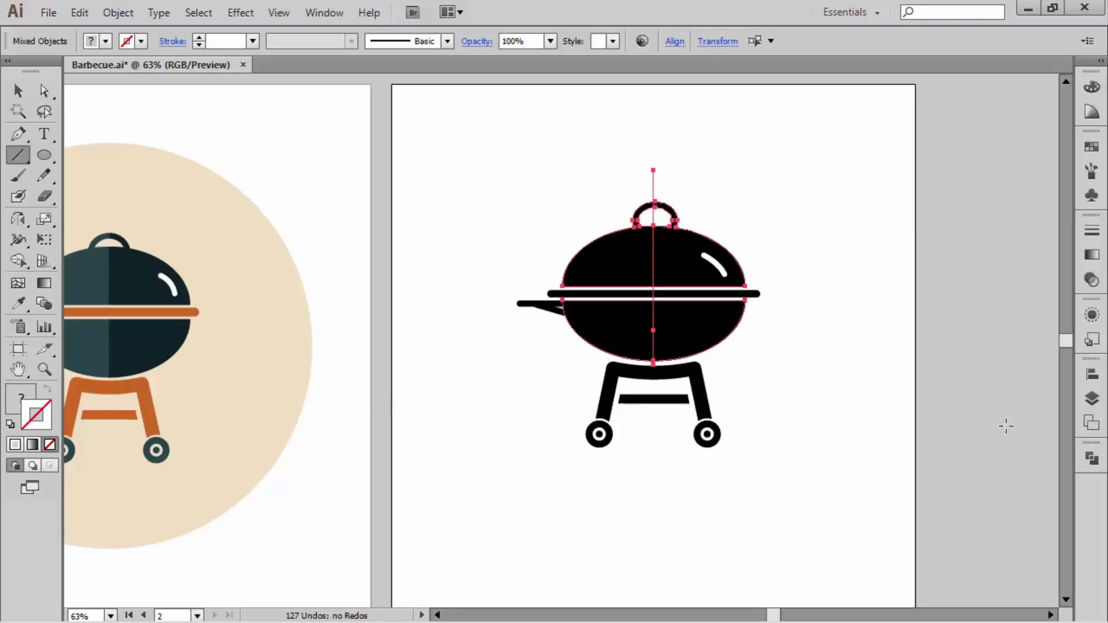
pyautogui.click(1092, 458)
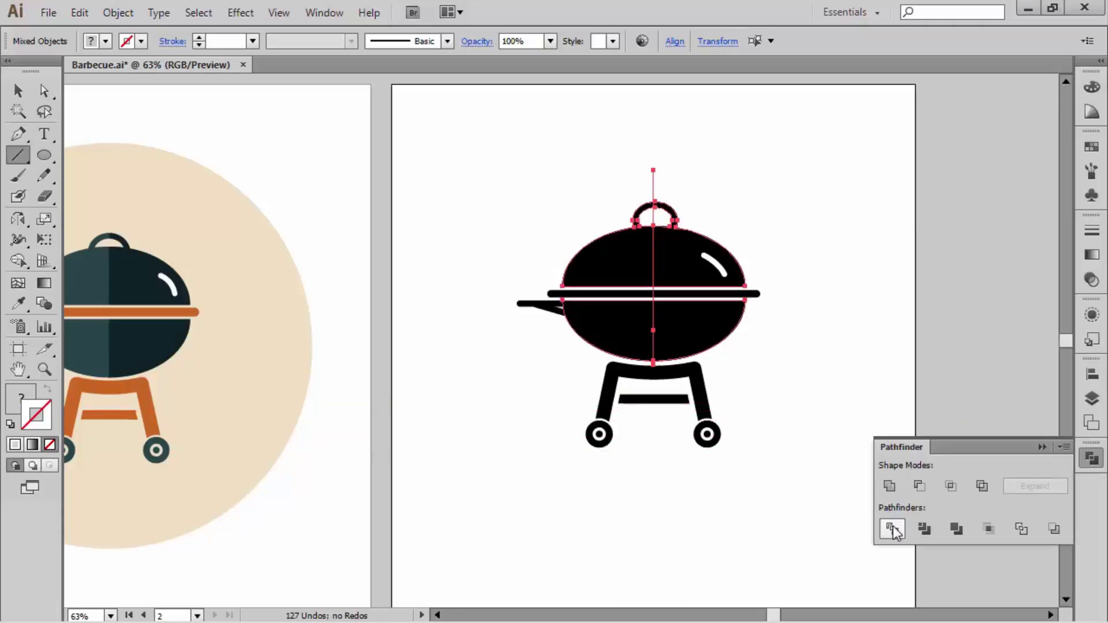
pyautogui.click(892, 529)
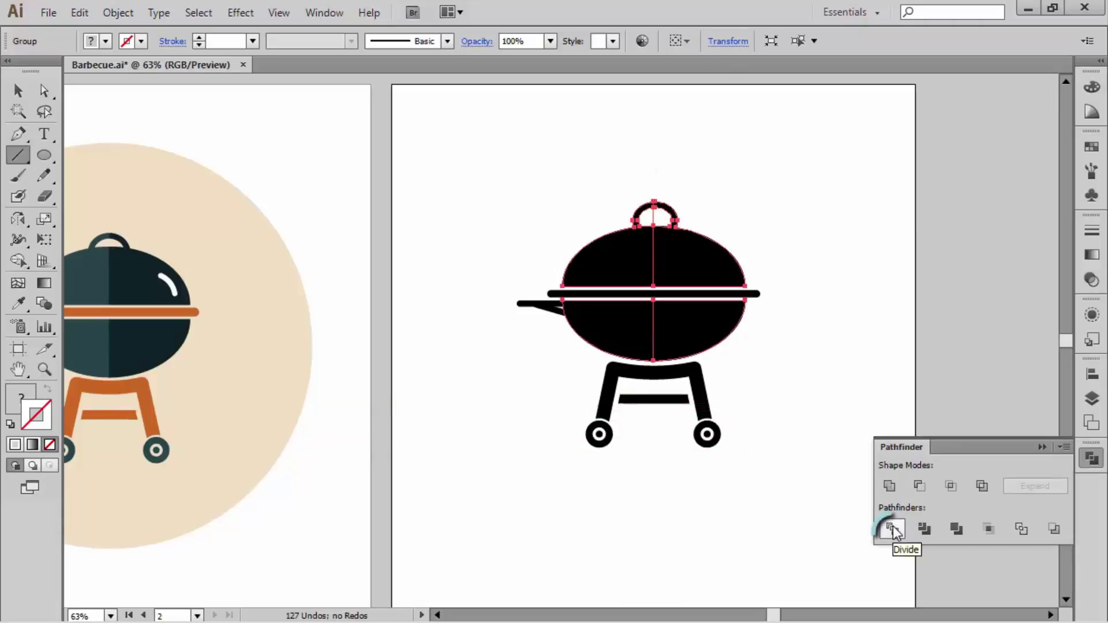
# - Ungroup the divided lid and bowl pieces and deselect them
pyautogui.keyDown('ctrl'); pyautogui.click(778, 179); pyautogui.keyUp('ctrl')
pyautogui.keyDown('ctrl'); pyautogui.click(709, 253); pyautogui.keyUp('ctrl')
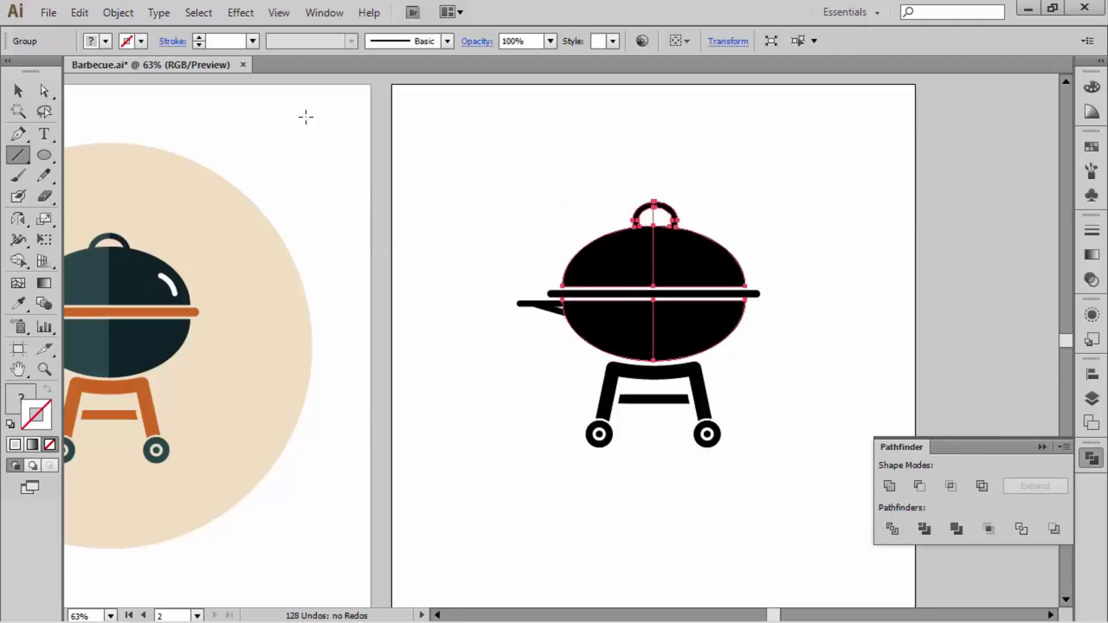
pyautogui.click(116, 20)
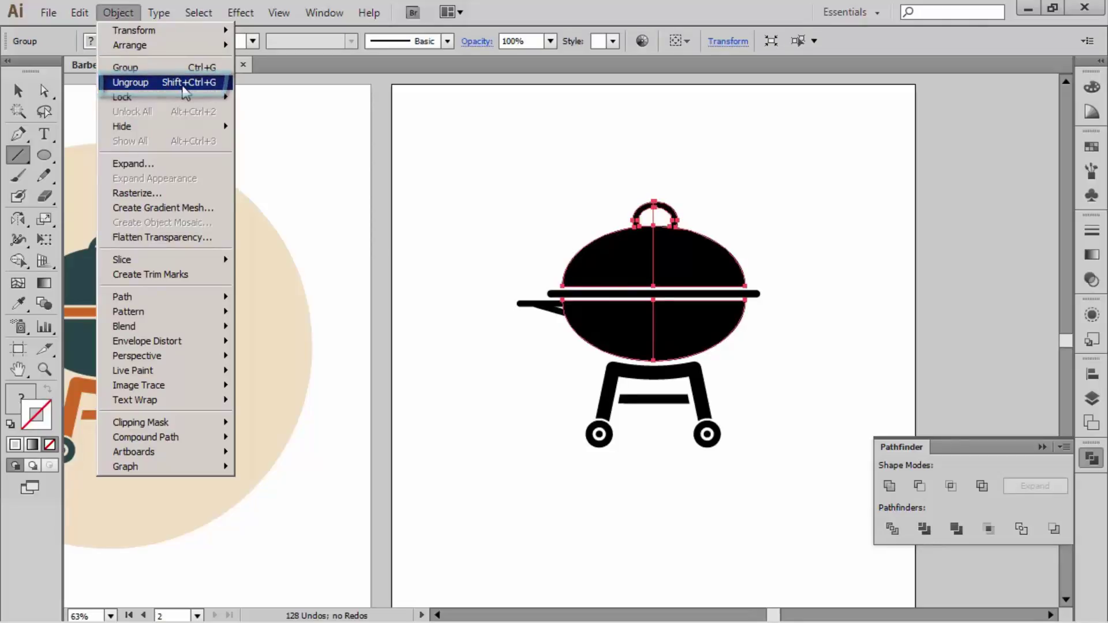
pyautogui.click(182, 87)
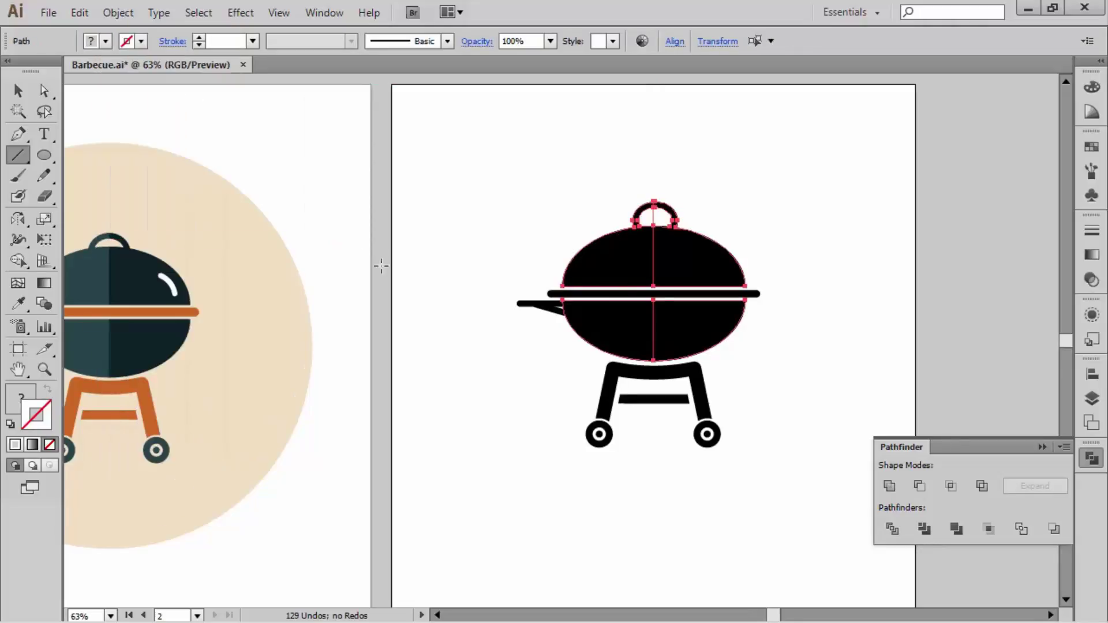
pyautogui.click(747, 179)
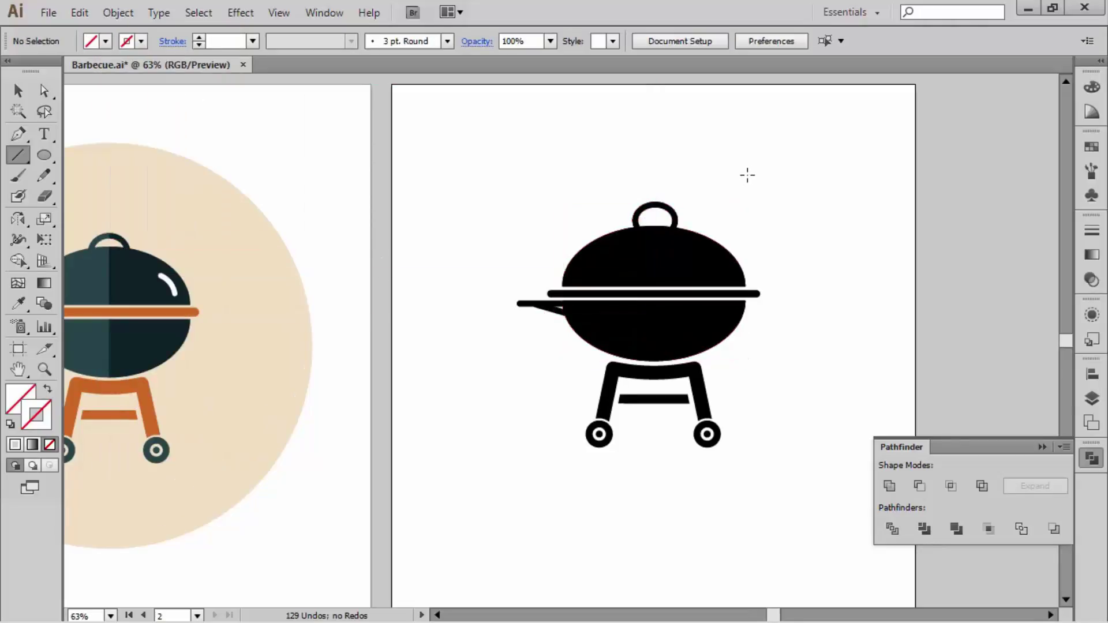
# - Check the split by selecting the left halves of the lid and bowl, followed by the right halves, and clear the selection
pyautogui.keyDown('ctrl'); pyautogui.click(603, 247); pyautogui.keyUp('ctrl')
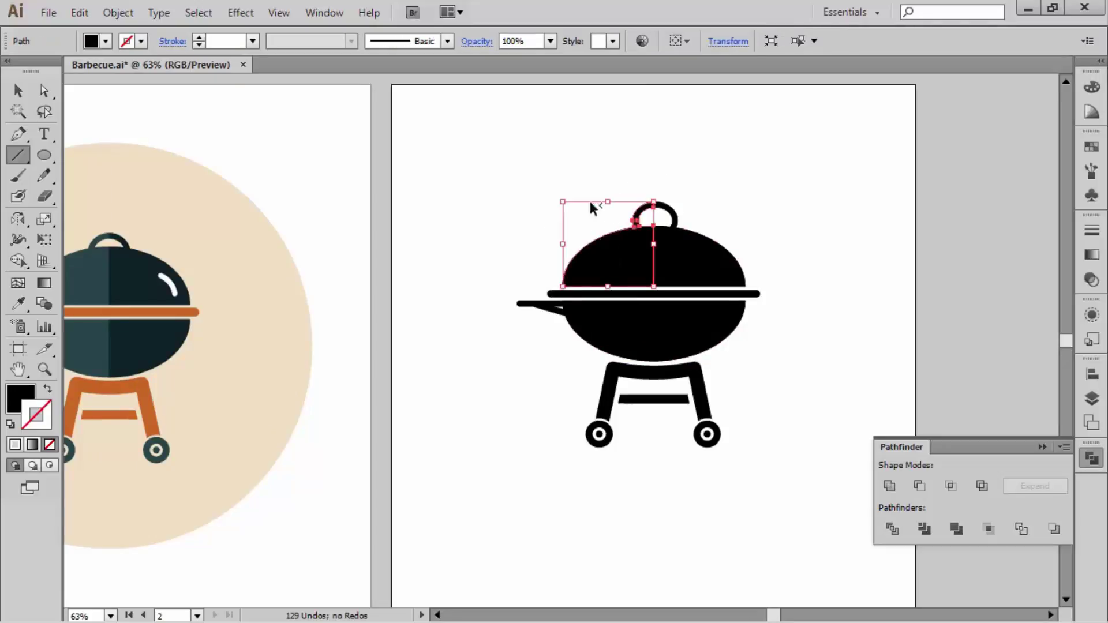
pyautogui.keyDown('ctrl'); pyautogui.keyDown('shift'); pyautogui.click(602, 317); pyautogui.keyUp('shift'); pyautogui.keyUp('ctrl')
pyautogui.keyDown('ctrl'); pyautogui.click(827, 183); pyautogui.keyUp('ctrl')
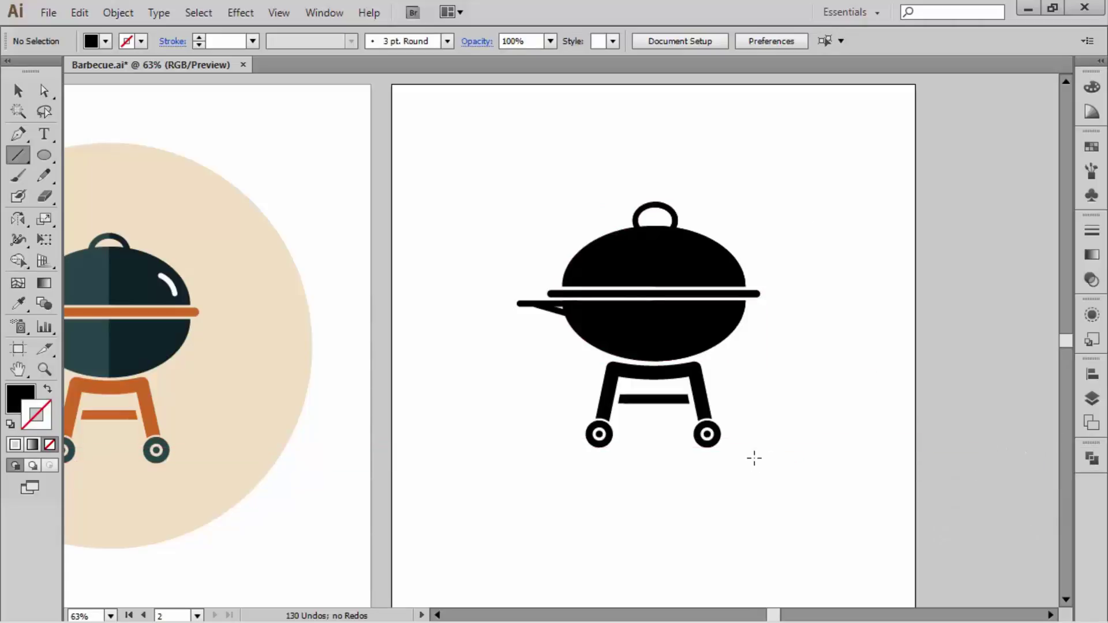
pyautogui.keyDown('ctrl'); pyautogui.click(713, 260); pyautogui.keyUp('ctrl')
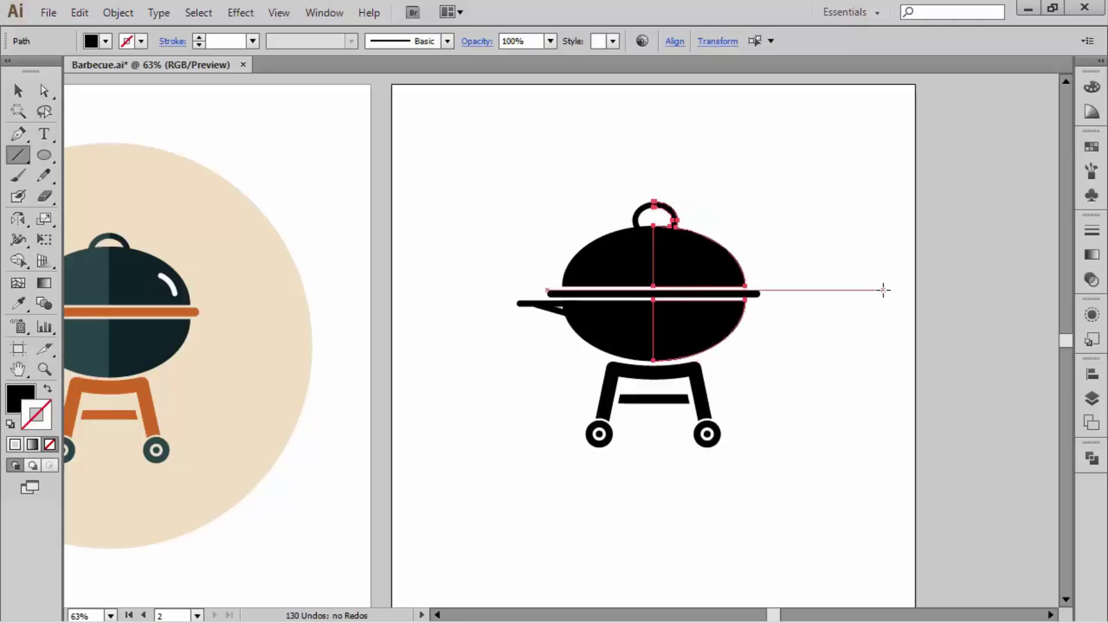
pyautogui.keyDown('ctrl'); pyautogui.click(852, 356); pyautogui.keyUp('ctrl')
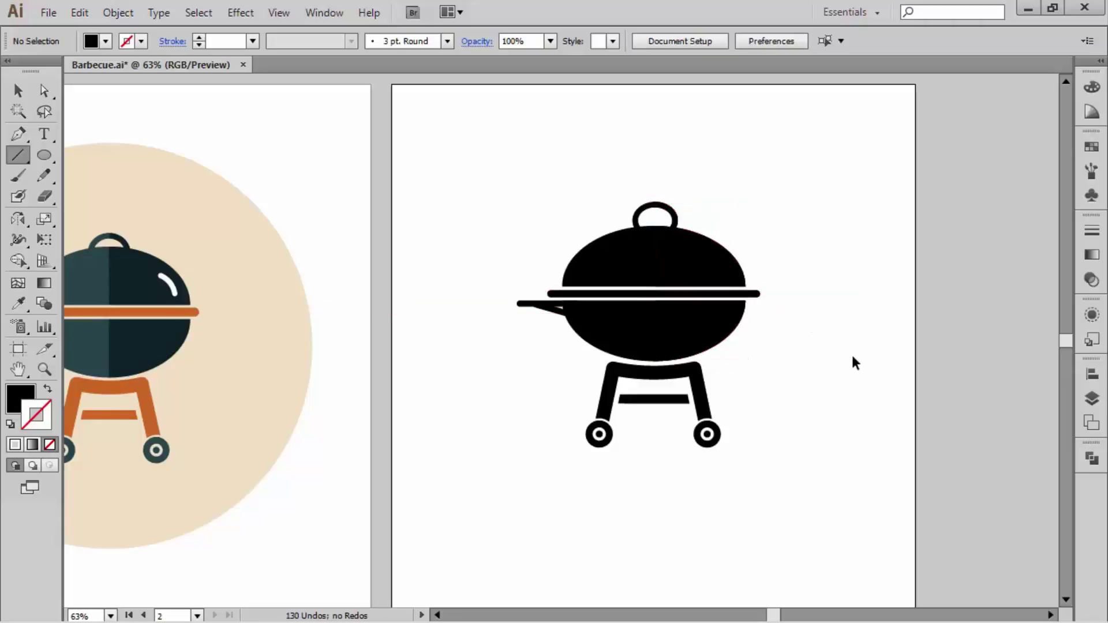
# - Fill the left halves of the lid, lid handle and bowl, plus the side handle's bar and brace, with the dark teal swatch
pyautogui.keyDown('ctrl'); pyautogui.click(588, 262); pyautogui.keyUp('ctrl')
pyautogui.keyDown('ctrl'); pyautogui.keyDown('shift'); pyautogui.click(613, 343); pyautogui.keyUp('shift'); pyautogui.keyUp('ctrl')
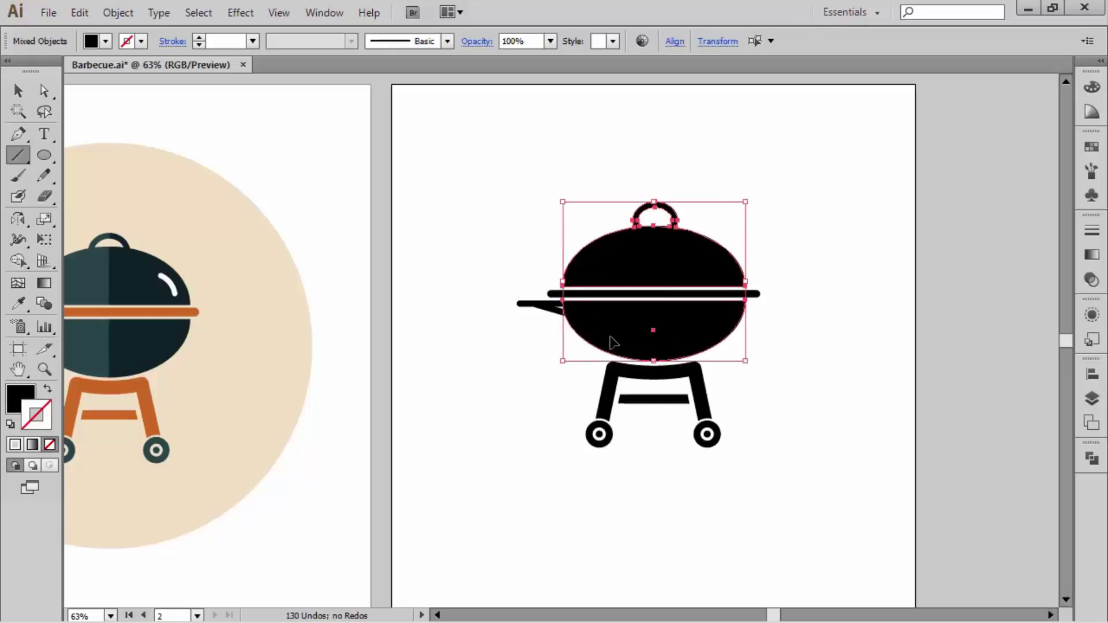
pyautogui.moveTo(479, 352); pyautogui.dragTo(615, 361)
pyautogui.keyDown('ctrl'); pyautogui.keyDown('shift'); pyautogui.click(663, 313); pyautogui.keyUp('shift'); pyautogui.keyUp('ctrl')
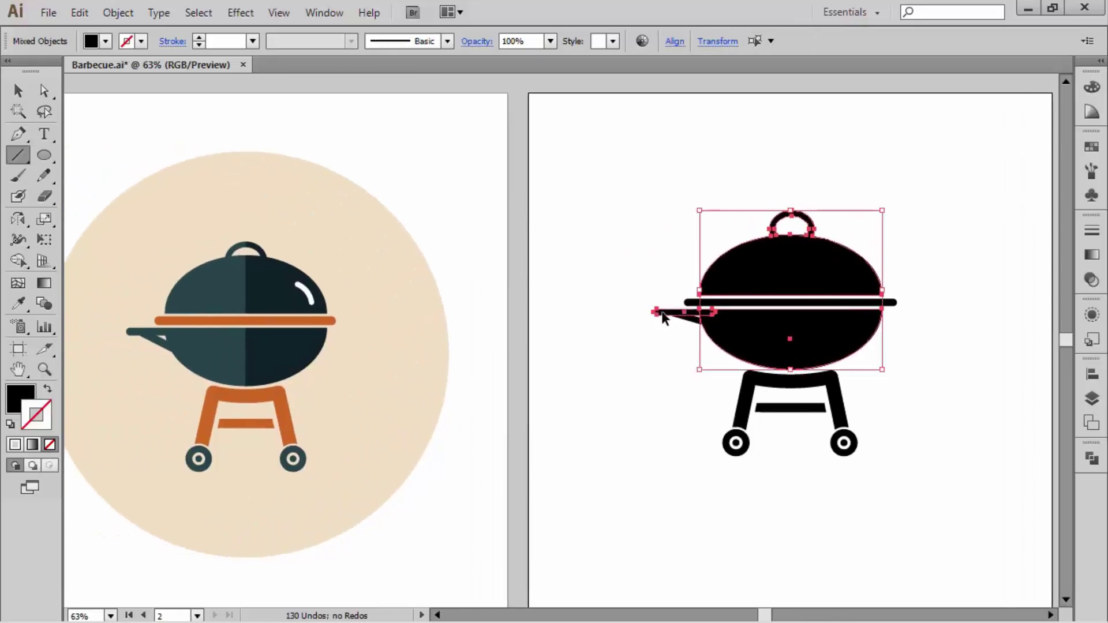
pyautogui.keyDown('ctrl'); pyautogui.keyDown('shift'); pyautogui.click(696, 326); pyautogui.keyUp('shift'); pyautogui.keyUp('ctrl')
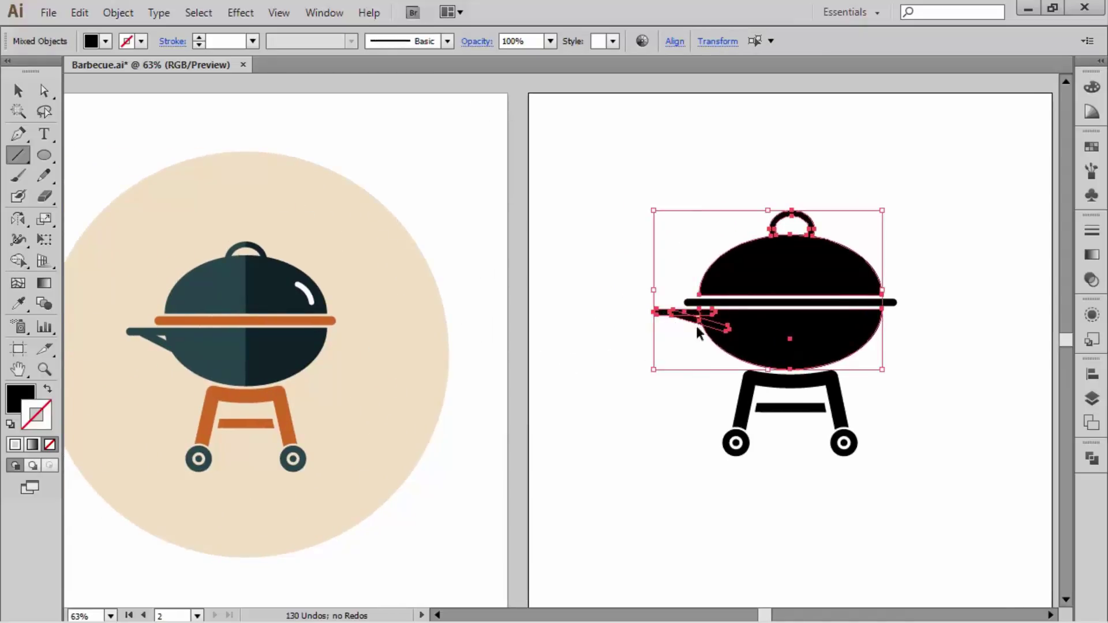
pyautogui.click(1091, 149)
pyautogui.click(913, 169)
# - Fill the horizontal rim bar and the leg frame with the orange swatch
pyautogui.moveTo(706, 139); pyautogui.dragTo(589, 114)
pyautogui.keyDown('ctrl'); pyautogui.click(787, 276); pyautogui.keyUp('ctrl')
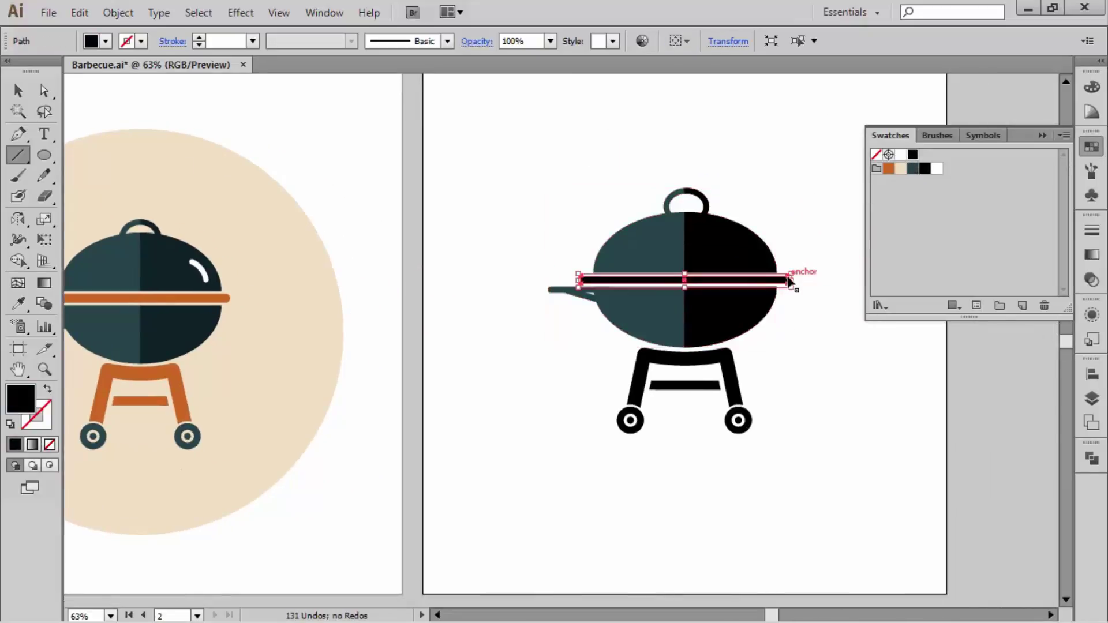
pyautogui.click(890, 169)
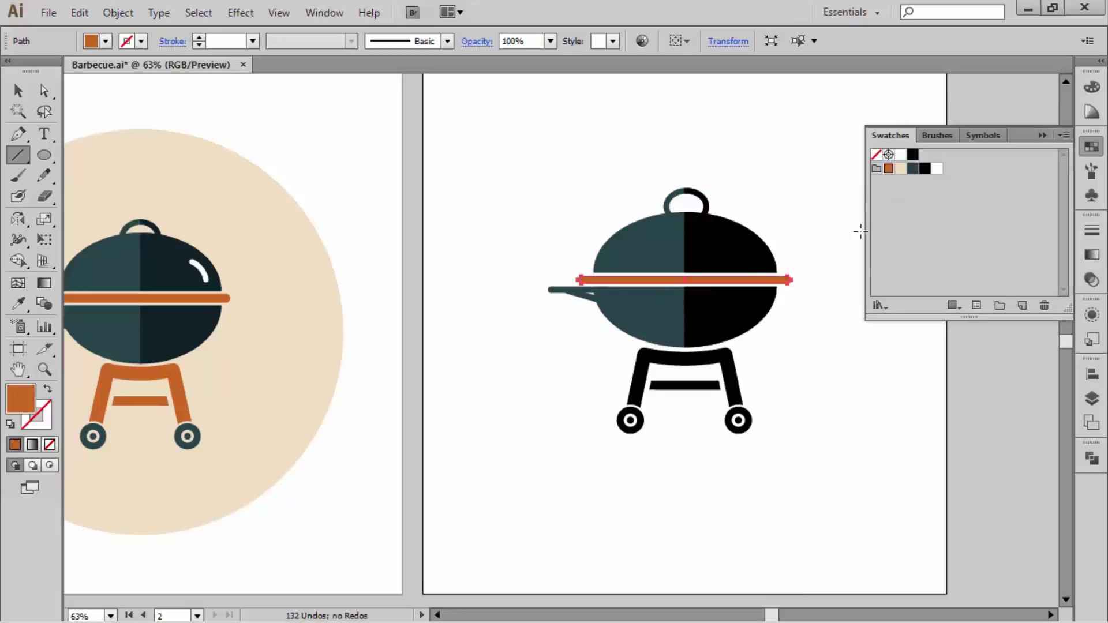
pyautogui.keyDown('ctrl'); pyautogui.click(734, 375); pyautogui.keyUp('ctrl')
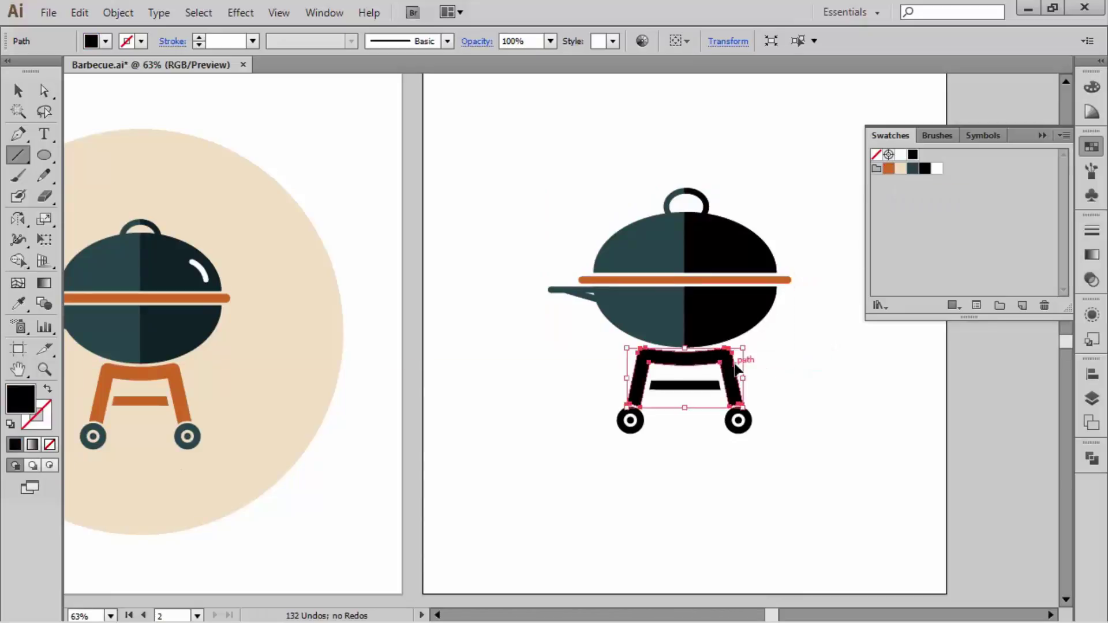
pyautogui.click(889, 170)
# - Fill both wheels with the dark teal swatch and deselect them
pyautogui.moveTo(834, 462); pyautogui.dragTo(610, 421)
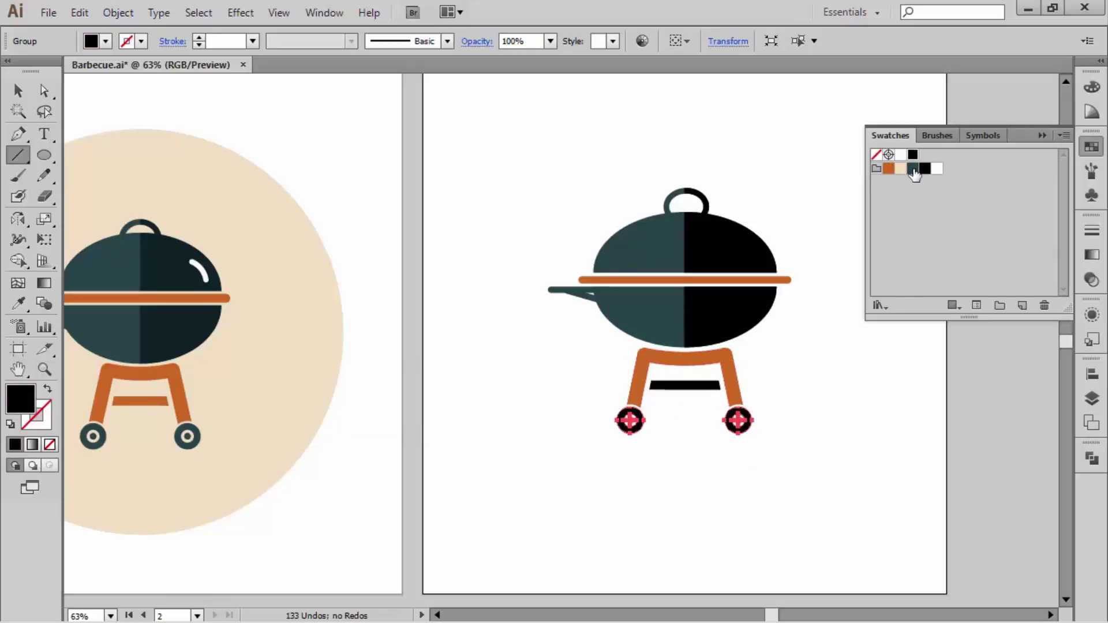
pyautogui.click(913, 168)
pyautogui.click(858, 355)
# - Set the black right halves of the lid, lid handle and bowl to Soft Light blending at 80% opacity
pyautogui.moveTo(877, 370); pyautogui.dragTo(808, 402)
pyautogui.click(668, 262)
pyautogui.keyDown('shift'); pyautogui.click(664, 346); pyautogui.keyUp('shift')
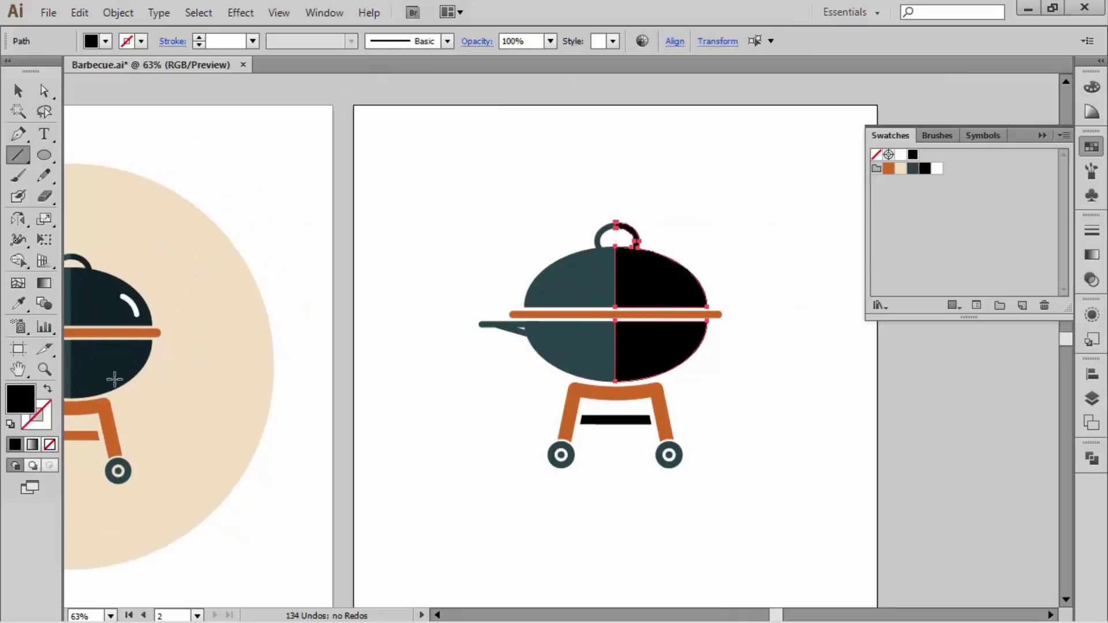
pyautogui.click(1041, 136)
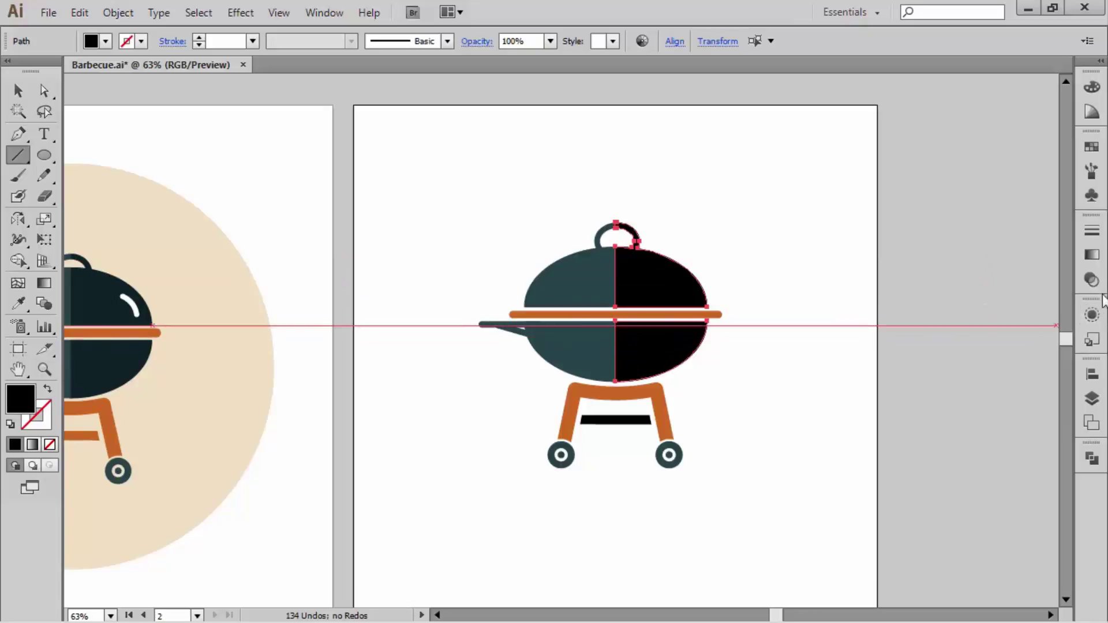
pyautogui.click(1091, 280)
pyautogui.click(957, 240)
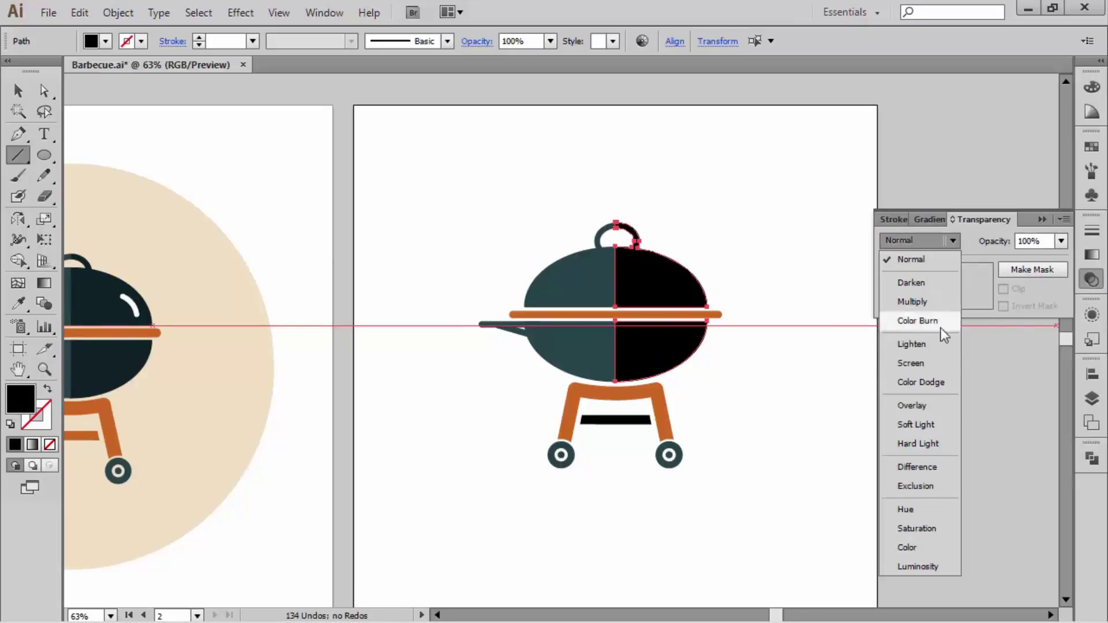
pyautogui.click(912, 423)
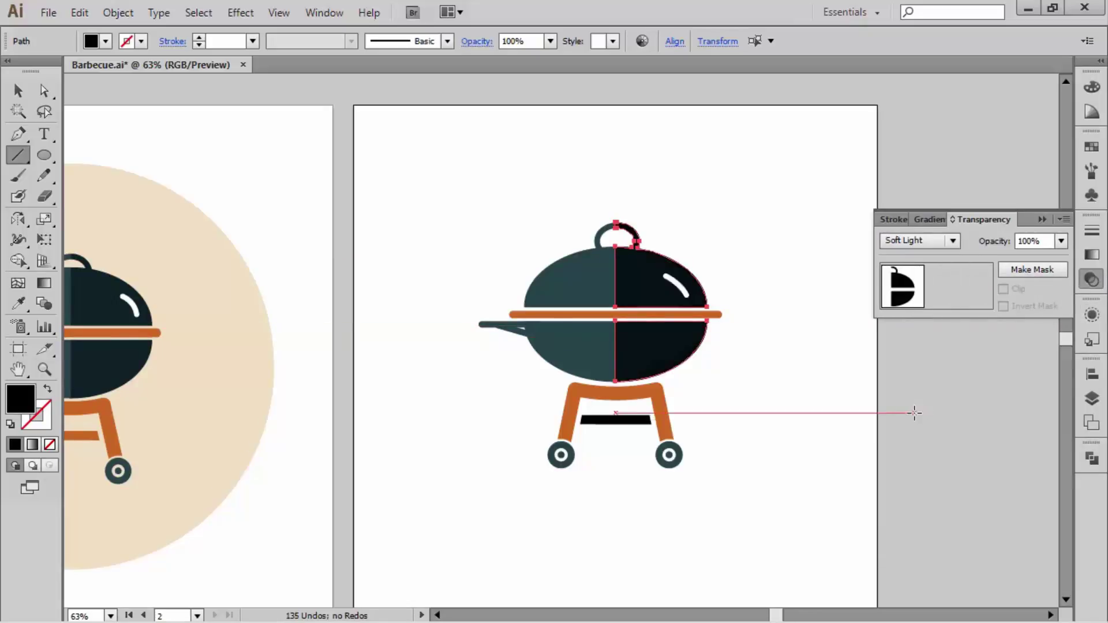
pyautogui.click(1061, 241)
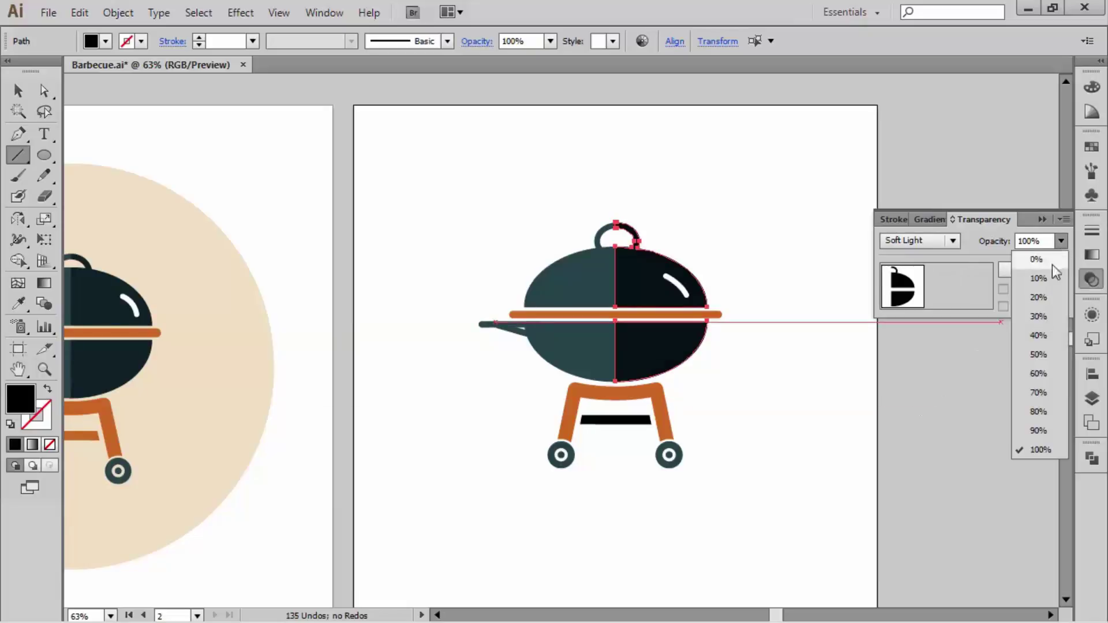
pyautogui.click(1047, 413)
pyautogui.click(758, 401)
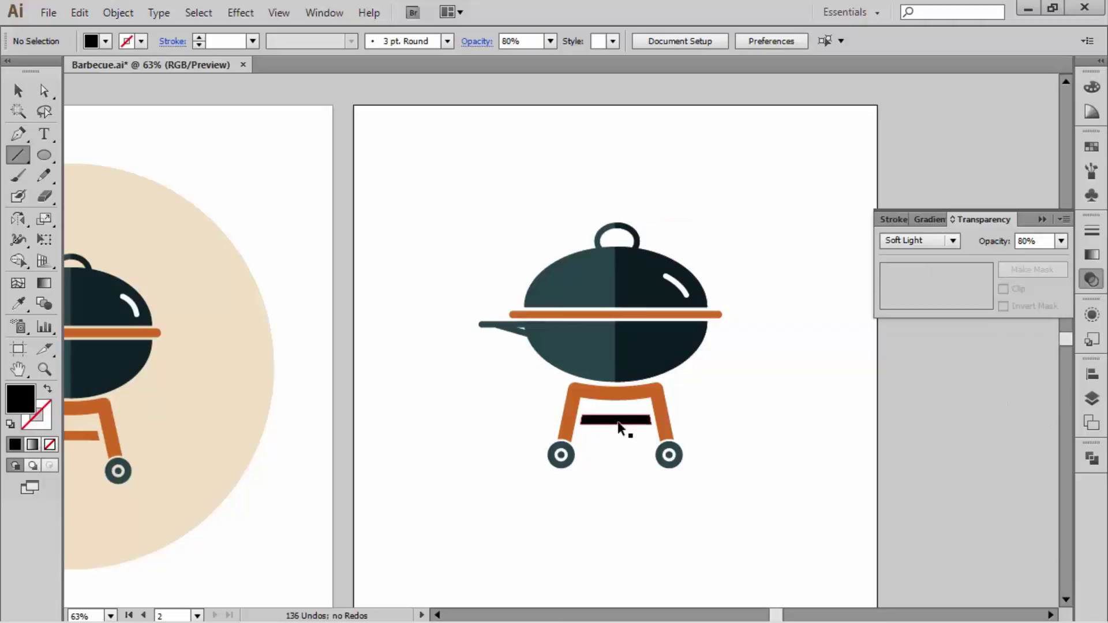
# - Fill the crossbar between the legs with the orange swatch and deselect it
pyautogui.click(618, 428)
pyautogui.click(1091, 147)
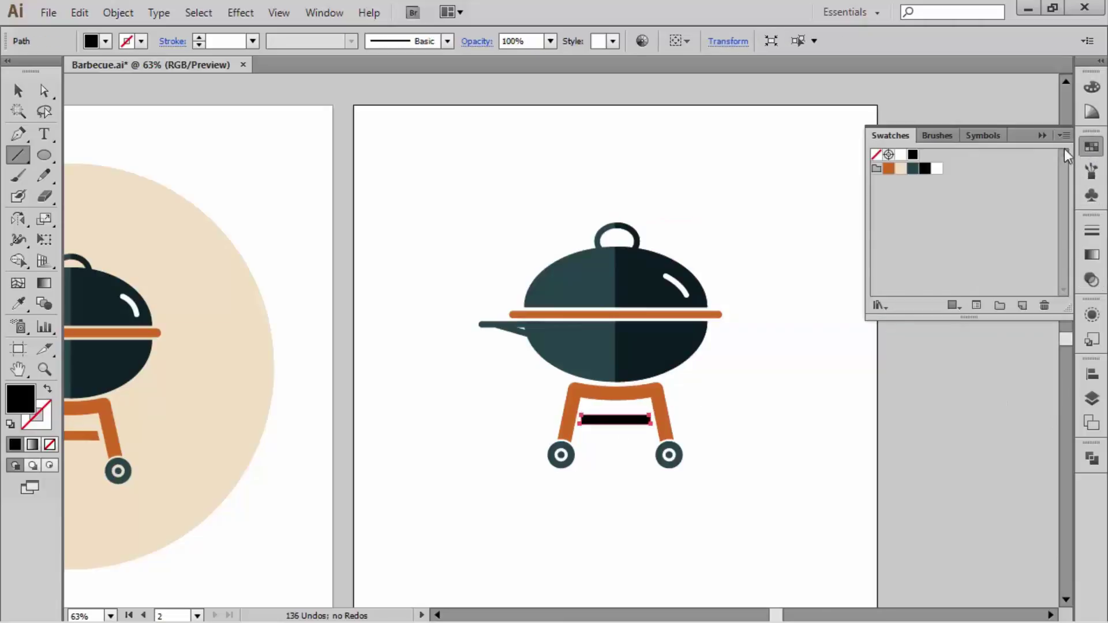
pyautogui.click(889, 169)
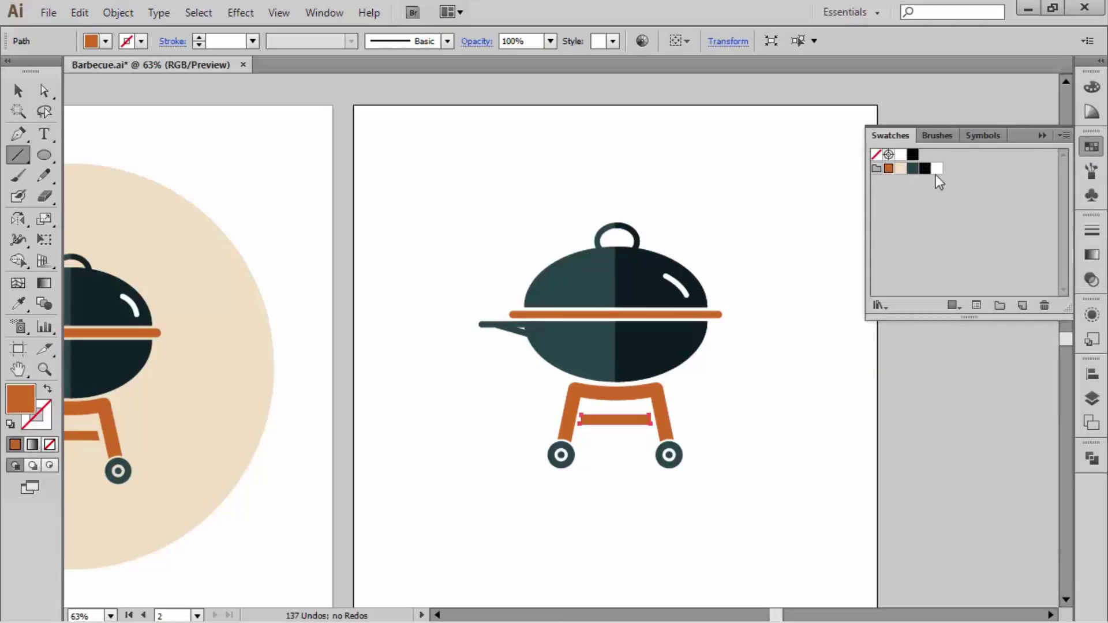
pyautogui.click(1043, 137)
pyautogui.keyDown('ctrl'); pyautogui.click(842, 187); pyautogui.keyUp('ctrl')
# - Draw a large circle from the centre of the rim bar outward, covering the grill and nearly filling the artboard's width
pyautogui.moveTo(504, 170); pyautogui.dragTo(550, 116)
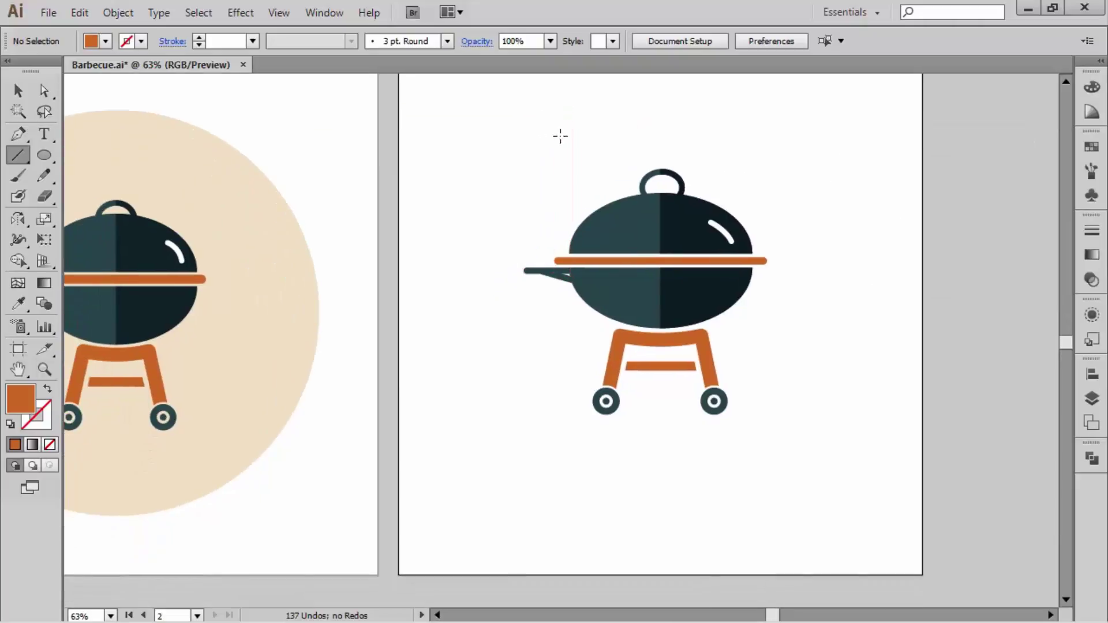
pyautogui.moveTo(670, 103); pyautogui.dragTo(645, 148)
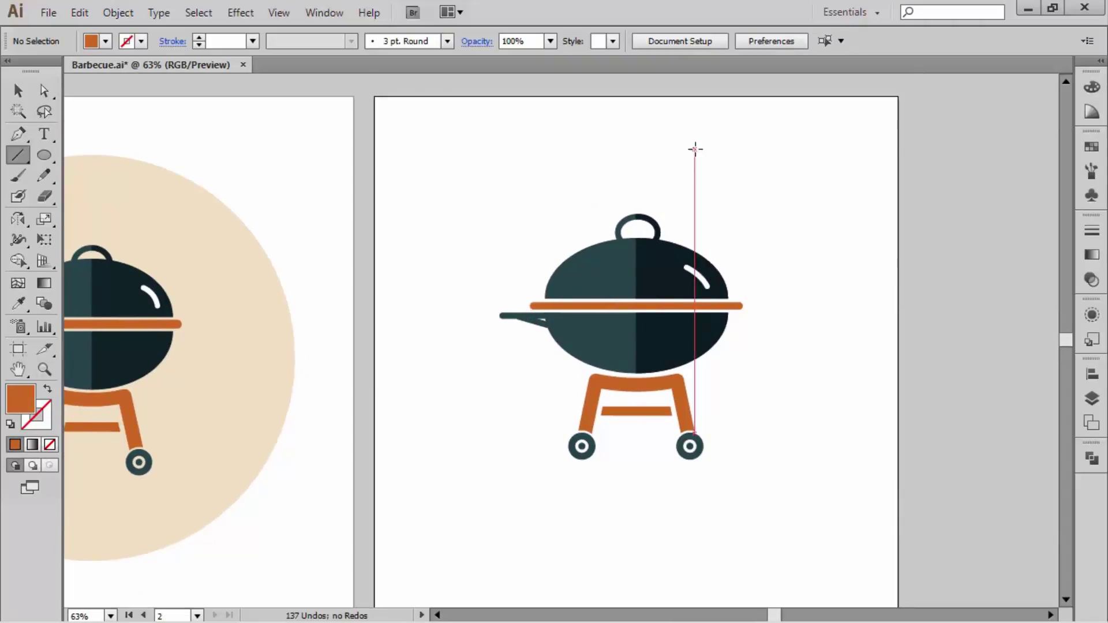
pyautogui.press('l')
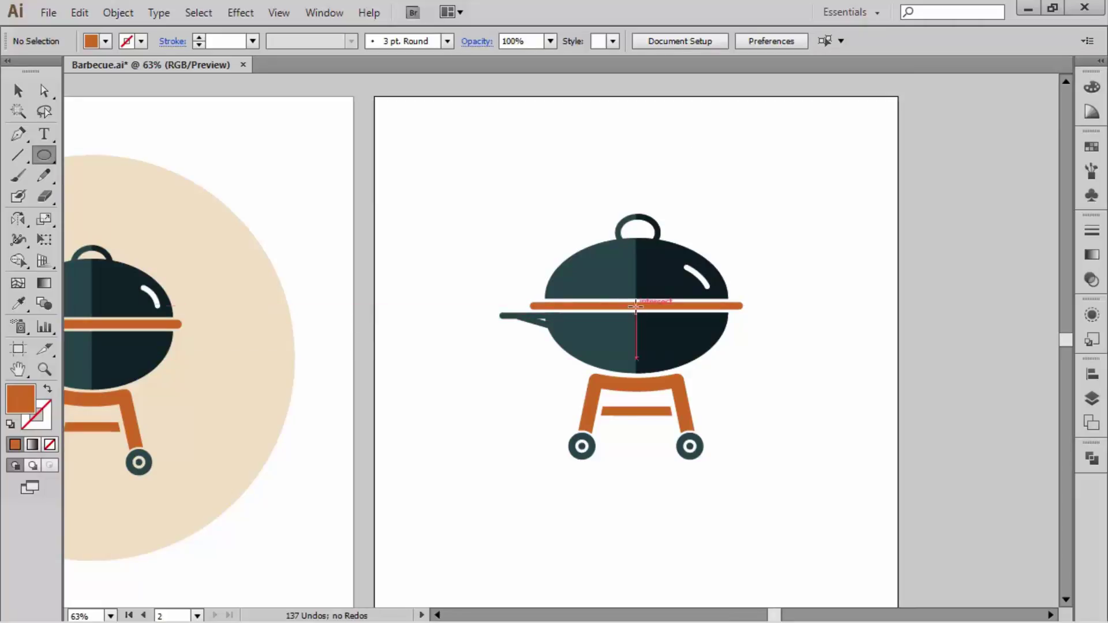
pyautogui.moveTo(636, 307); pyautogui.dragTo(879, 480)
# - Move the circle and all grill parts together down to the middle of the second artboard and deselect them
pyautogui.moveTo(929, 527); pyautogui.dragTo(434, 127)
pyautogui.moveTo(528, 251); pyautogui.dragTo(459, 143)
pyautogui.moveTo(691, 117); pyautogui.dragTo(694, 170)
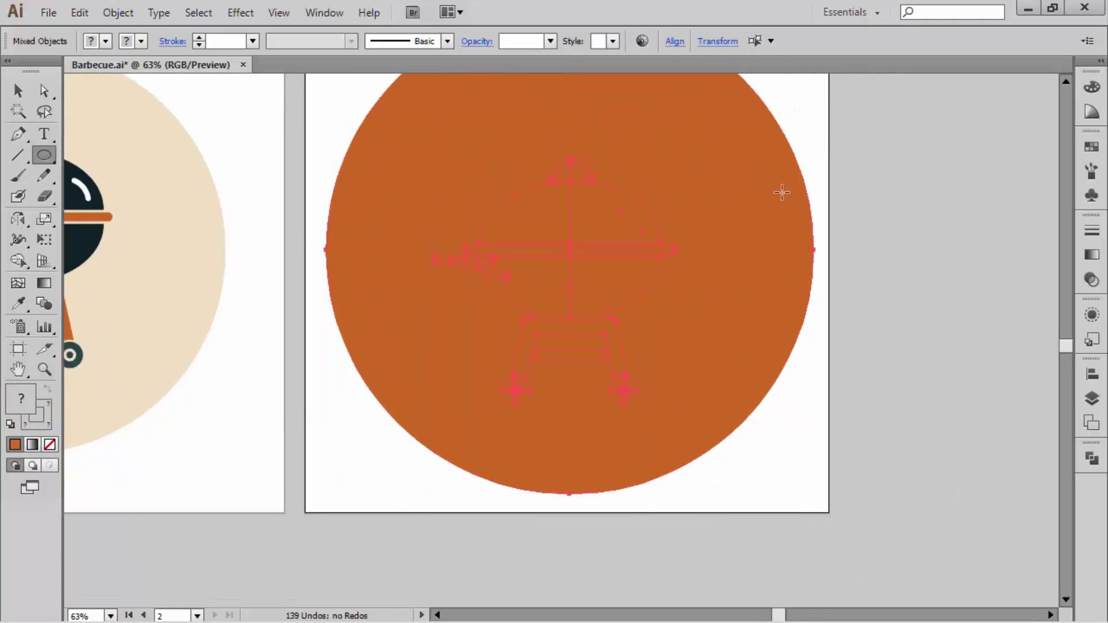
pyautogui.moveTo(884, 185); pyautogui.dragTo(949, 277)
pyautogui.keyDown('ctrl'); pyautogui.click(956, 261); pyautogui.keyUp('ctrl')
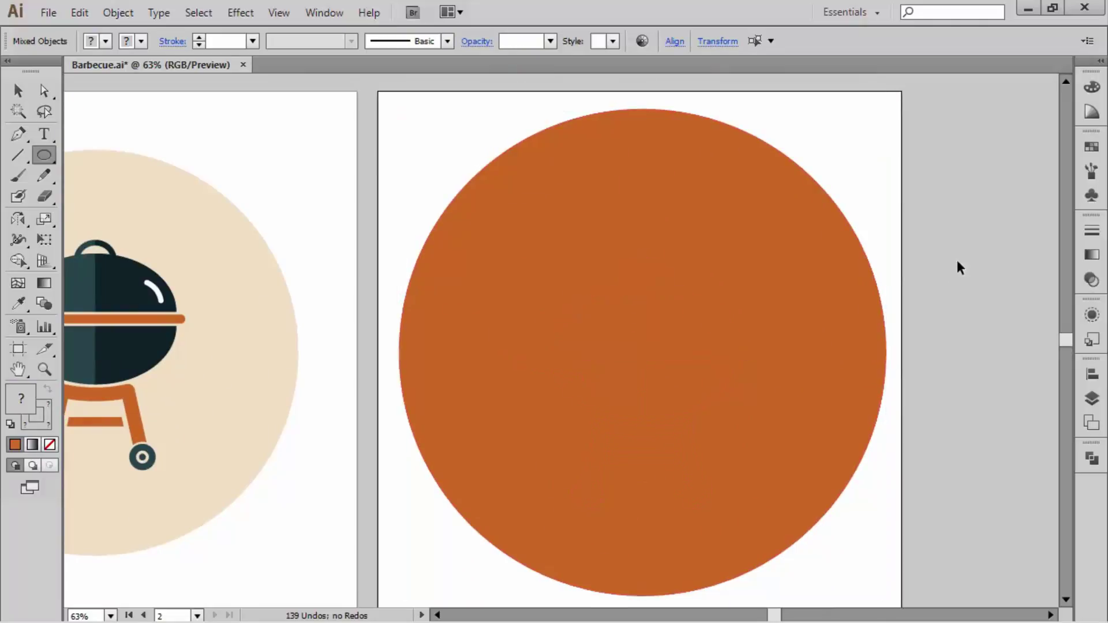
# - Send the circle to the back behind the grill and fill it with the beige swatch
pyautogui.keyDown('ctrl'); pyautogui.click(842, 241); pyautogui.keyUp('ctrl')
pyautogui.hotkey('shift', 'ctrl', '[')
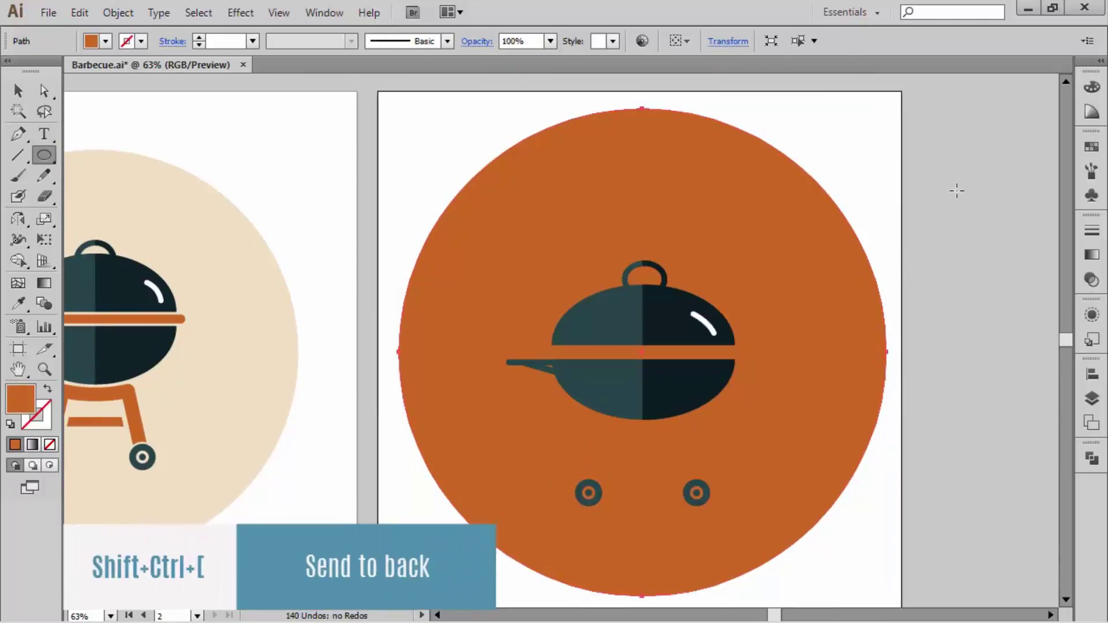
pyautogui.click(1091, 146)
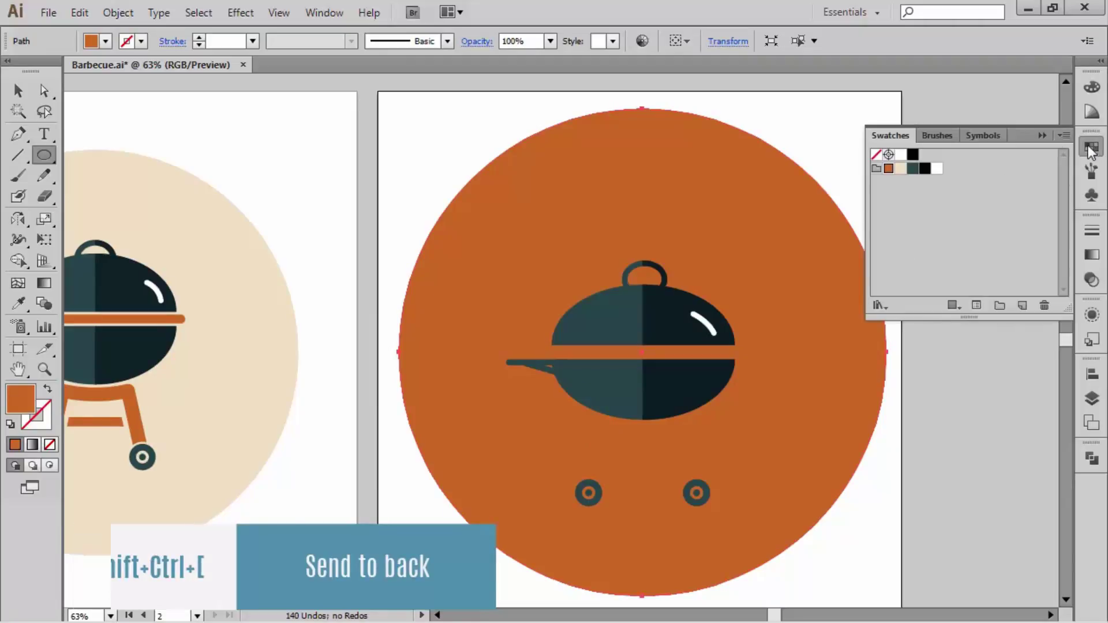
pyautogui.click(900, 168)
pyautogui.click(1041, 138)
# - Nudge the beige background circle down slightly relative to the grill
pyautogui.scroll(-1, 820, 145)
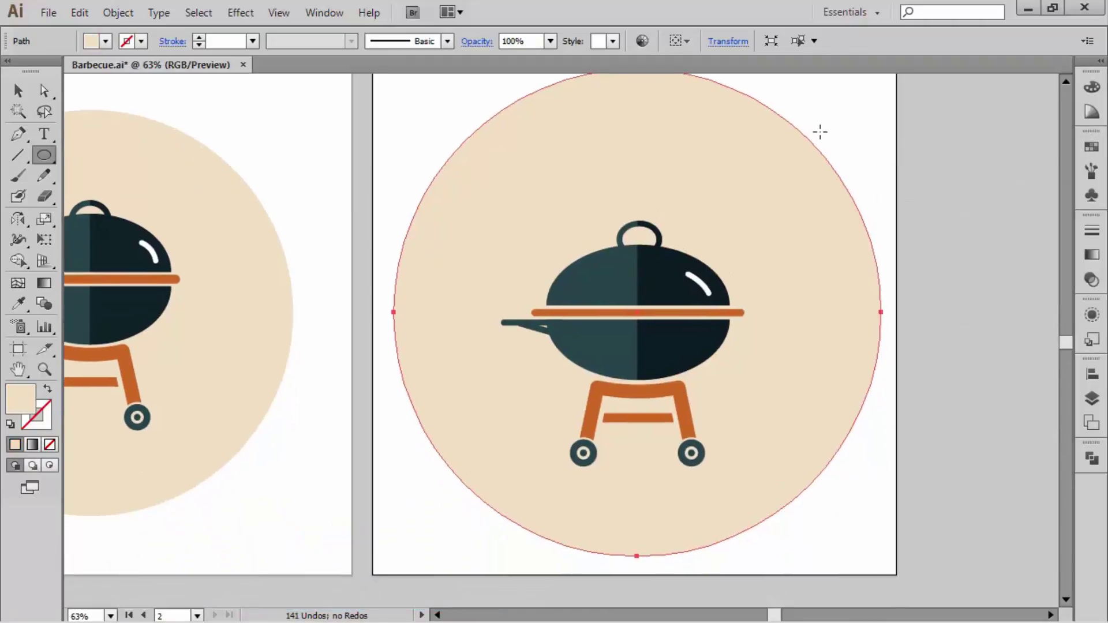
pyautogui.hotkey('shift', 'Down')
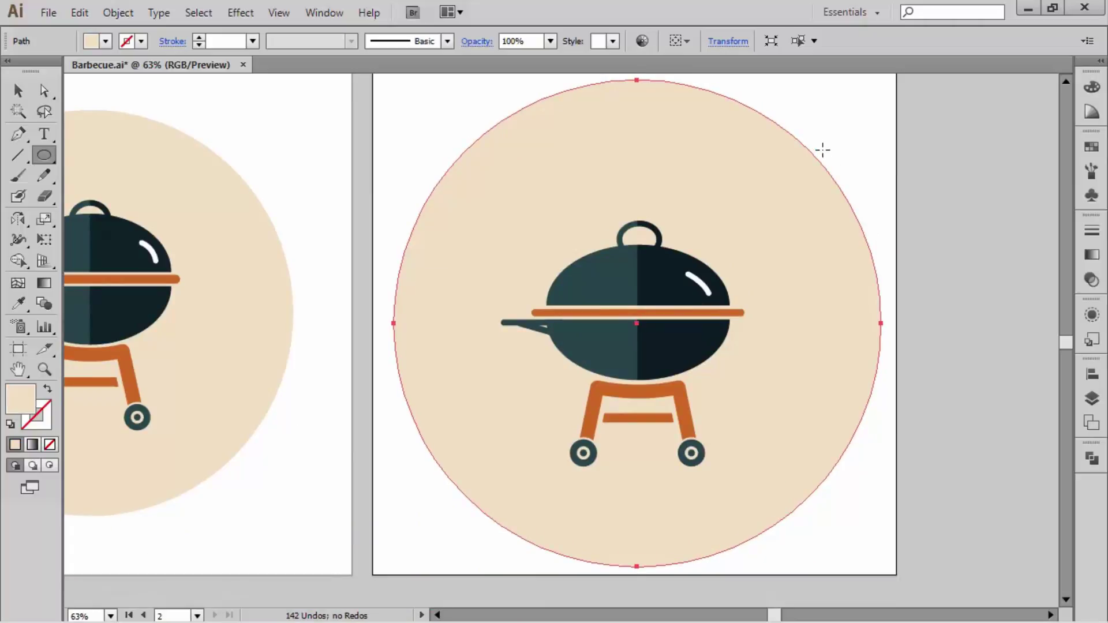
pyautogui.hotkey('shift', 'Down')
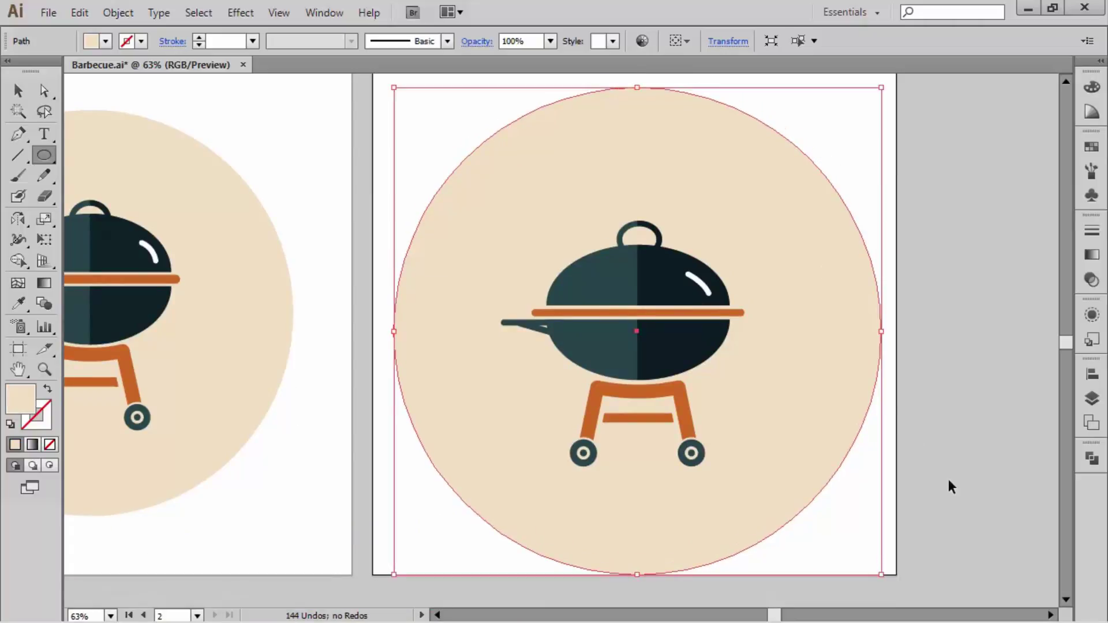
# - Move the whole grill and its background circle up so the artwork is centred on the artboard, and clear the selection
pyautogui.moveTo(935, 488); pyautogui.dragTo(497, 230)
pyautogui.moveTo(499, 154); pyautogui.dragTo(463, 206)
pyautogui.moveTo(574, 195); pyautogui.dragTo(569, 177)
pyautogui.keyDown('ctrl'); pyautogui.click(930, 237); pyautogui.keyUp('ctrl')
pyautogui.moveTo(834, 275); pyautogui.dragTo(862, 250)
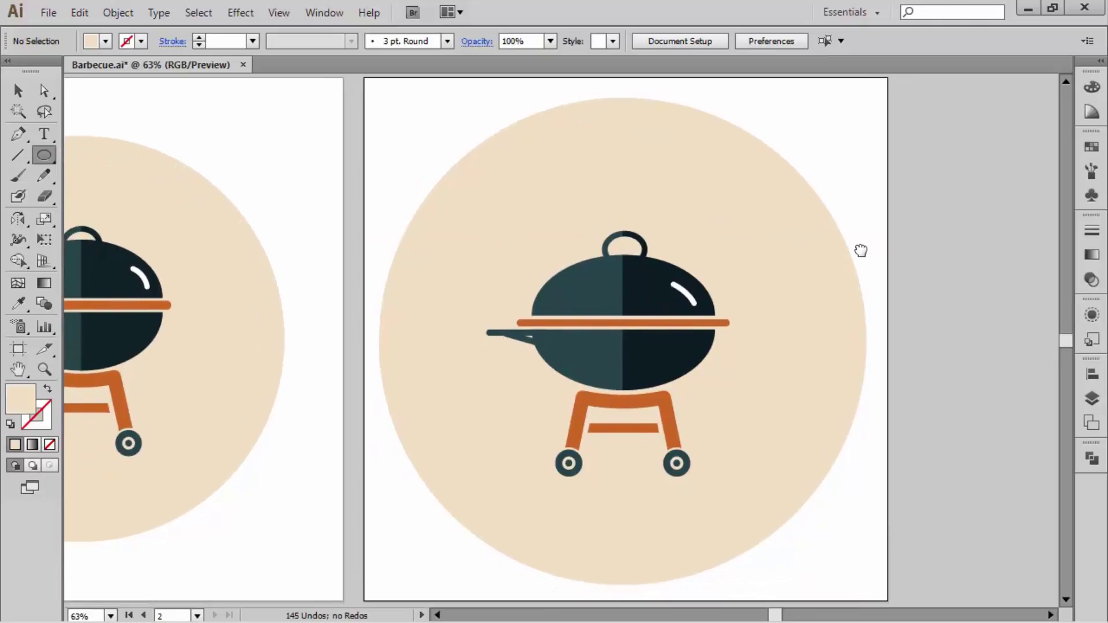